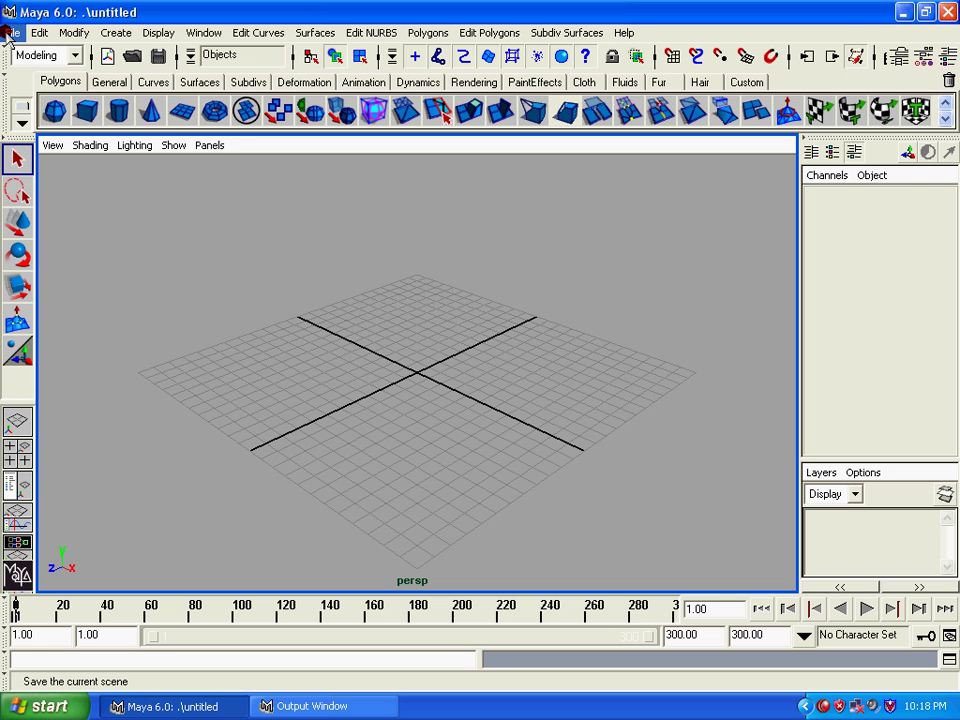
# Browse the Edit, Surfaces, Window, Edit NURBS and File menus, ending with the Display menu open
pyautogui.click(42, 33)
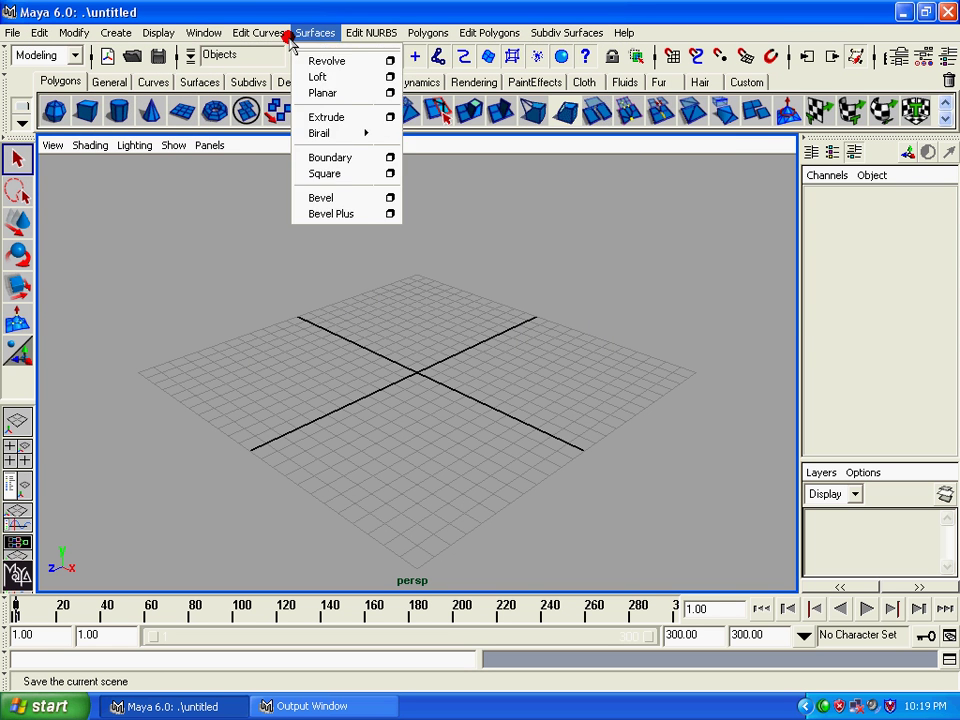
pyautogui.click(294, 30)
pyautogui.click(204, 33)
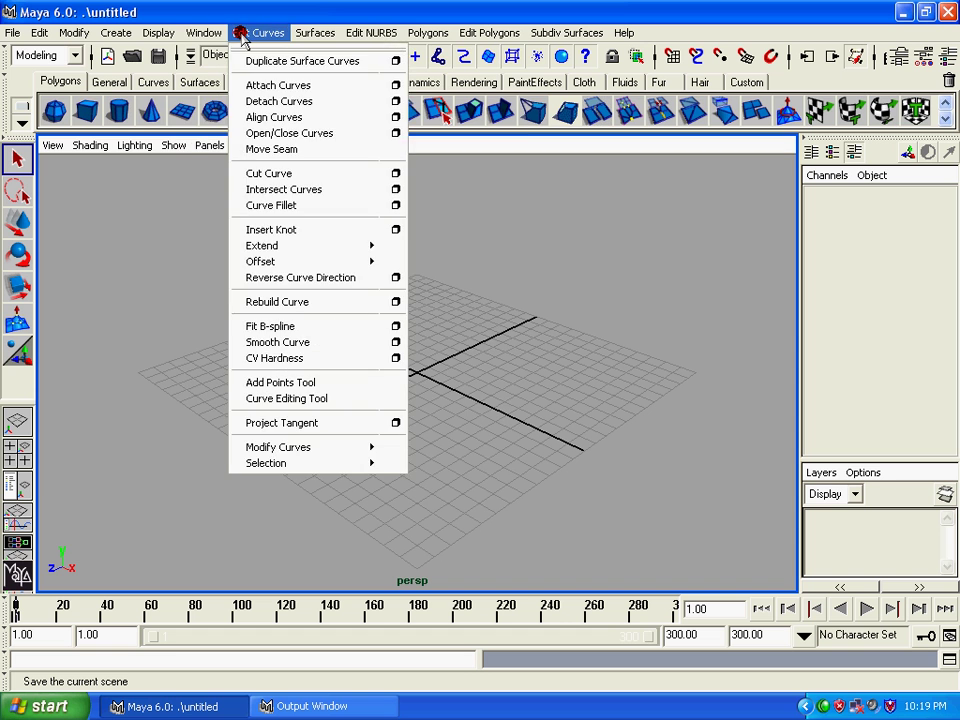
pyautogui.click(355, 35)
pyautogui.click(40, 32)
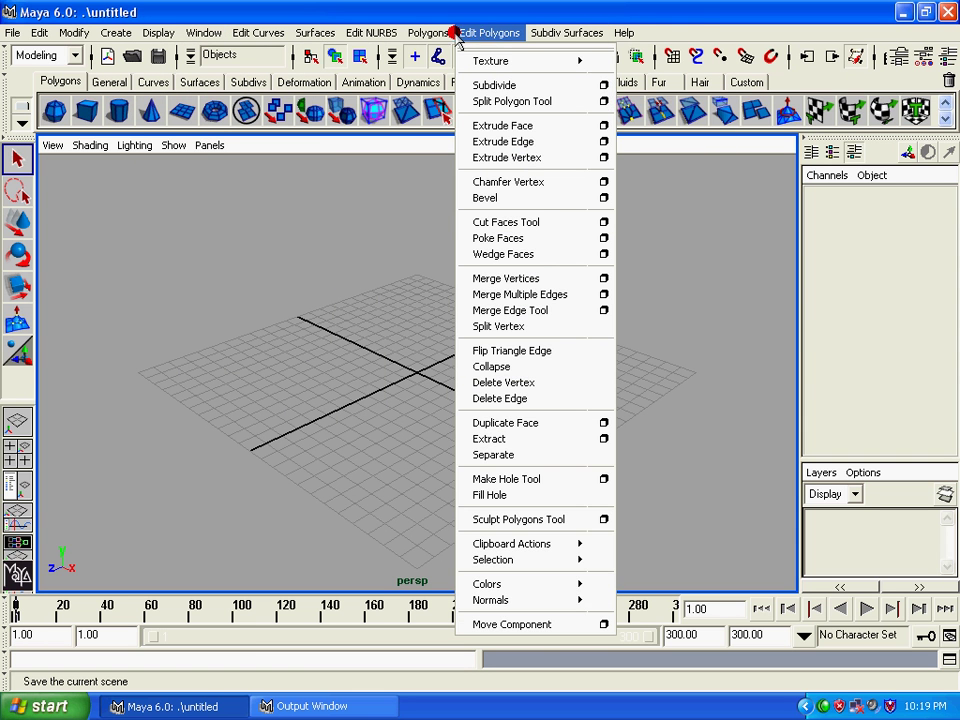
pyautogui.click(12, 32)
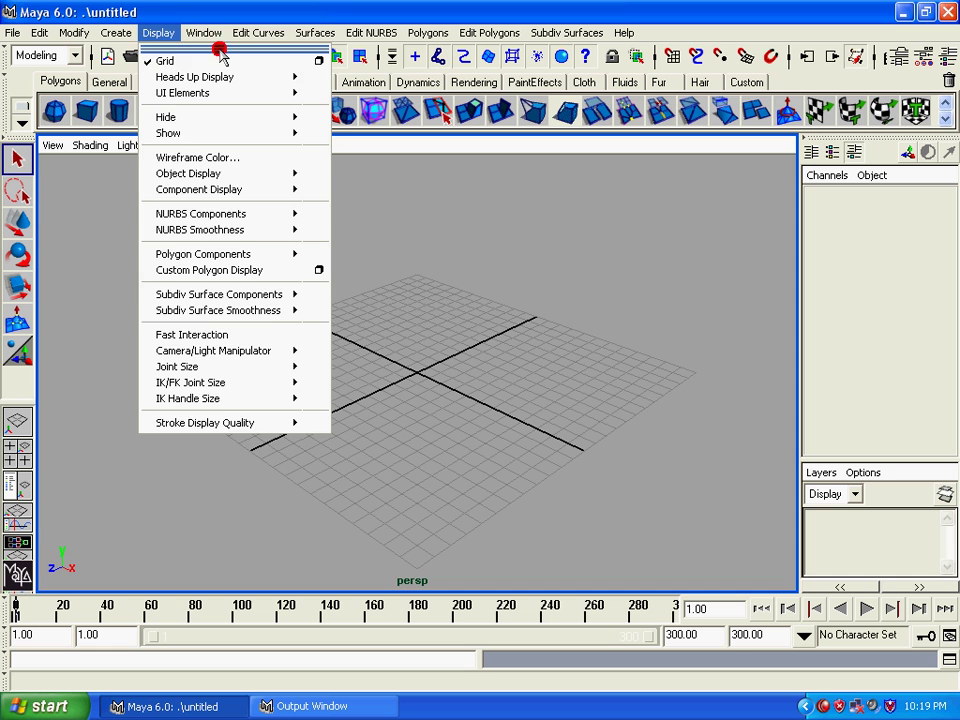
# Tear off the Display menu as a floating panel, reposition it, then close it
pyautogui.click(215, 47)
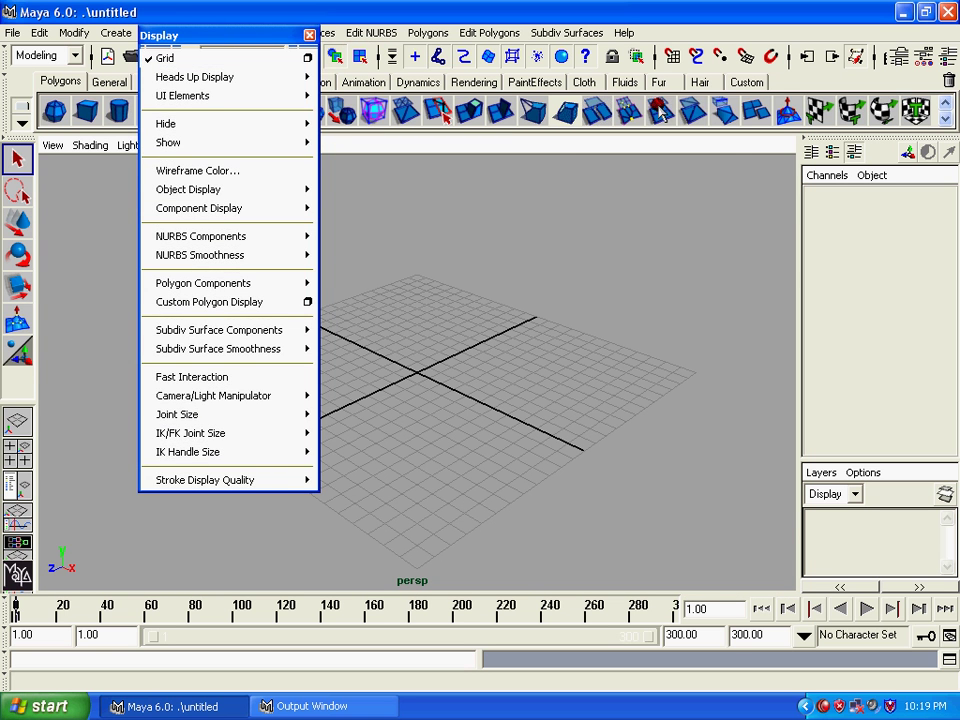
pyautogui.moveTo(660, 112); pyautogui.dragTo(640, 90)
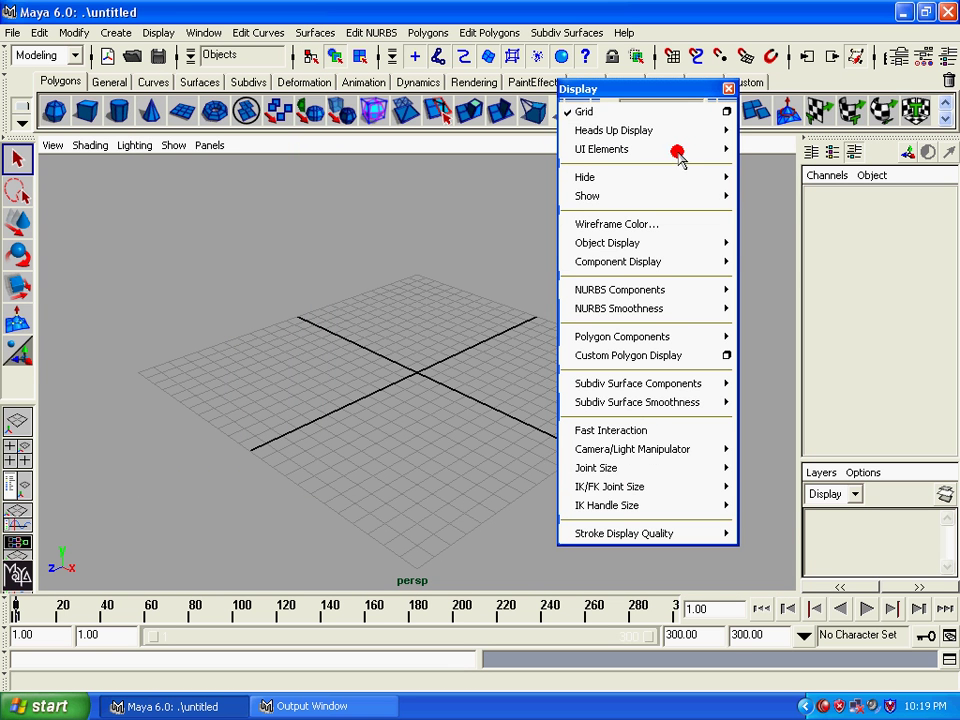
pyautogui.moveTo(726, 89); pyautogui.dragTo(821, 70)
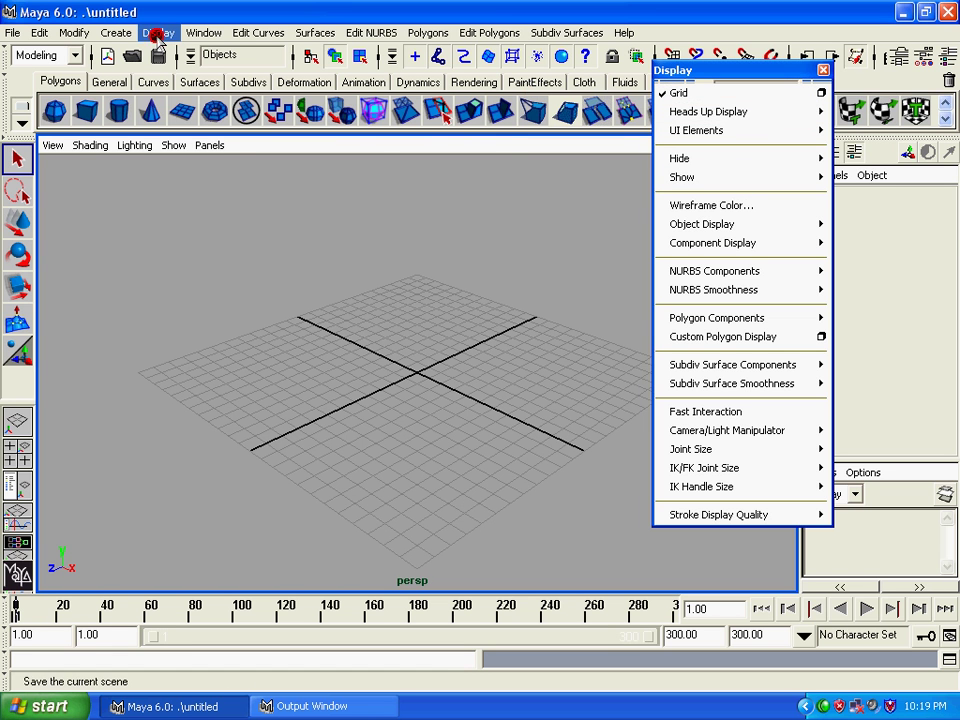
pyautogui.click(157, 33)
pyautogui.click(190, 31)
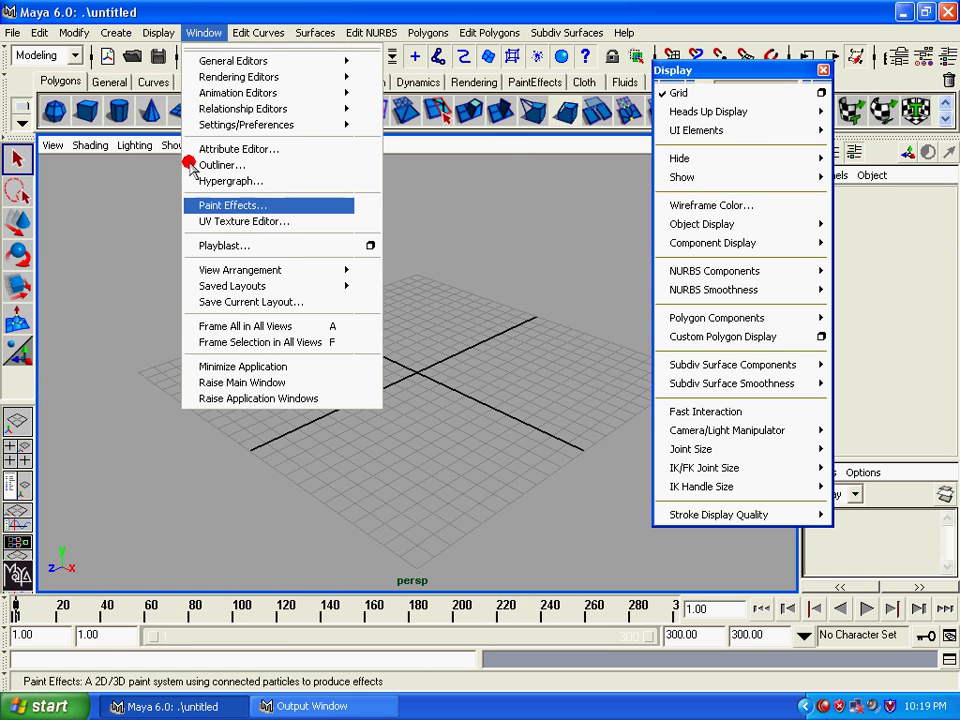
pyautogui.click(785, 70)
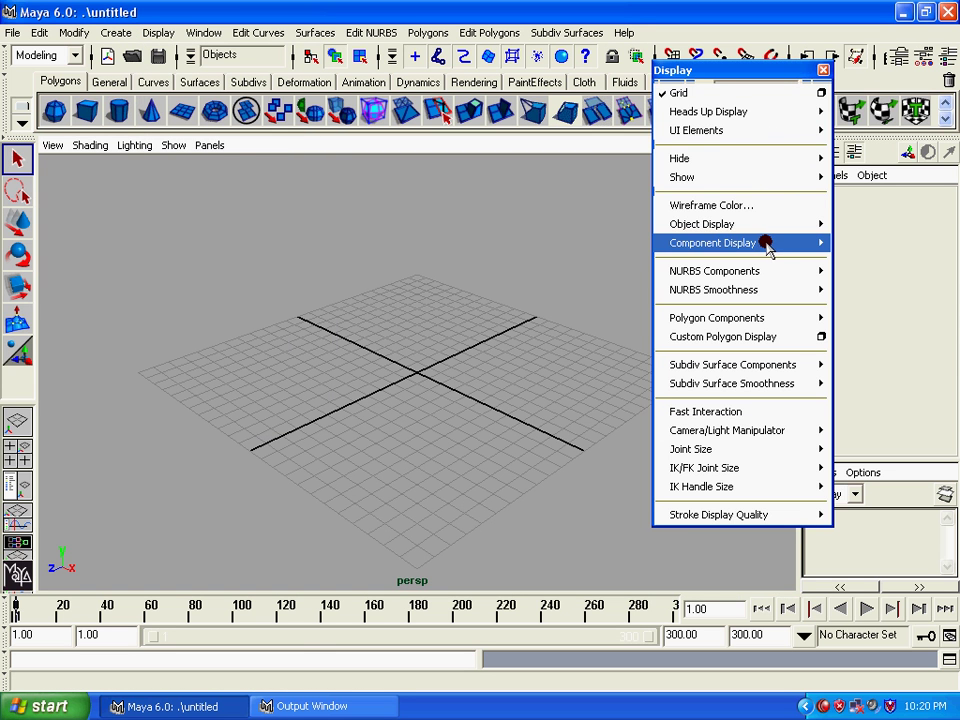
pyautogui.click(122, 32)
# Tear off the Create menu, drag the floating panel right, and close it
pyautogui.click(150, 46)
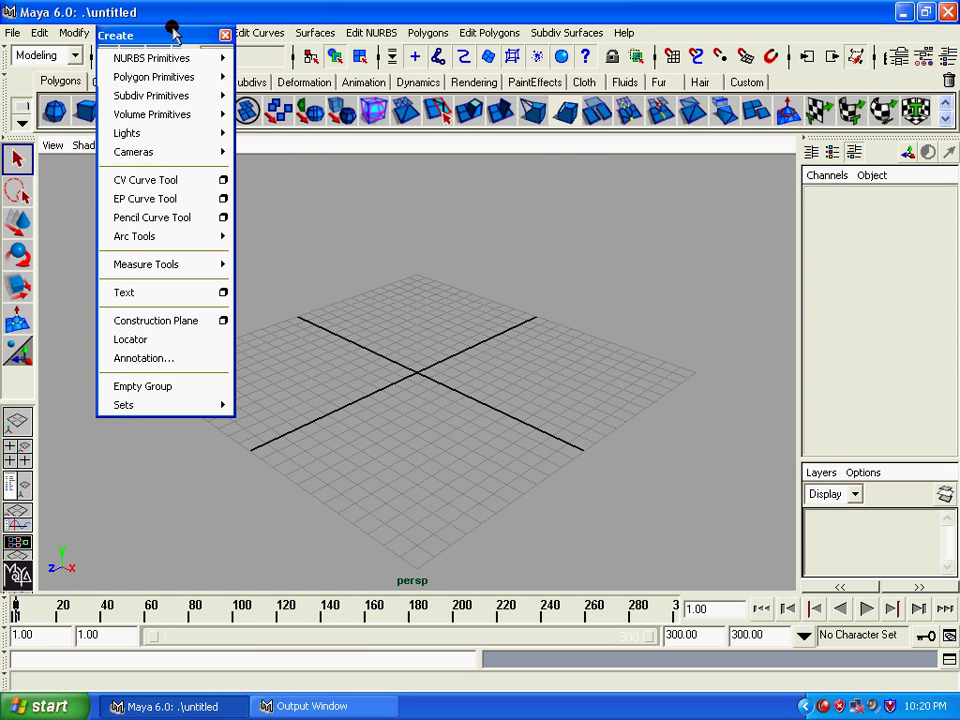
pyautogui.moveTo(173, 33); pyautogui.dragTo(750, 71)
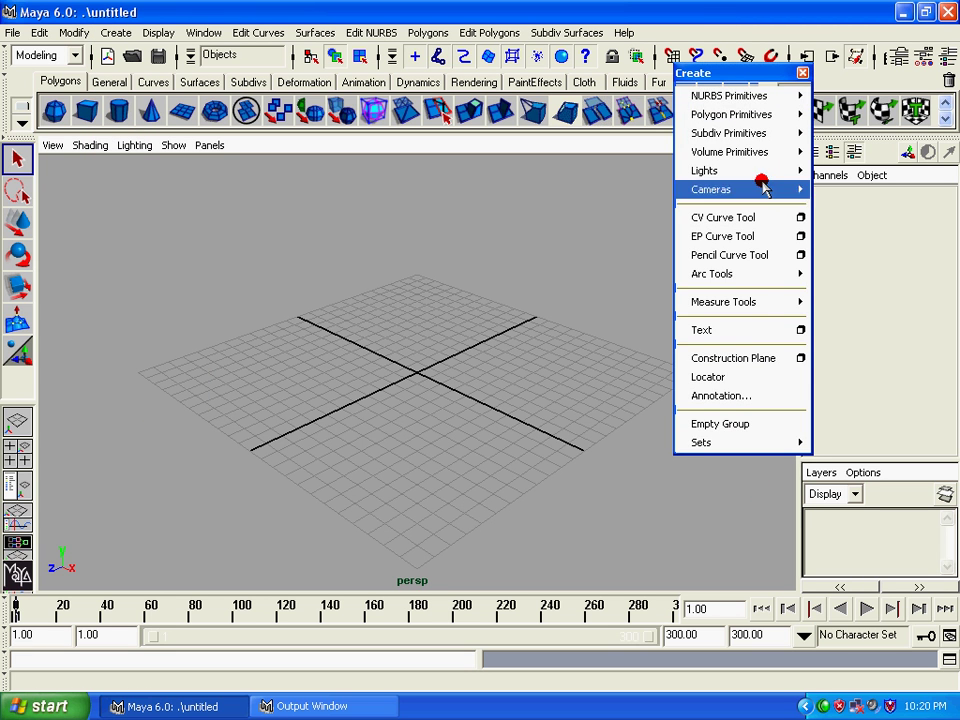
pyautogui.click(801, 73)
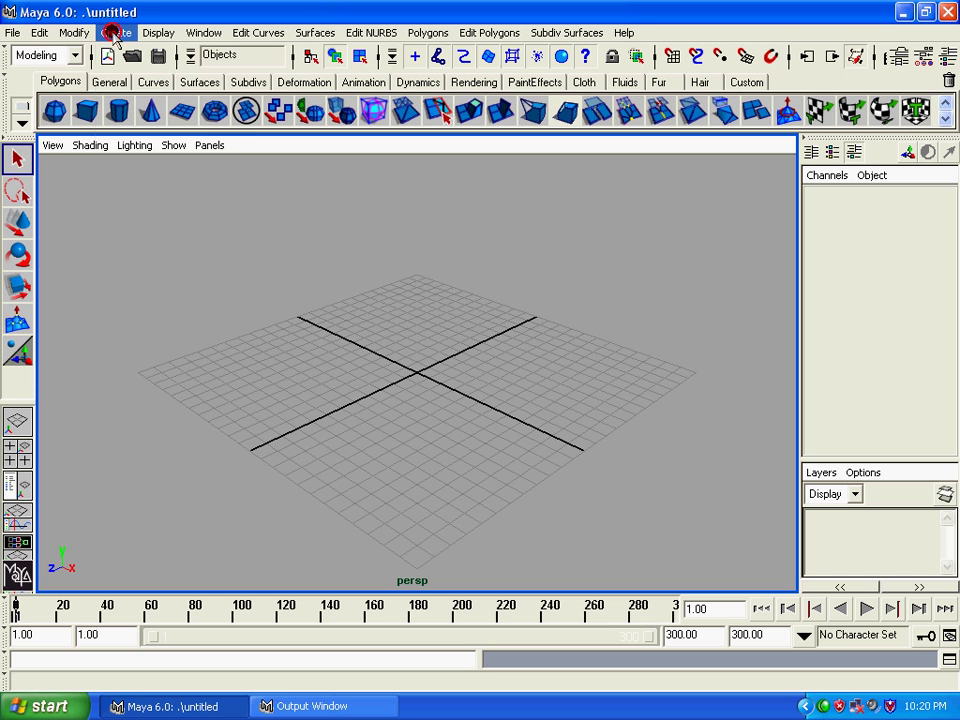
# Tear off and close the NURBS Primitives panel, glance at Display, then reopen Create for Polygon Primitives
pyautogui.click(108, 32)
pyautogui.moveTo(152, 61)
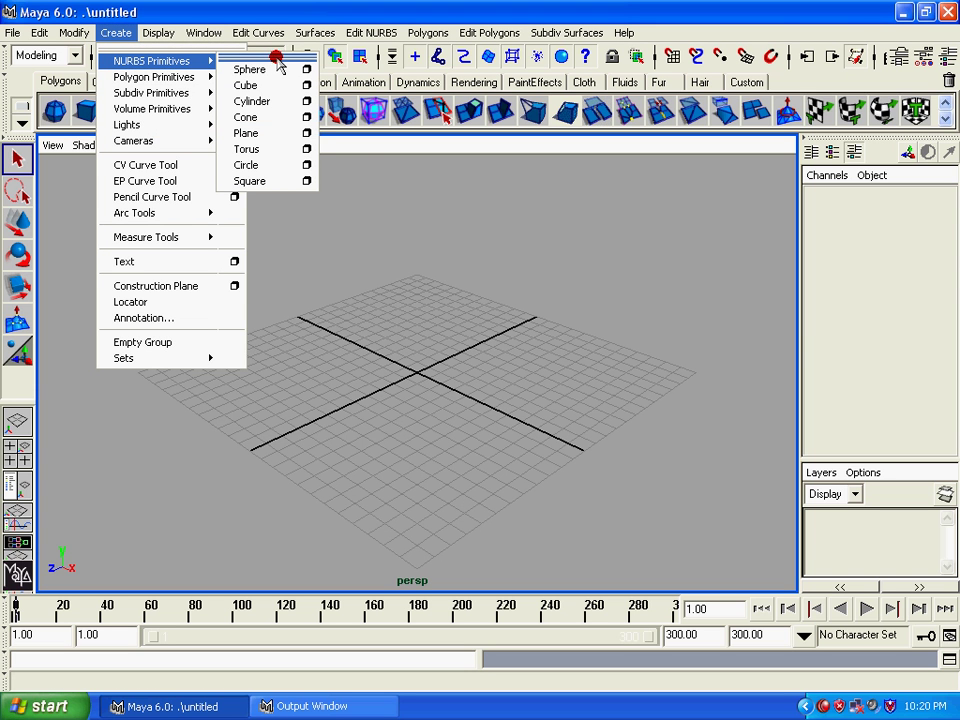
pyautogui.click(277, 60)
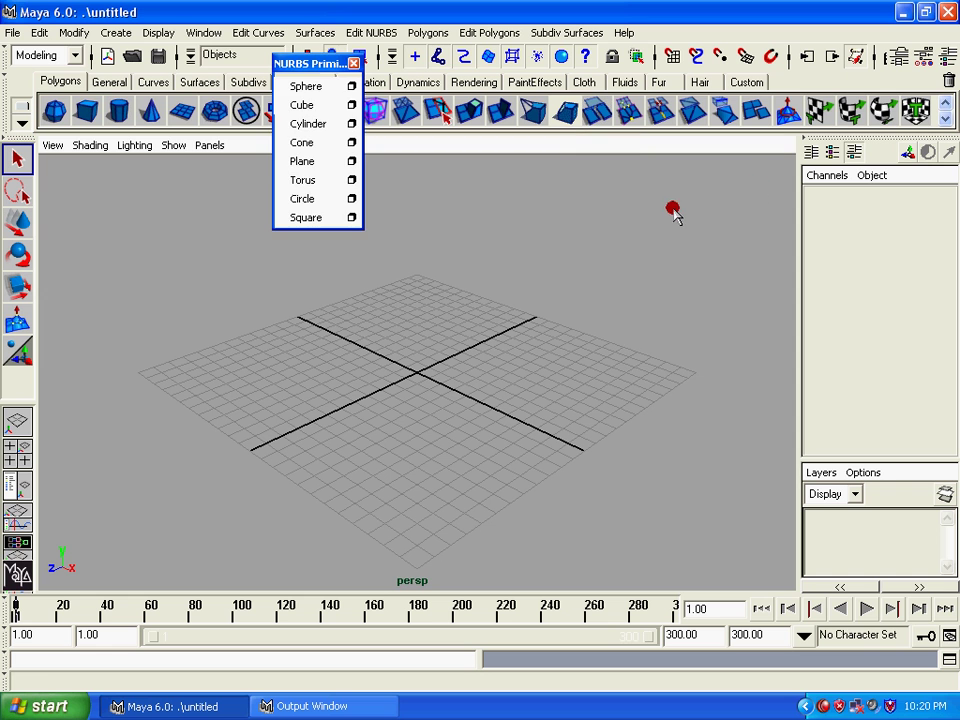
pyautogui.moveTo(331, 63); pyautogui.dragTo(675, 208)
pyautogui.click(409, 214)
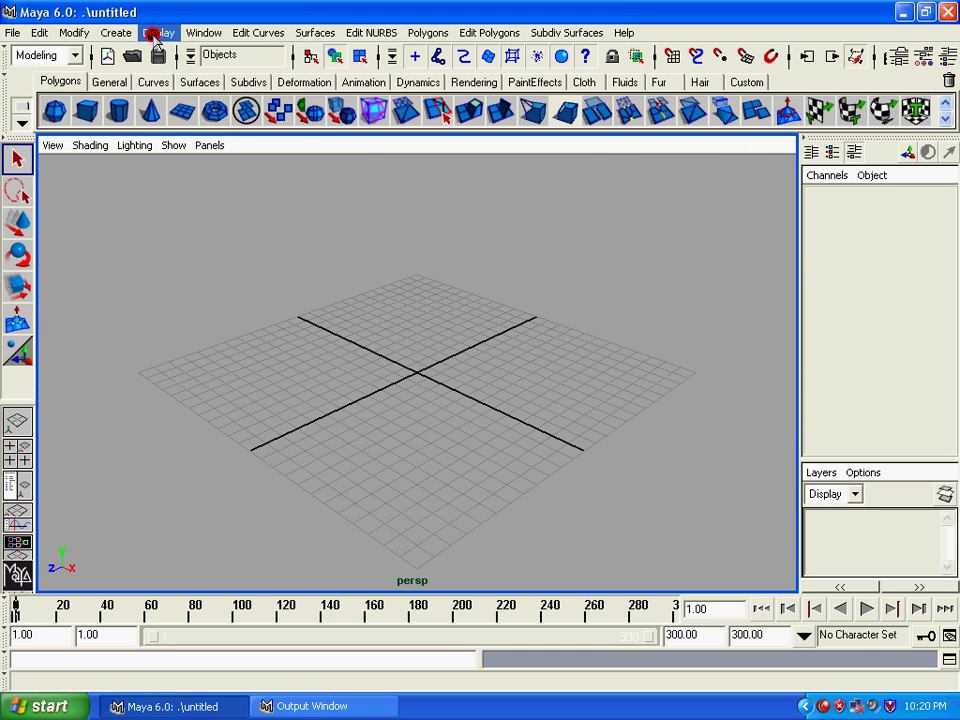
pyautogui.click(153, 35)
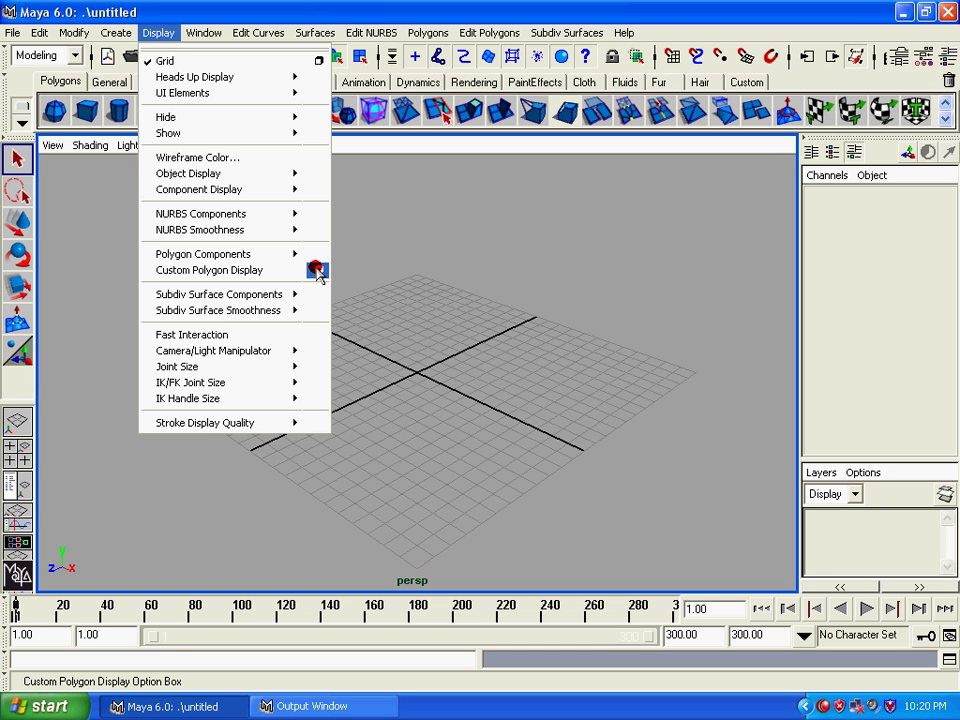
pyautogui.click(118, 33)
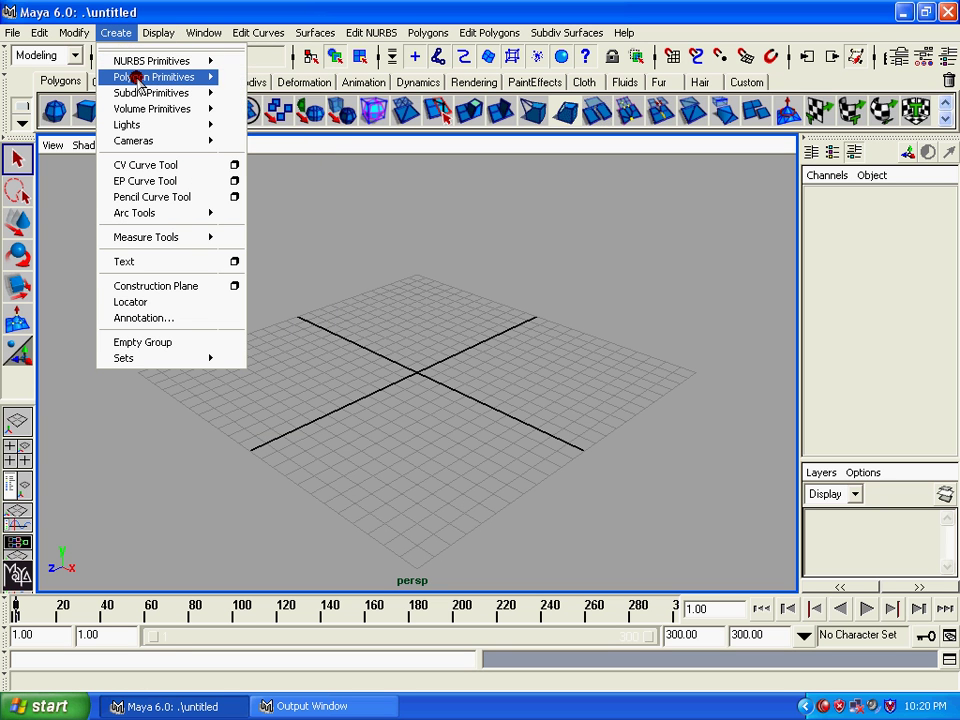
pyautogui.moveTo(154, 77)
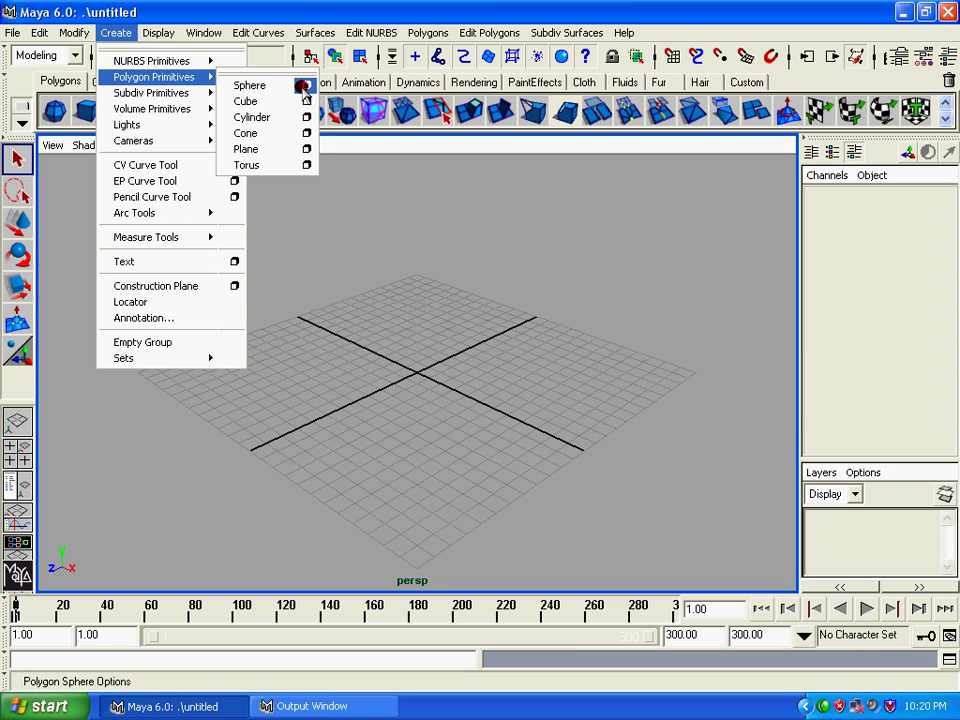
# Inspect the polygon Sphere options (radius 1.0000, 20 by 20 subdivisions) twice, closing without creating a sphere
pyautogui.click(304, 87)
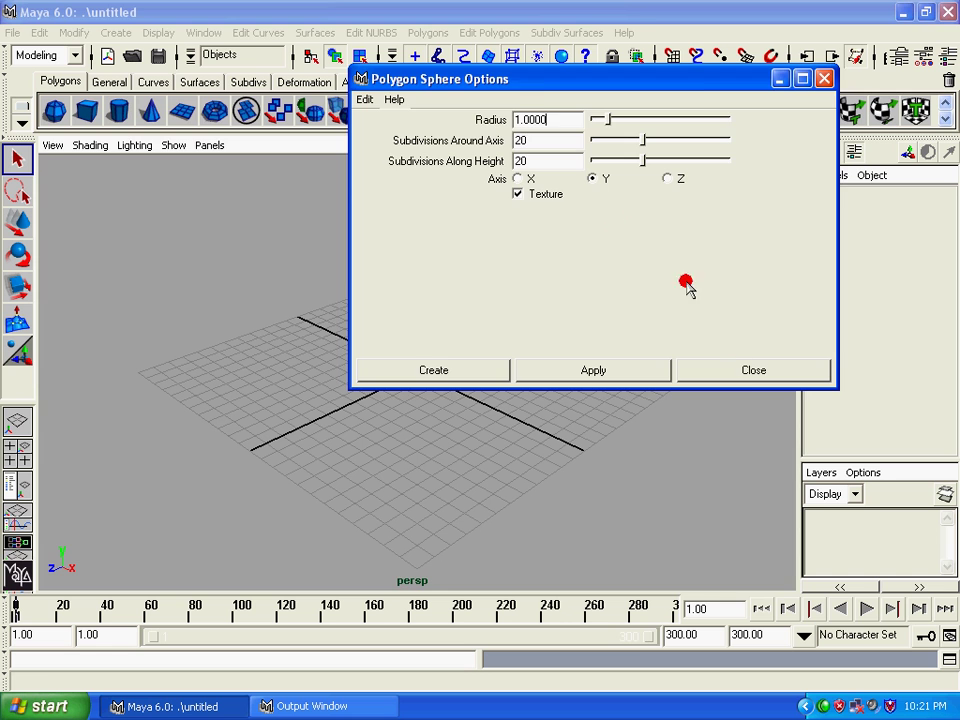
pyautogui.click(750, 372)
pyautogui.click(110, 32)
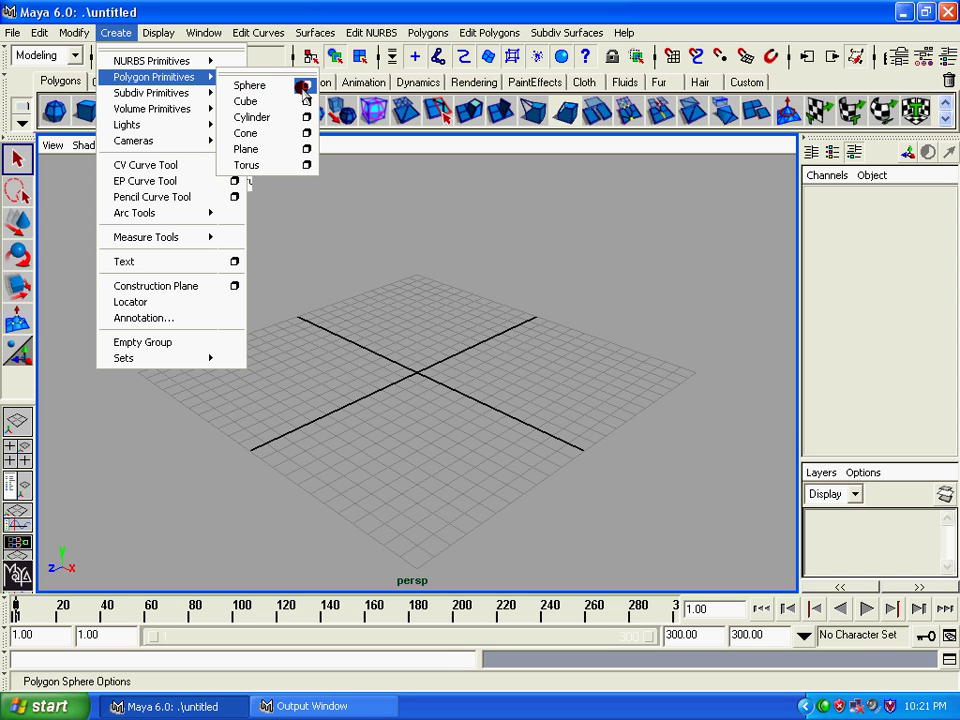
pyautogui.click(303, 87)
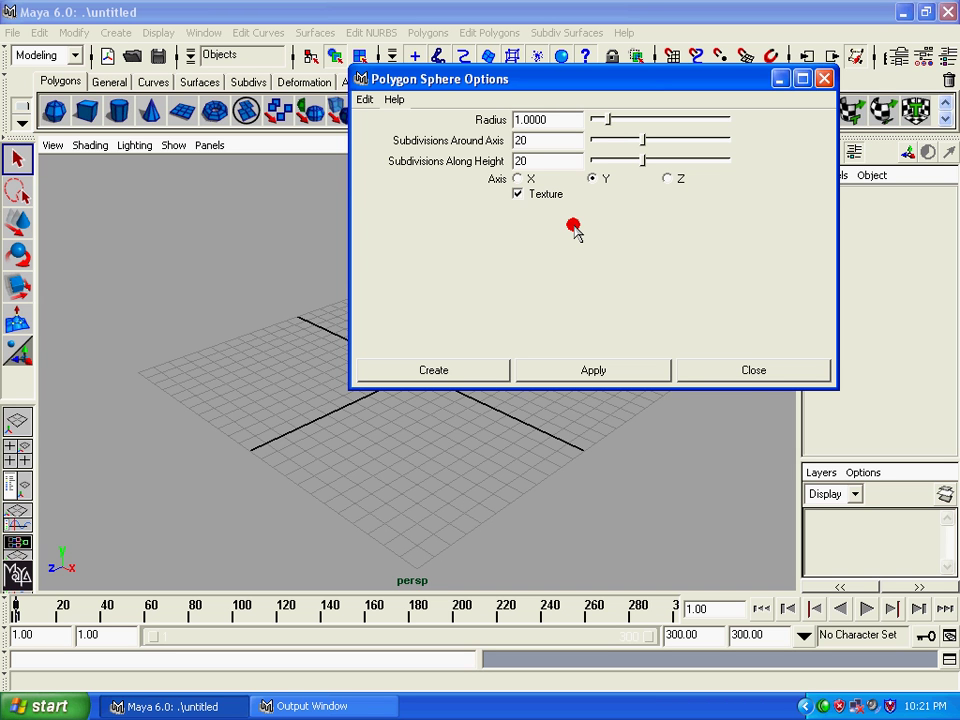
pyautogui.click(745, 380)
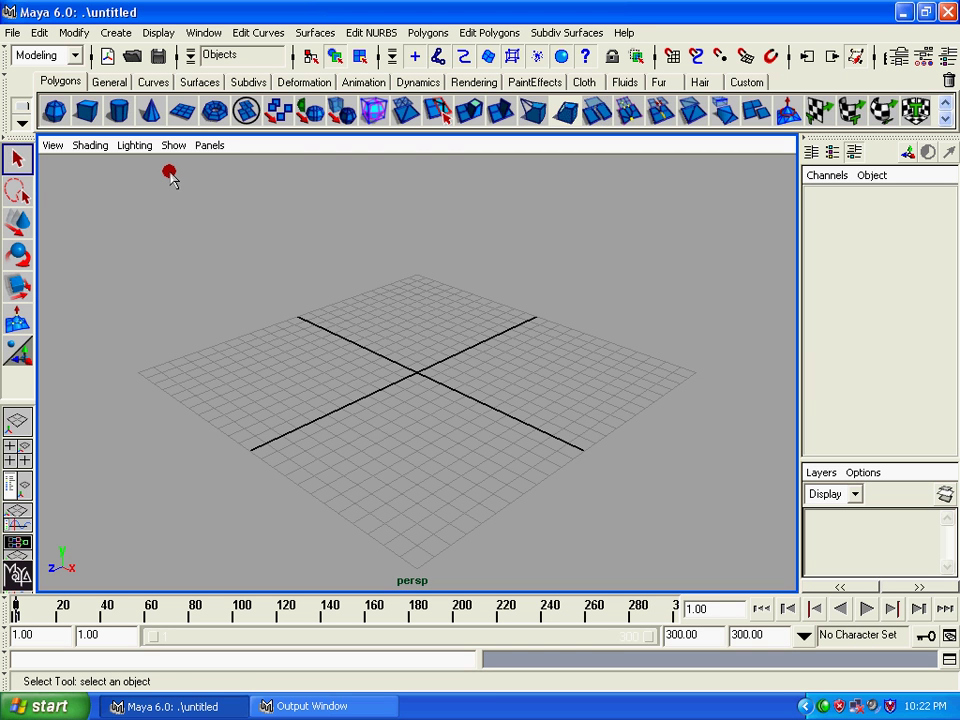
# Cycle the menu-set dropdown through the Animation, Dynamics, Rendering and Modeling sets
pyautogui.click(70, 56)
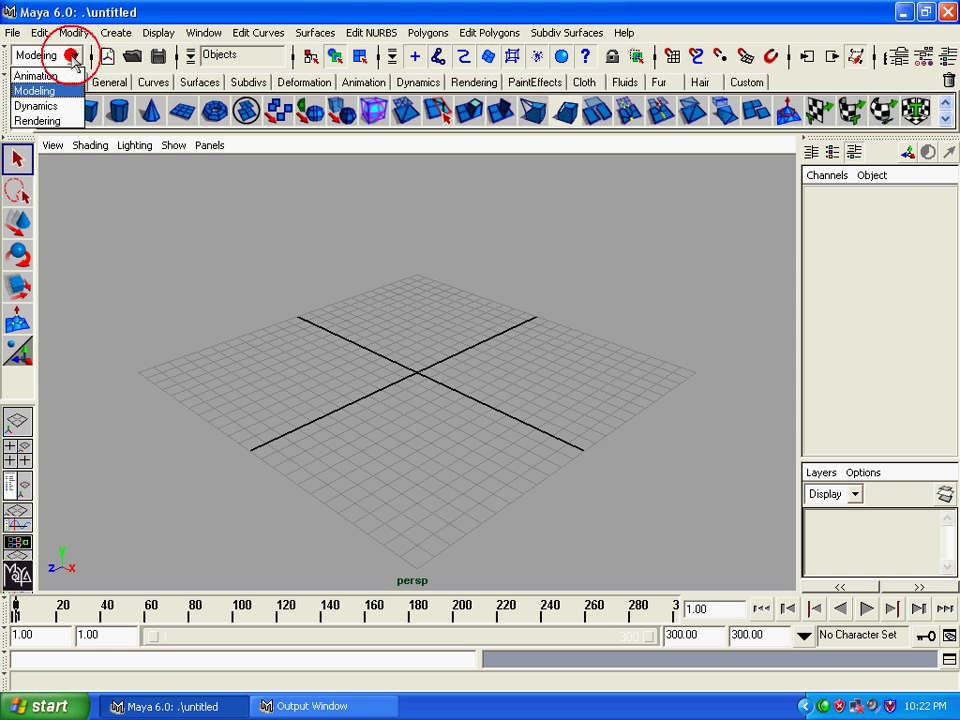
pyautogui.click(62, 72)
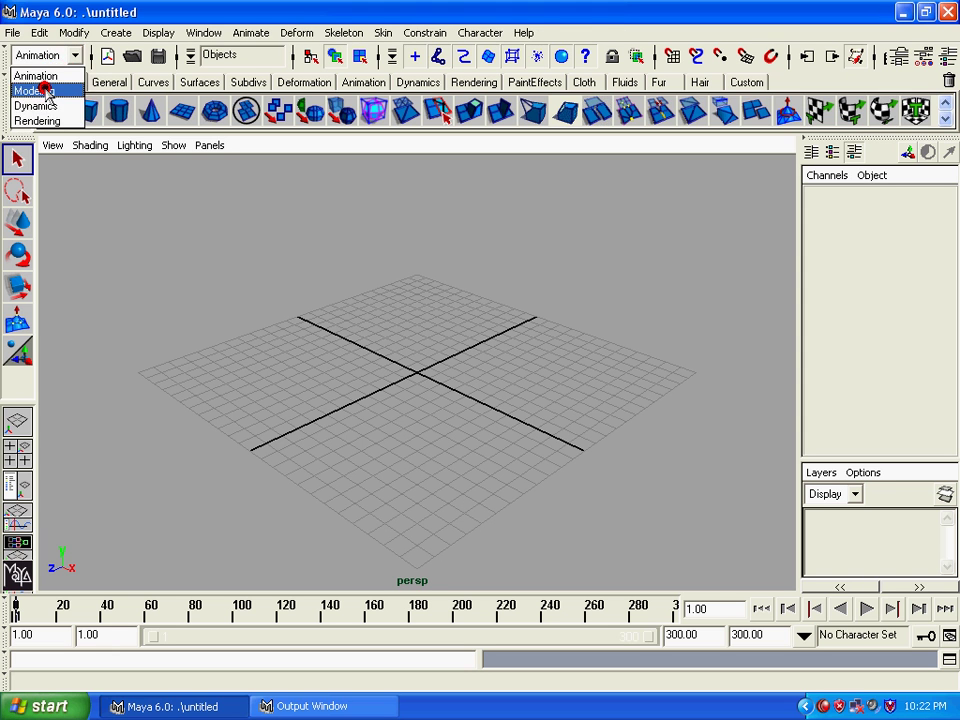
pyautogui.click(47, 91)
pyautogui.click(60, 55)
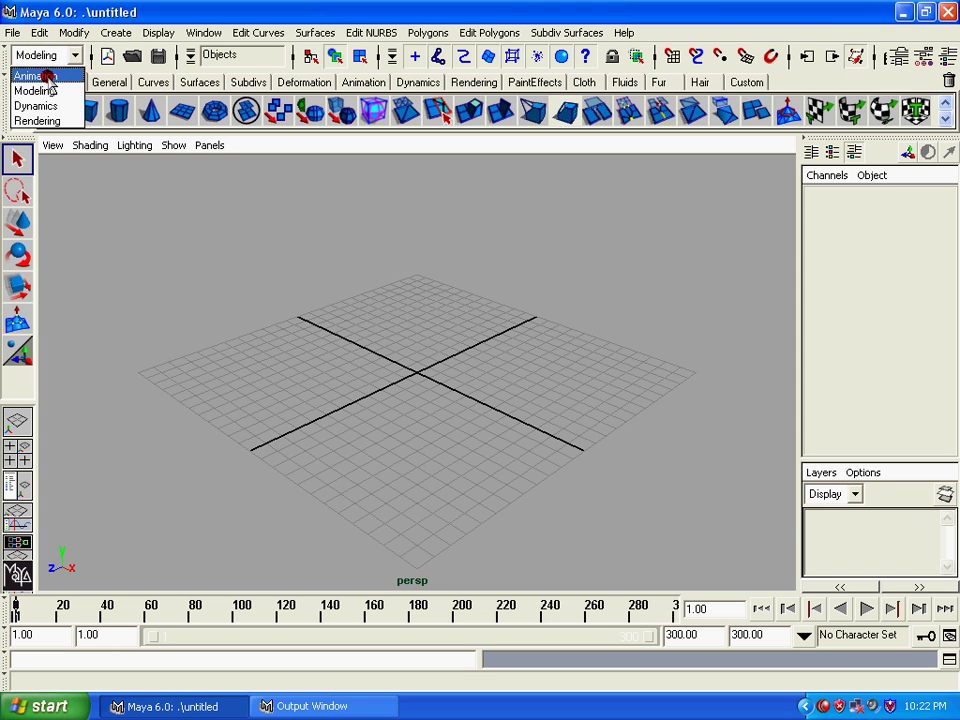
pyautogui.click(47, 76)
pyautogui.click(75, 55)
pyautogui.click(45, 104)
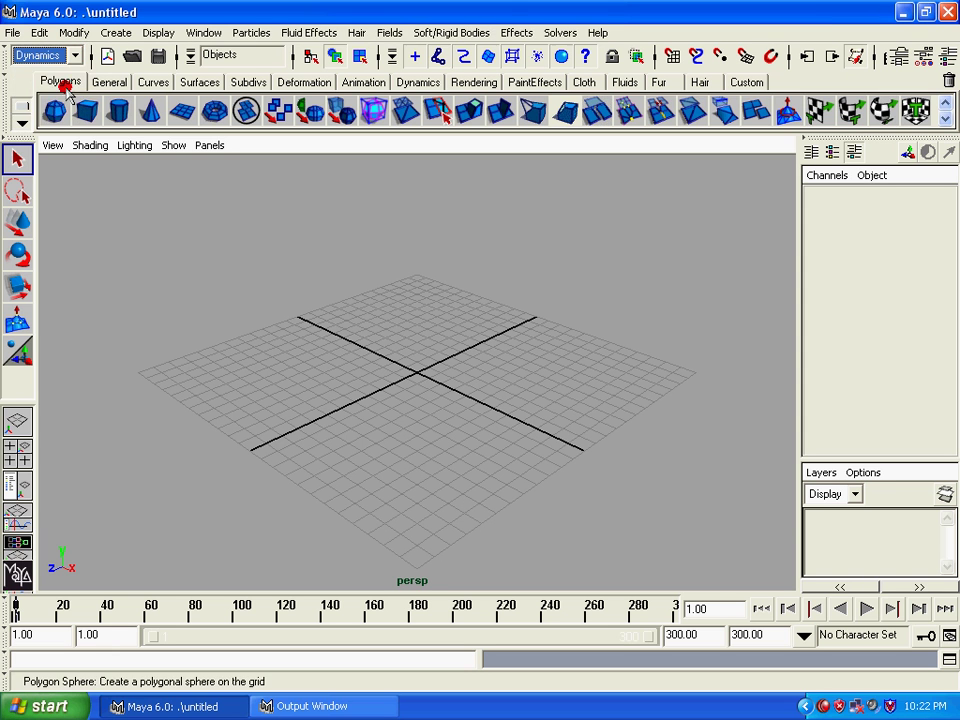
pyautogui.click(62, 55)
pyautogui.click(45, 76)
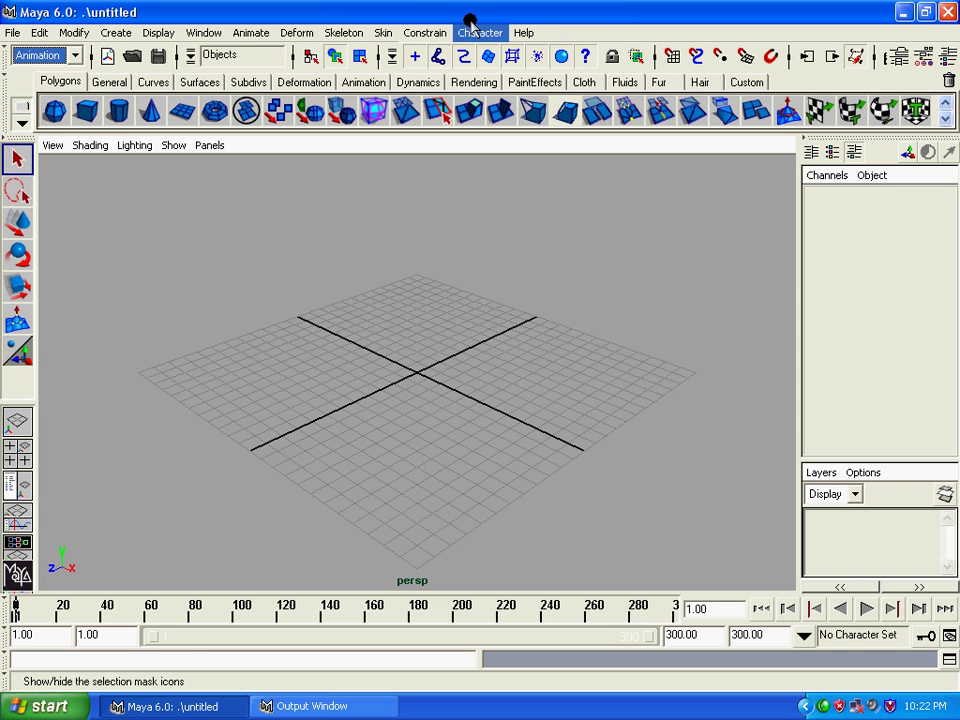
pyautogui.click(68, 55)
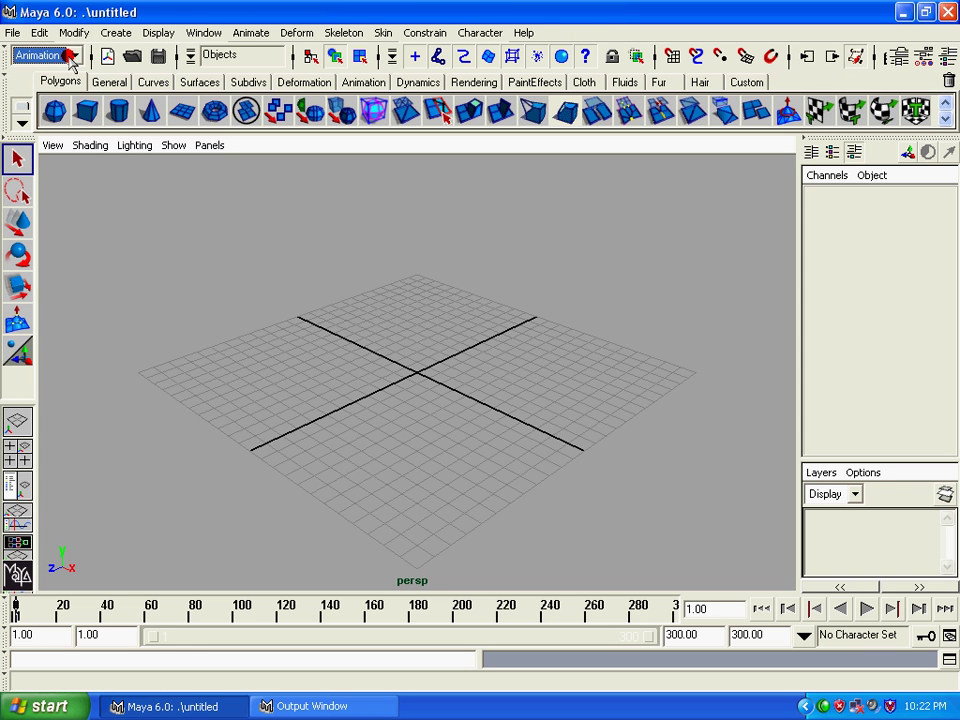
pyautogui.click(45, 90)
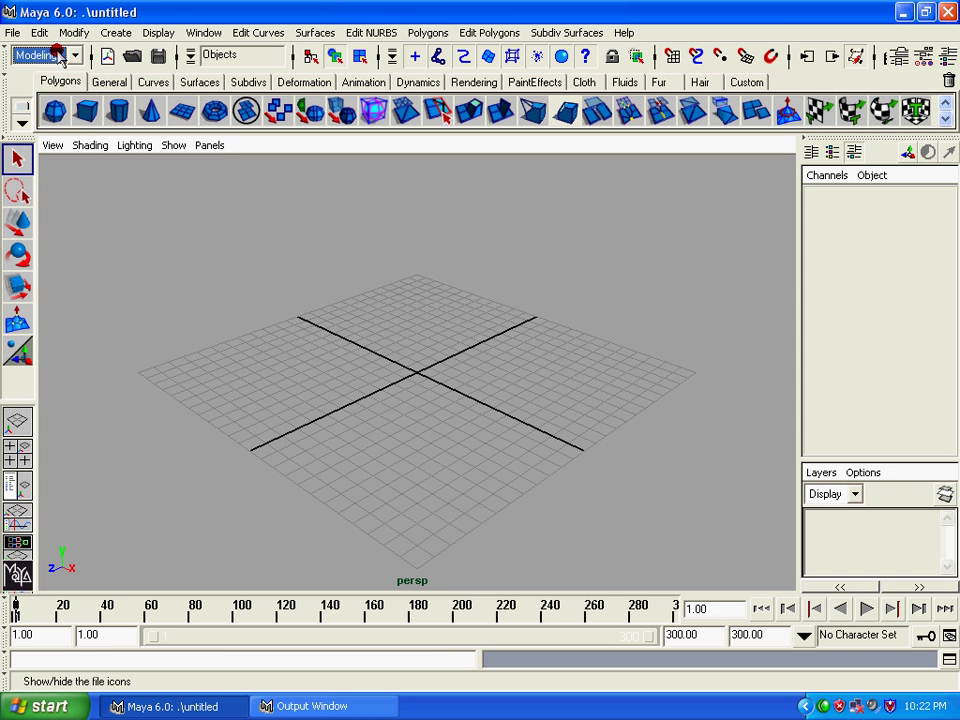
pyautogui.click(58, 55)
pyautogui.click(38, 105)
pyautogui.click(55, 58)
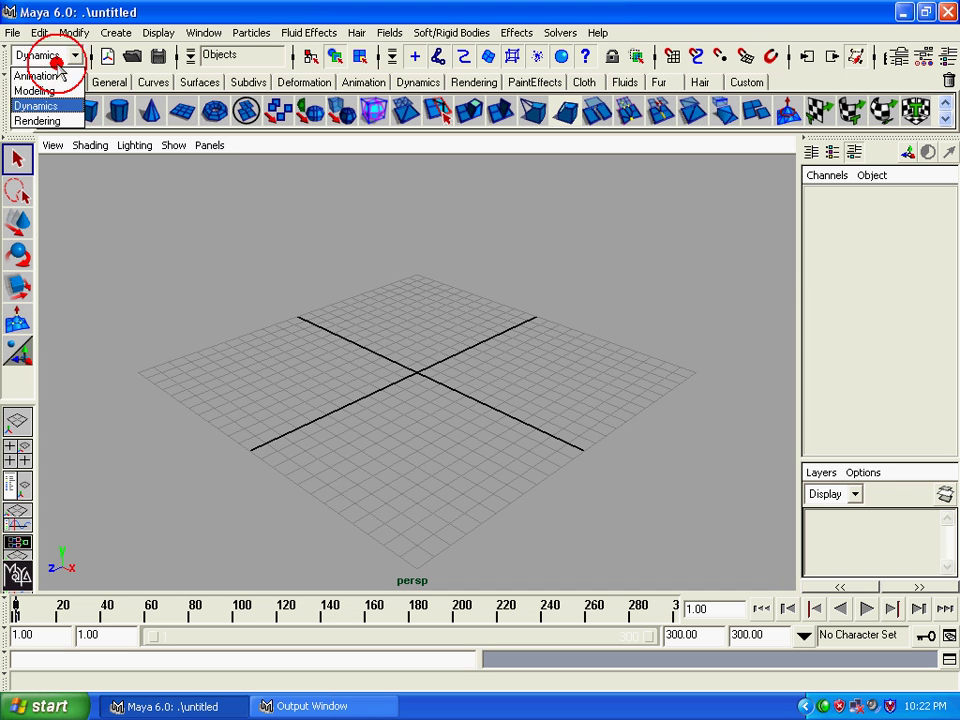
pyautogui.click(38, 120)
pyautogui.click(50, 55)
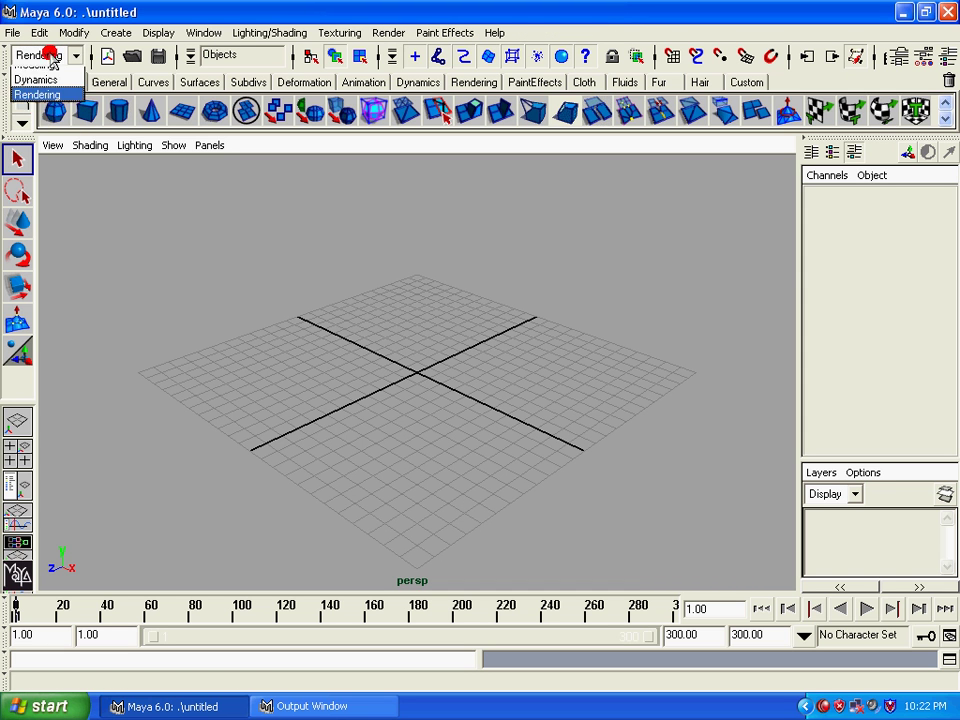
pyautogui.click(40, 88)
pyautogui.click(50, 55)
pyautogui.click(42, 76)
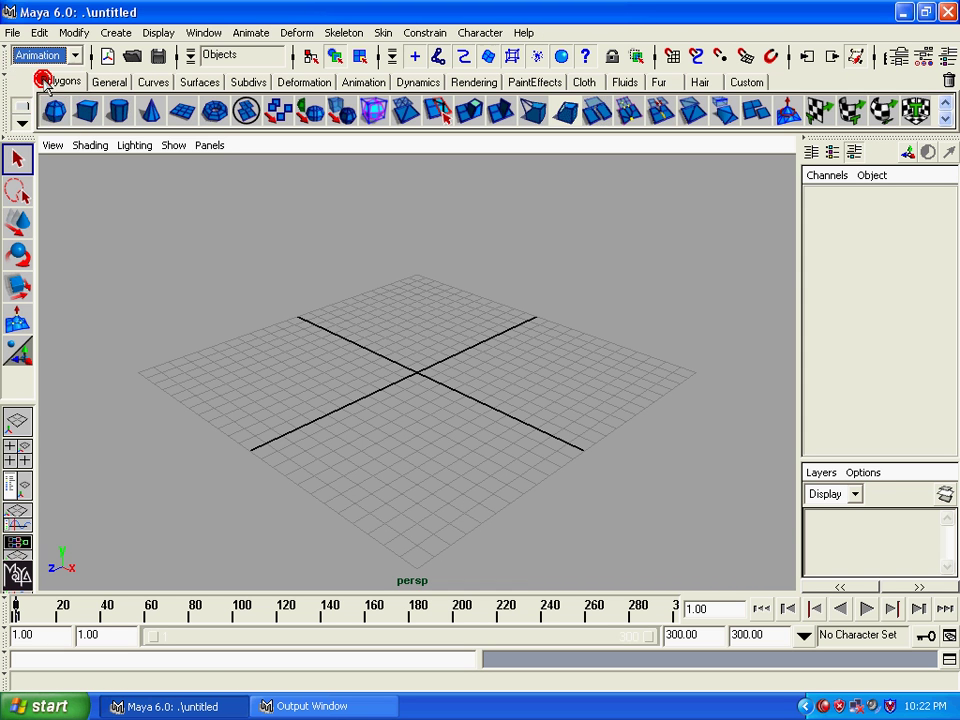
pyautogui.click(50, 55)
pyautogui.click(40, 88)
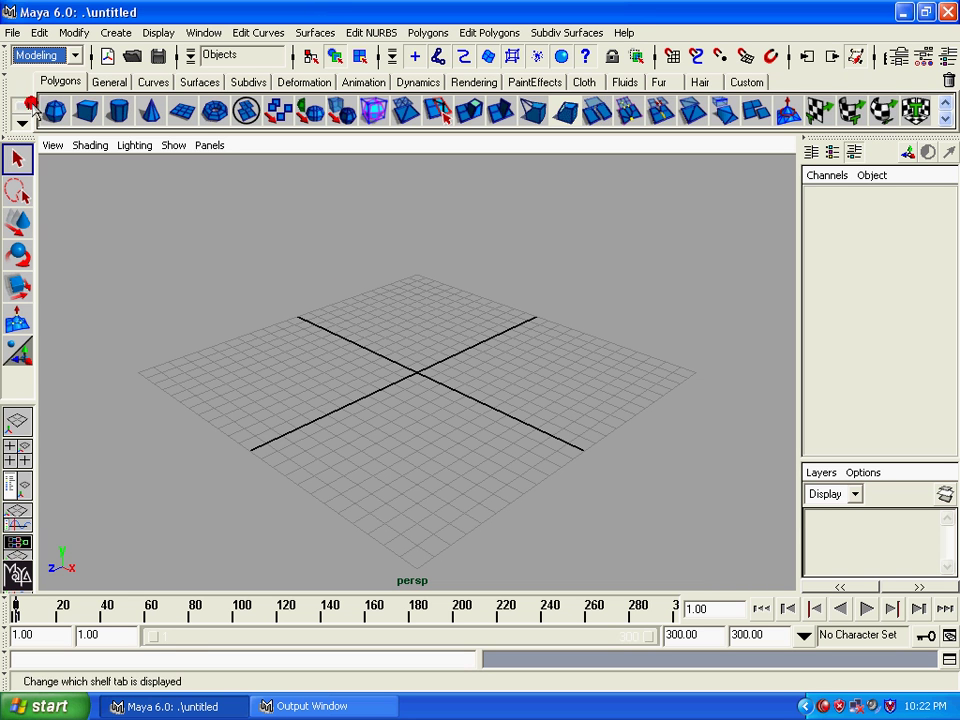
# In the Animation set, browse the Window, Animate, Constrain and Skeleton menus, then return to Modeling
pyautogui.click(45, 55)
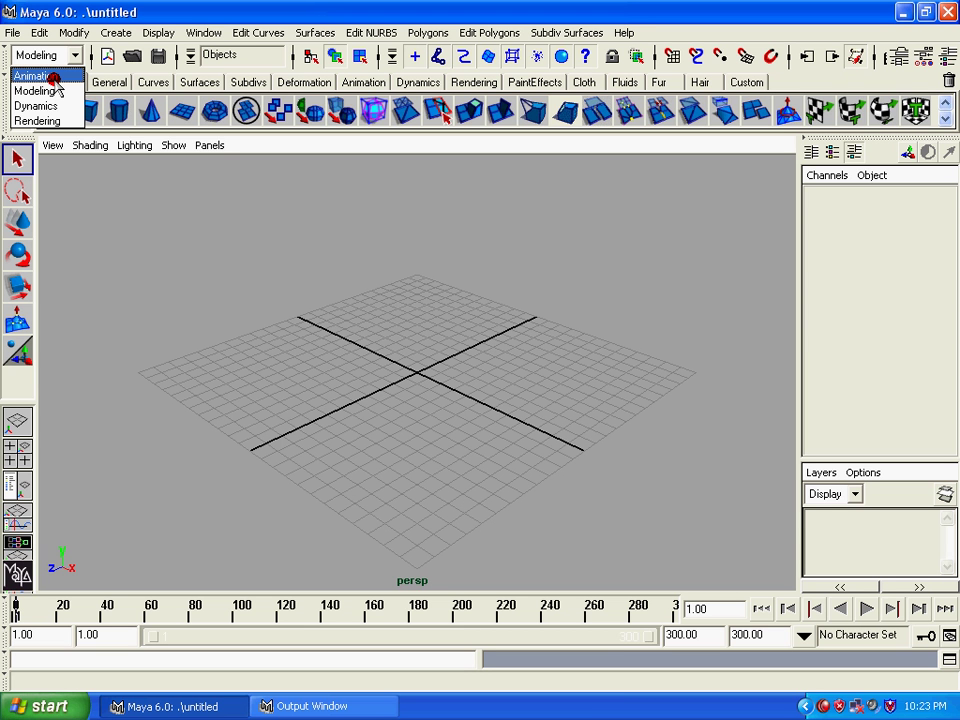
pyautogui.click(50, 76)
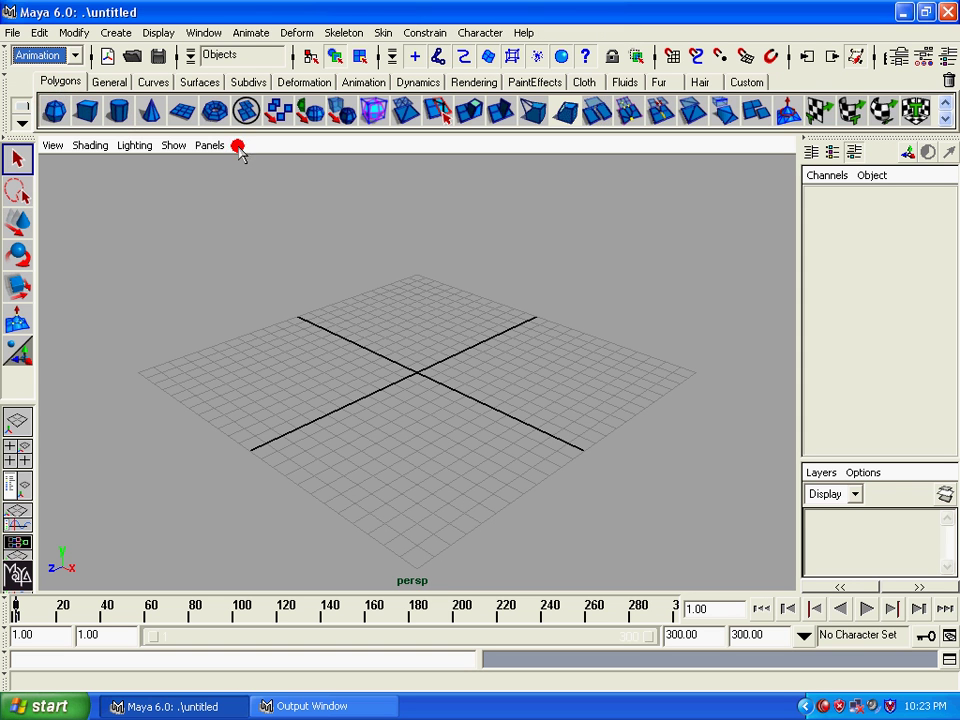
pyautogui.click(226, 32)
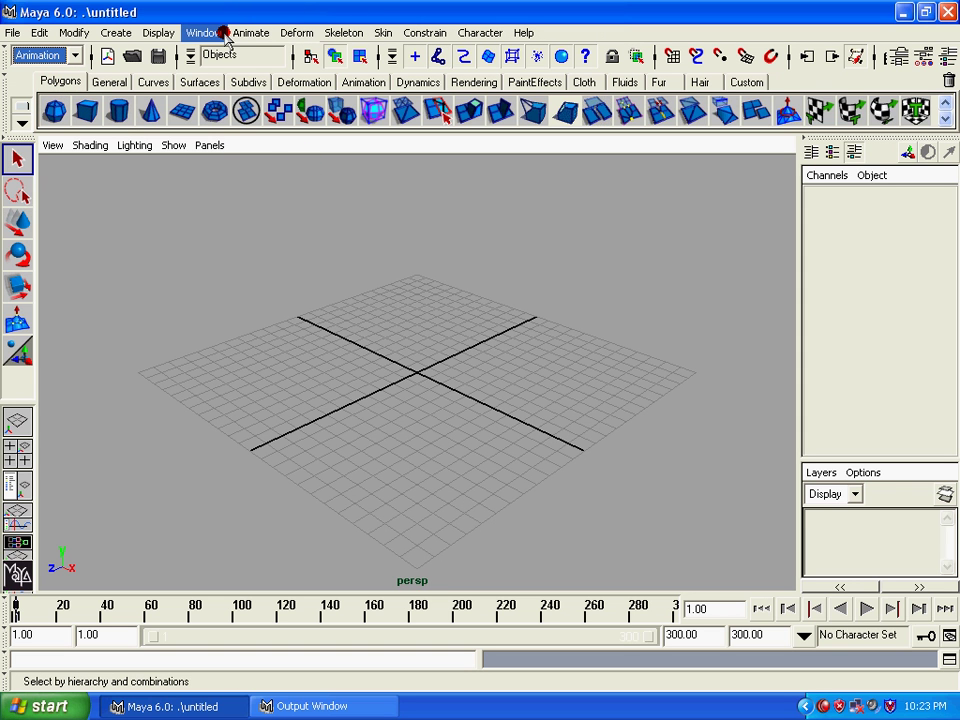
pyautogui.click(250, 155)
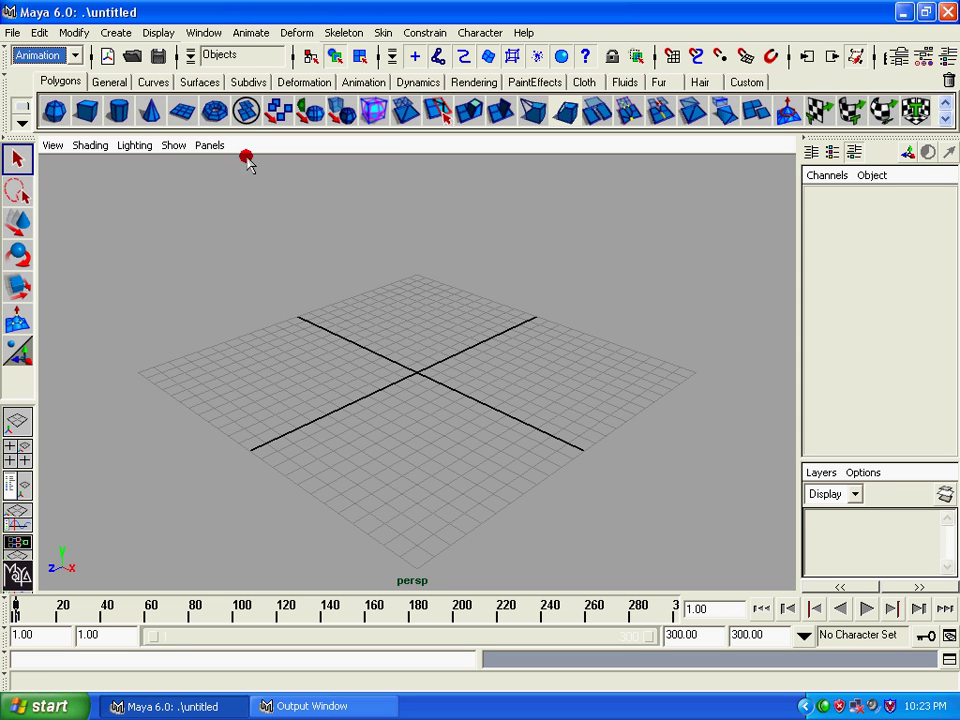
pyautogui.click(222, 32)
pyautogui.click(498, 32)
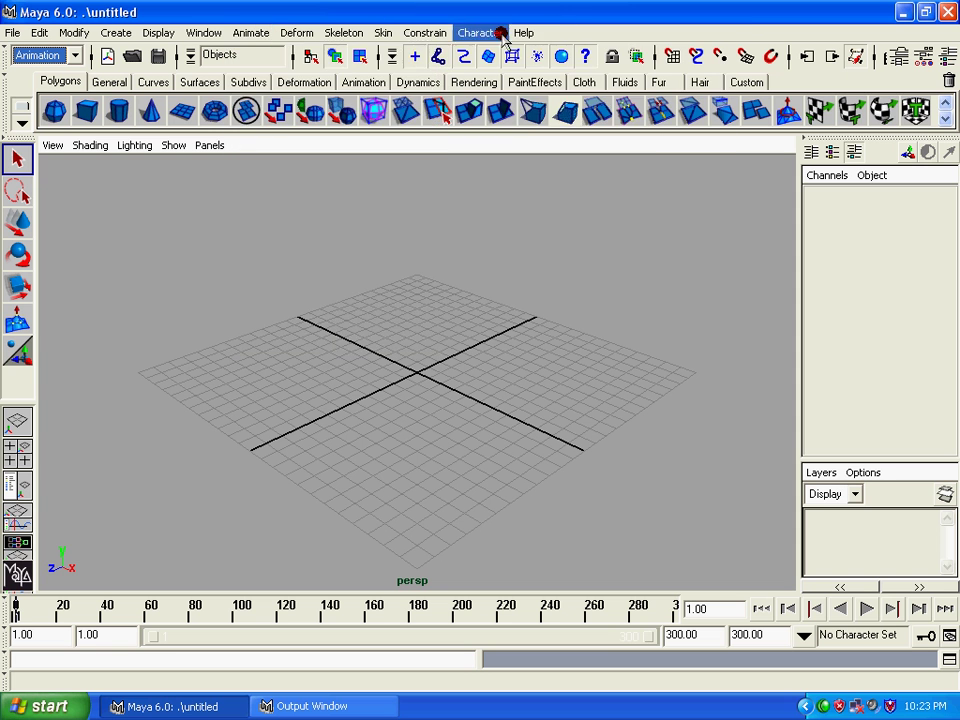
pyautogui.click(275, 33)
pyautogui.click(275, 33)
pyautogui.click(428, 32)
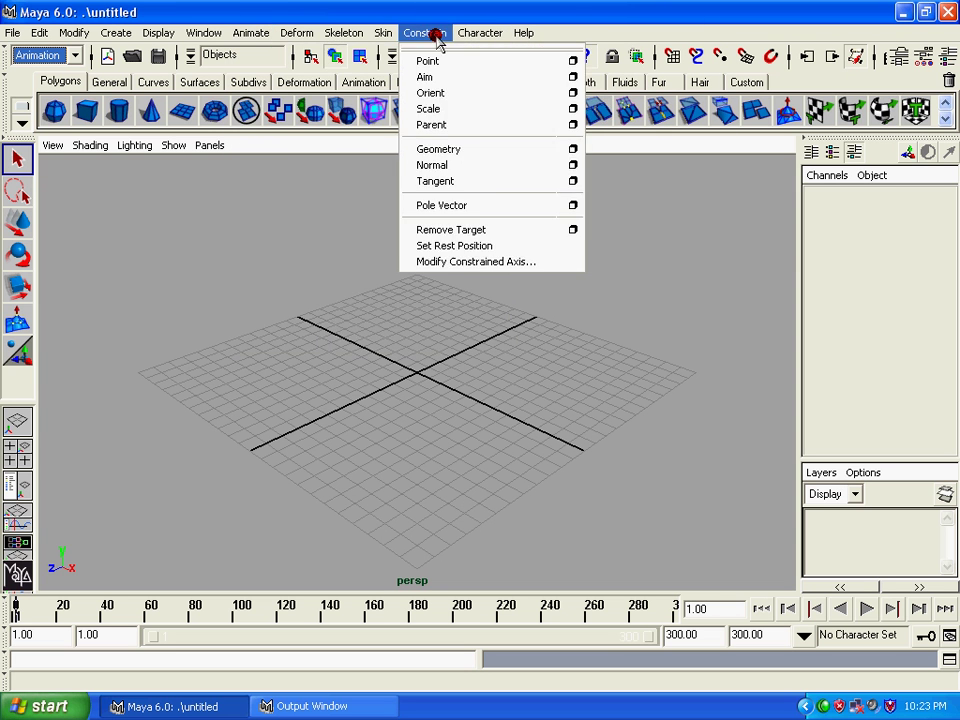
pyautogui.click(262, 34)
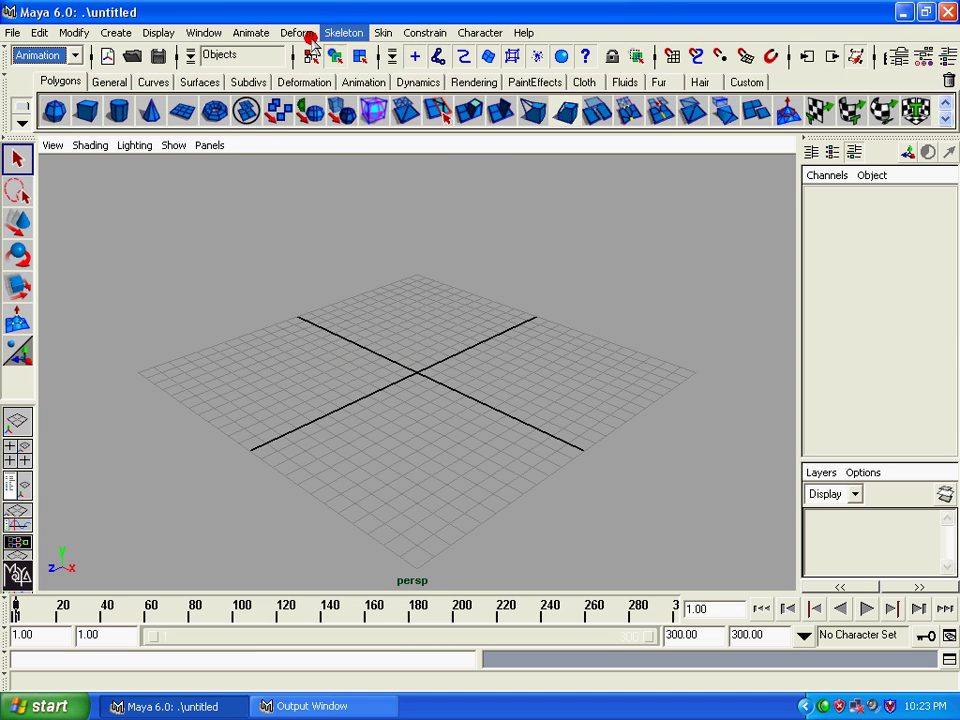
pyautogui.click(245, 33)
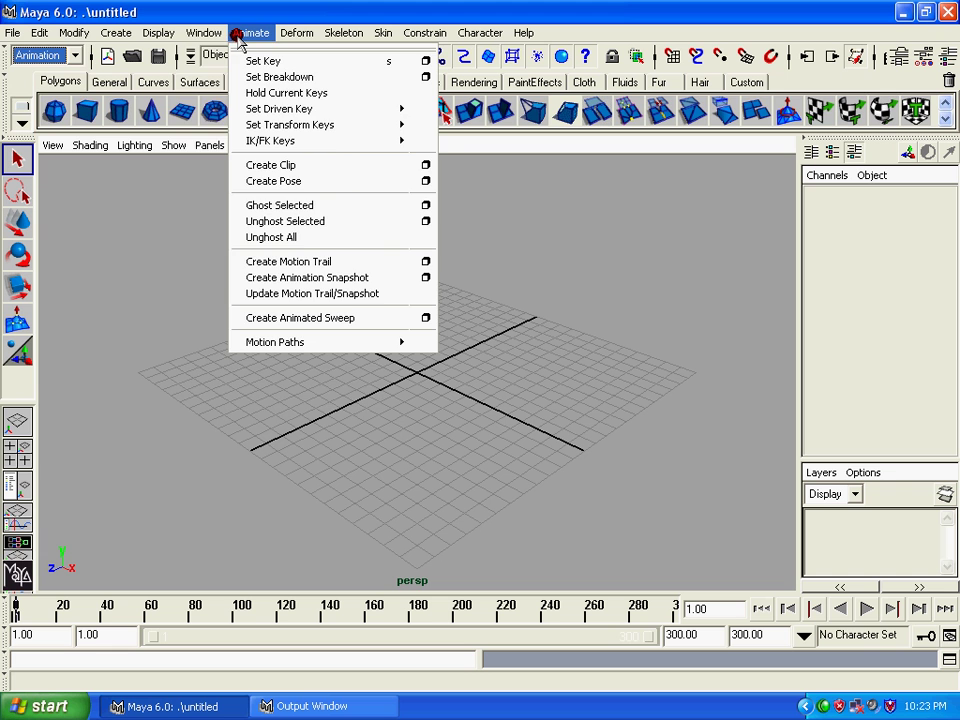
pyautogui.click(74, 52)
pyautogui.click(60, 90)
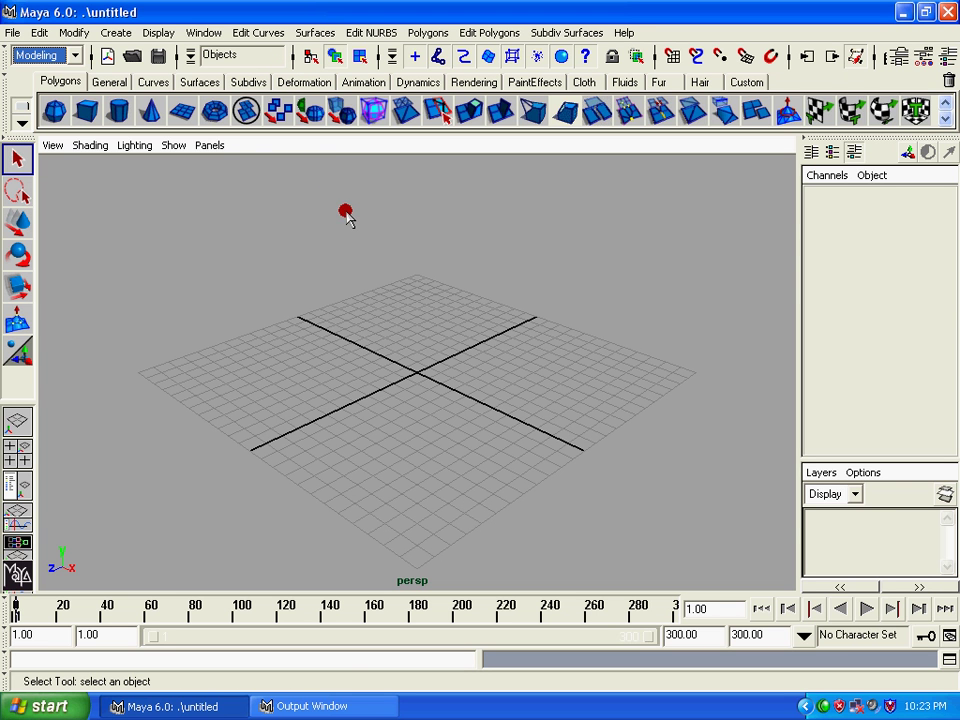
pyautogui.click(33, 58)
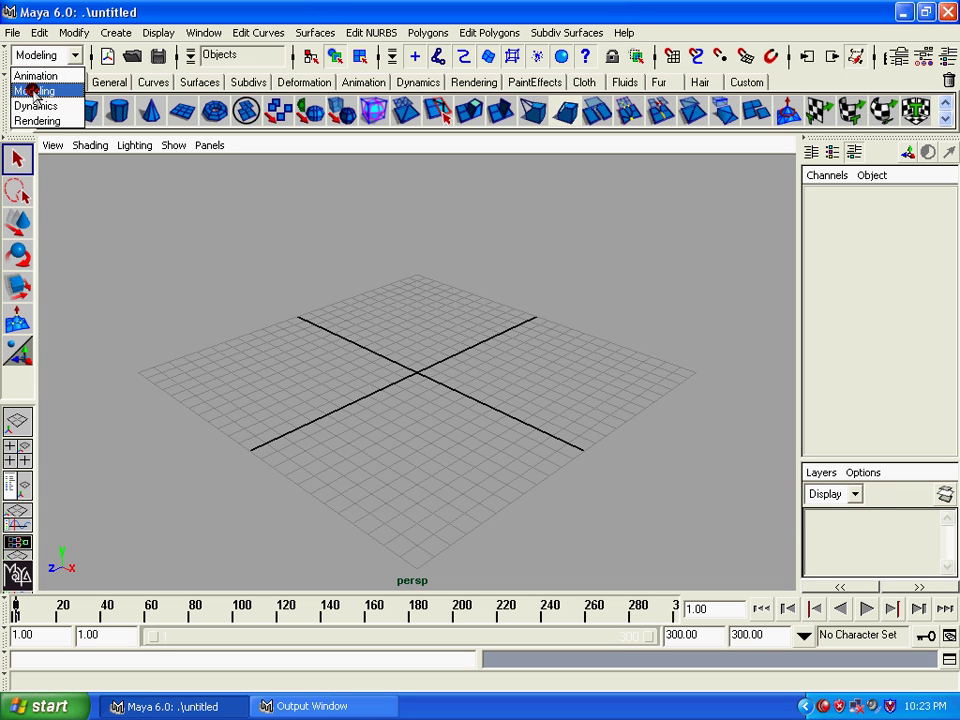
pyautogui.click(33, 91)
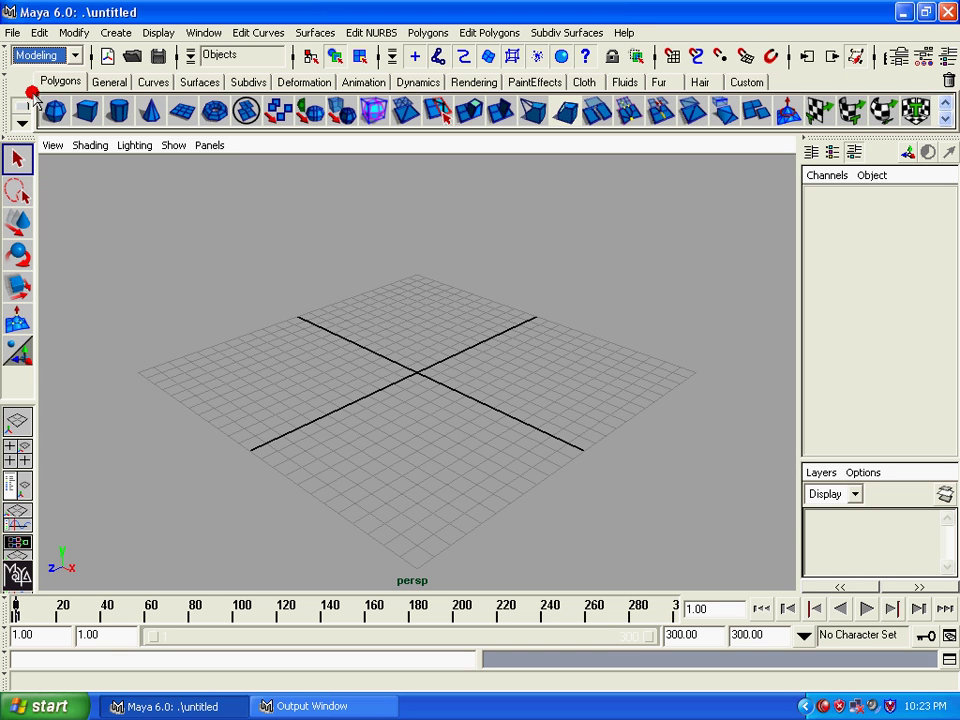
pyautogui.click(252, 269)
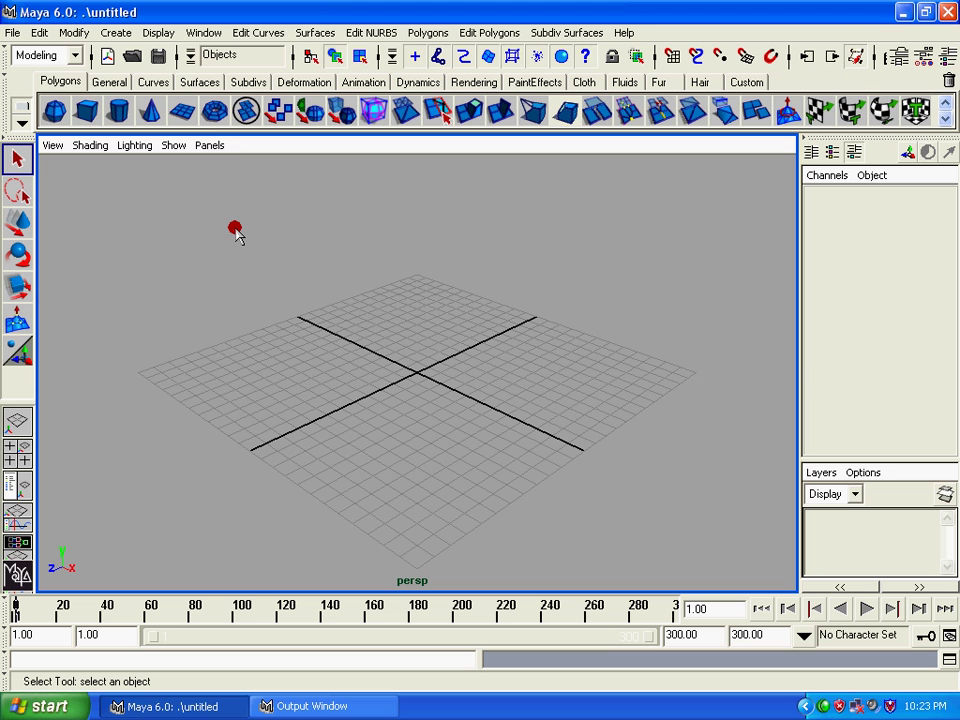
pyautogui.press('F2')
pyautogui.press('F3')
pyautogui.press('F4')
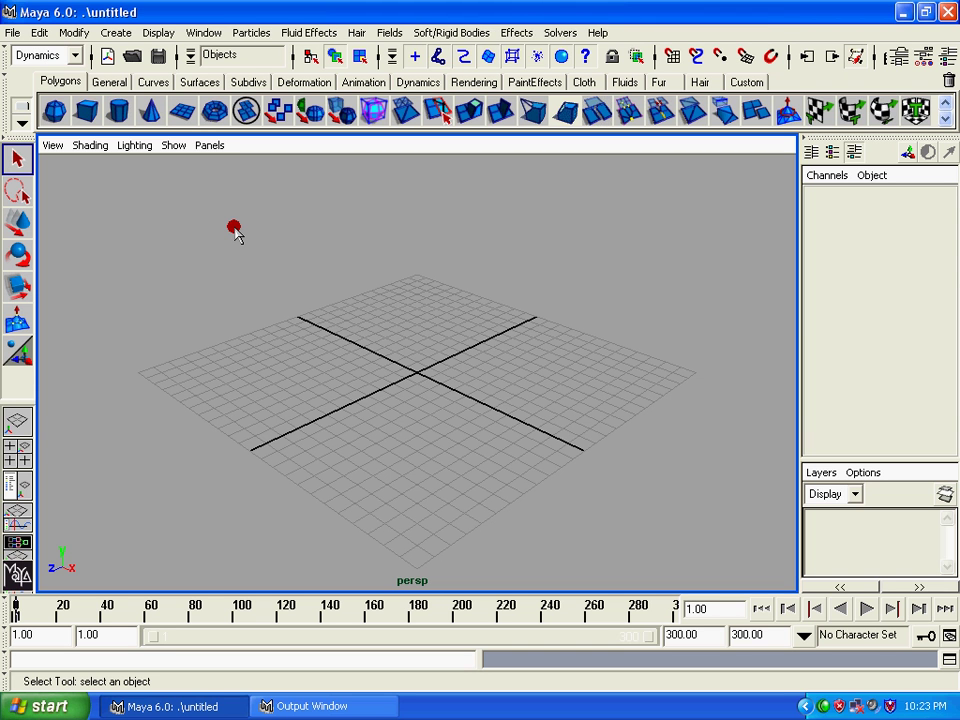
pyautogui.press('F5')
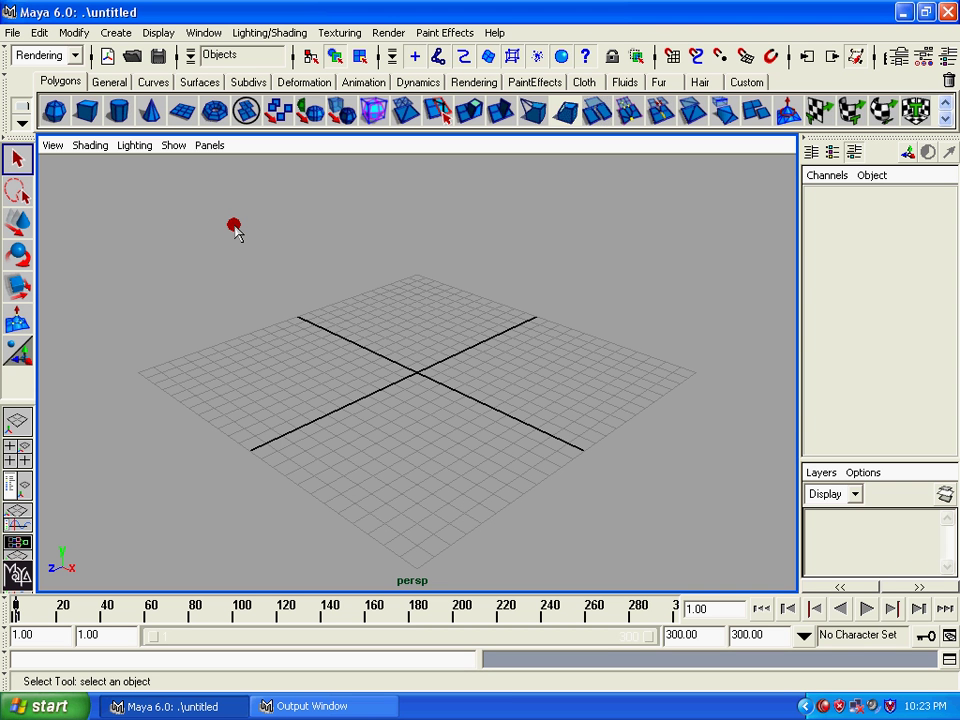
pyautogui.press('F2')
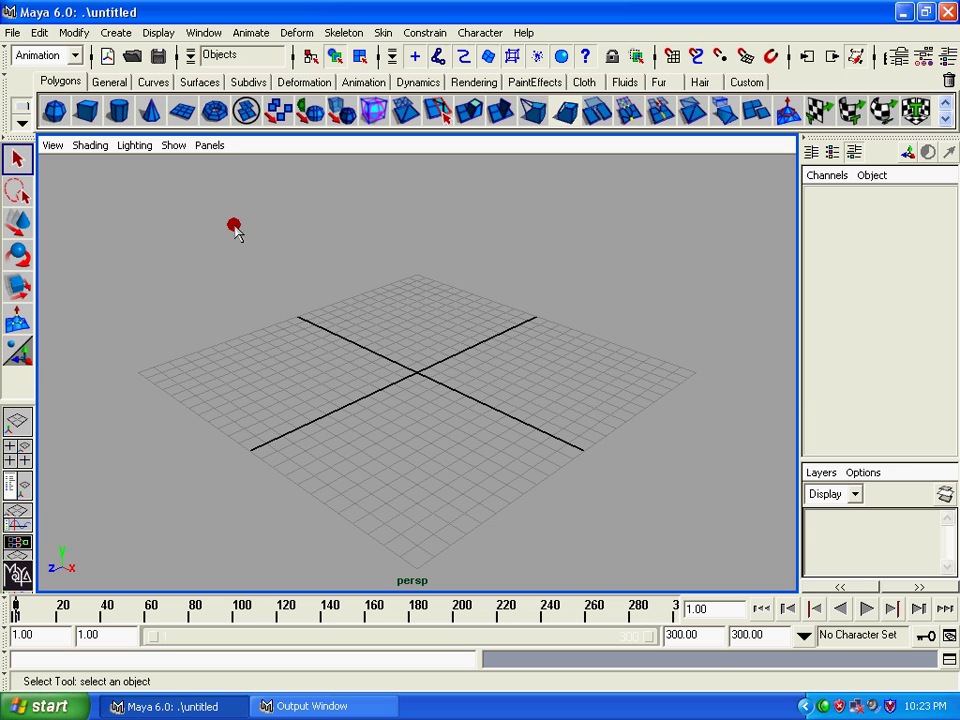
pyautogui.press('F3')
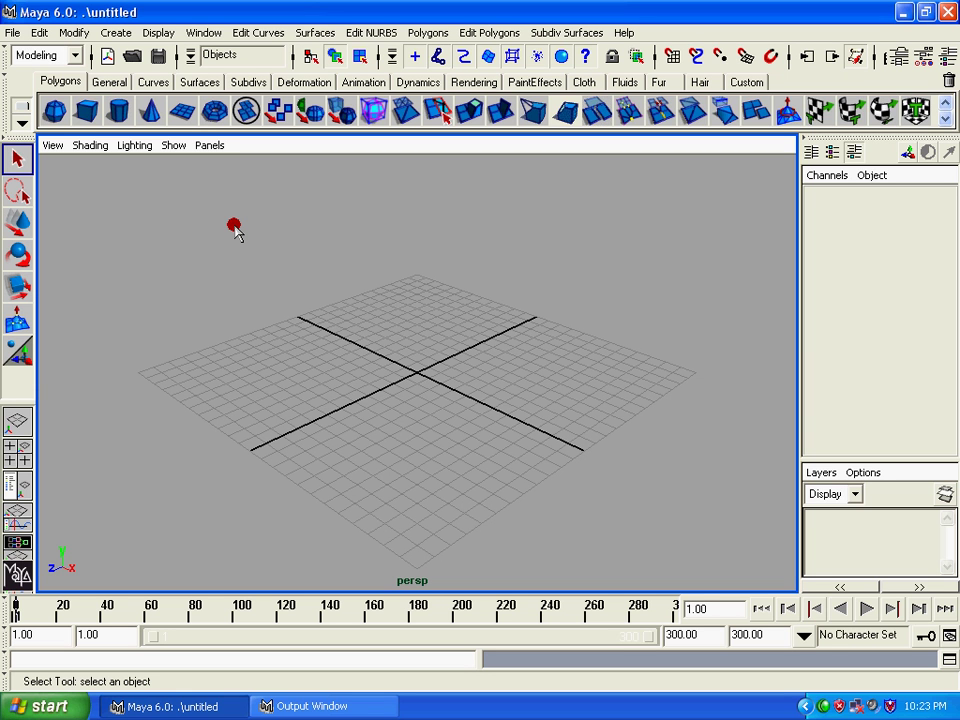
pyautogui.press('F4')
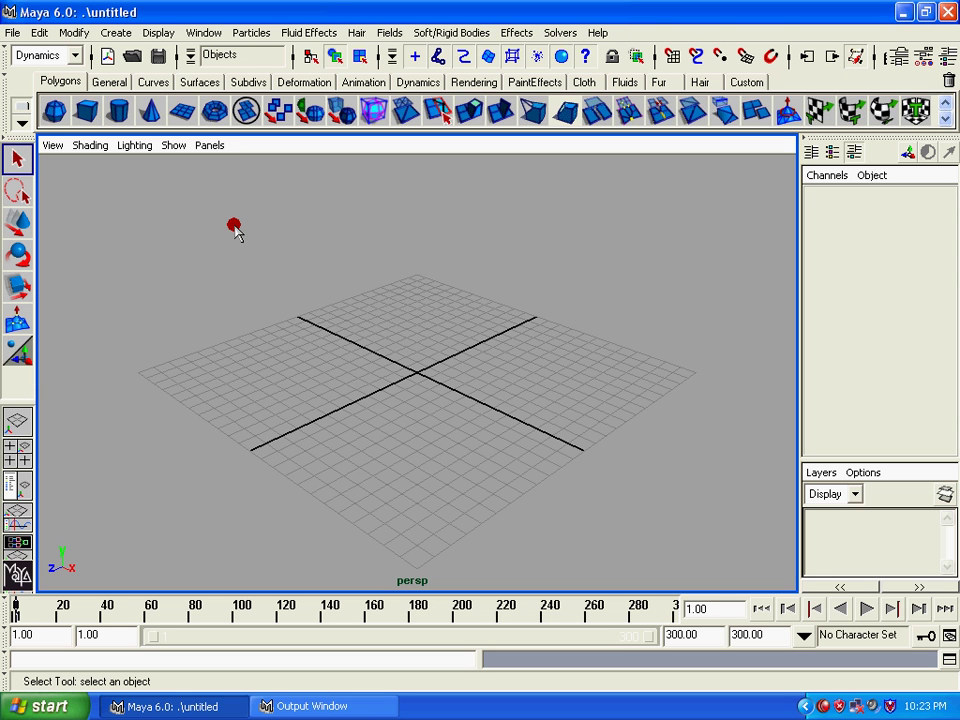
pyautogui.press('F5')
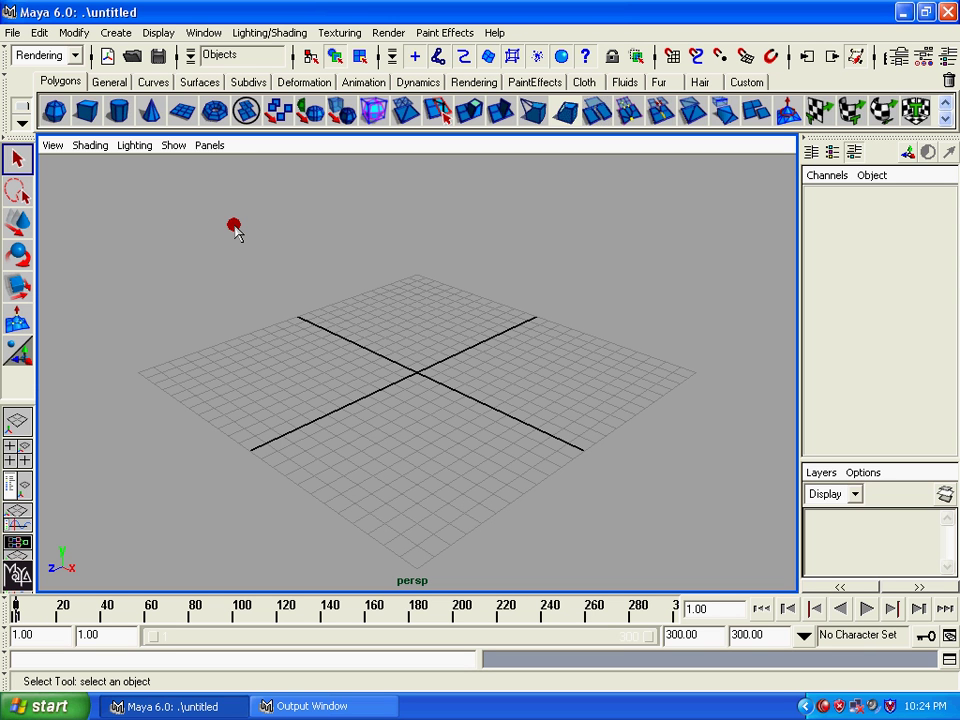
pyautogui.press('F3')
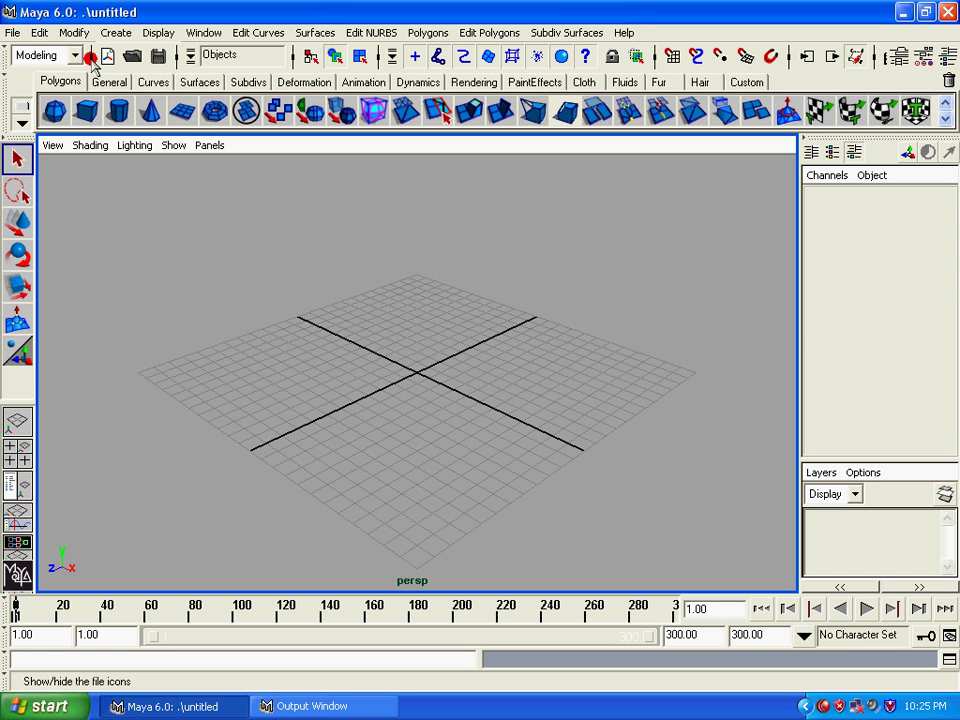
# Collapse and expand the file-handling and selection-mode status-line groups, leaving the file icons hidden
pyautogui.click(92, 60)
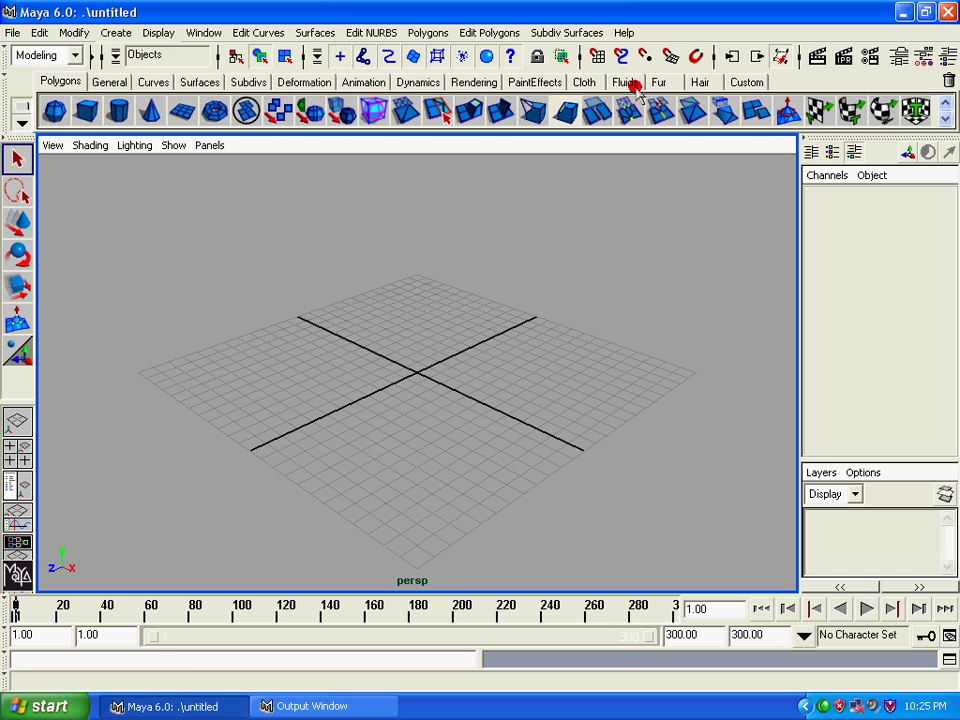
pyautogui.click(98, 55)
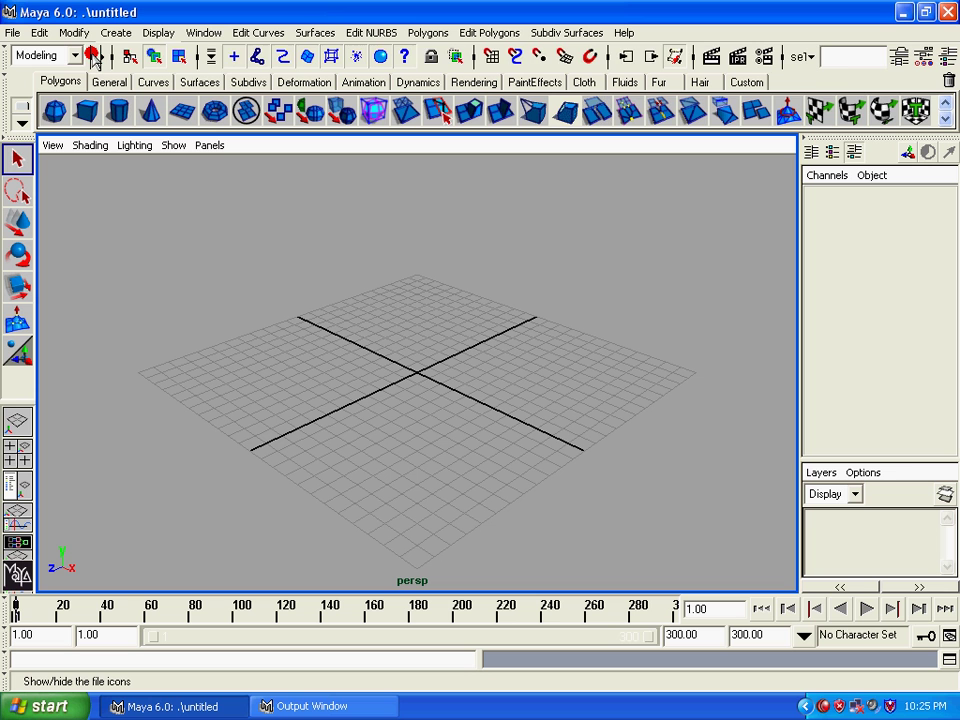
pyautogui.click(92, 54)
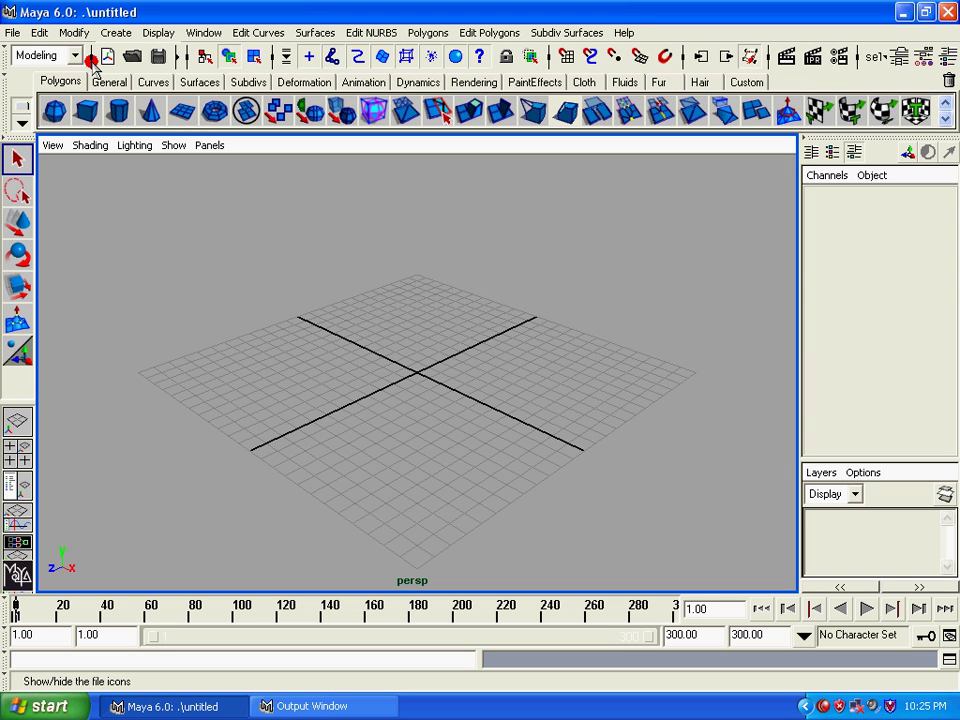
pyautogui.click(92, 55)
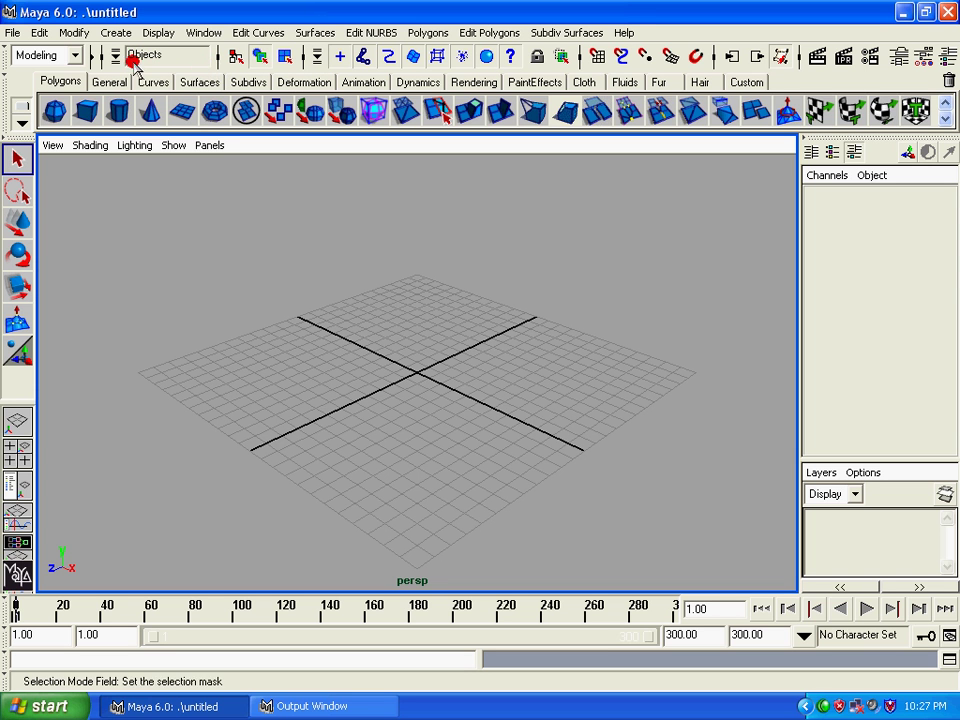
# Check the selection mask list, try hierarchy mode, and settle on Select by object type
pyautogui.click(118, 57)
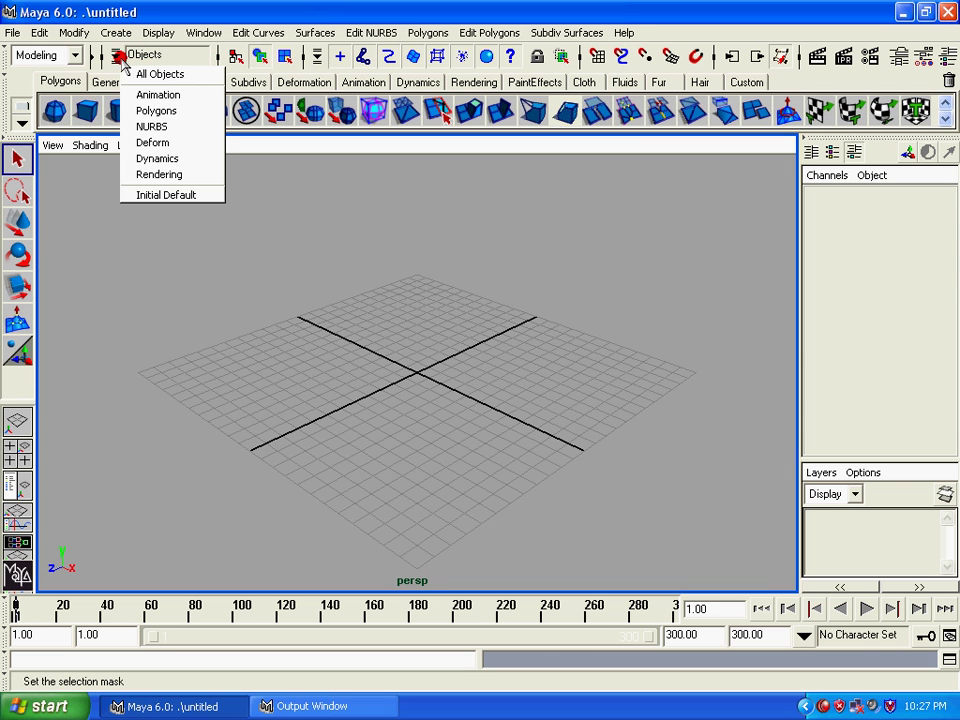
pyautogui.click(120, 60)
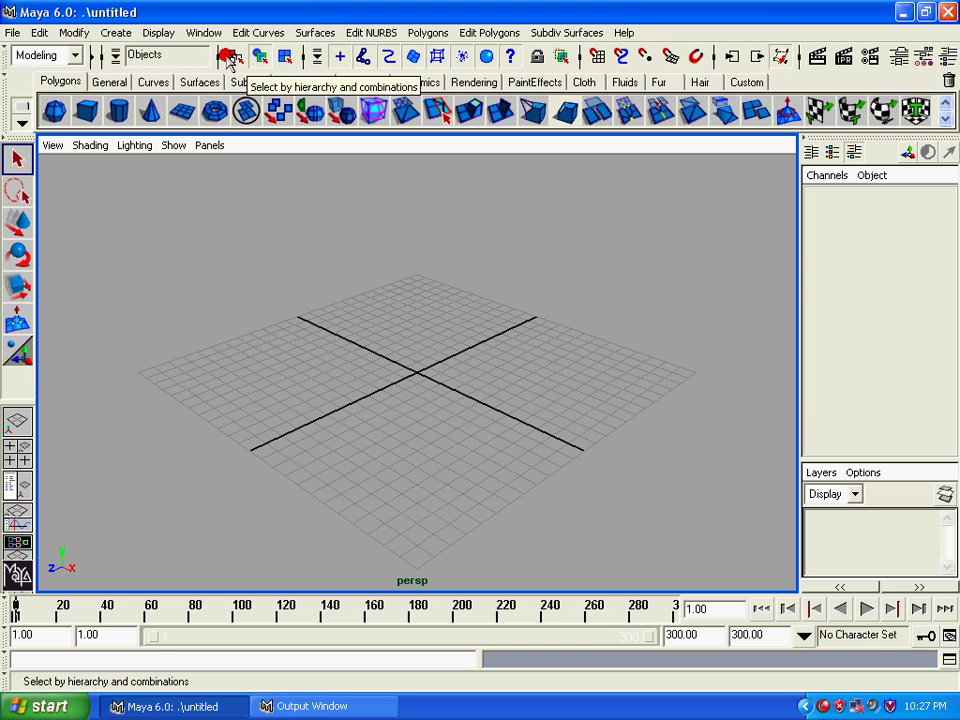
pyautogui.click(300, 58)
pyautogui.click(258, 56)
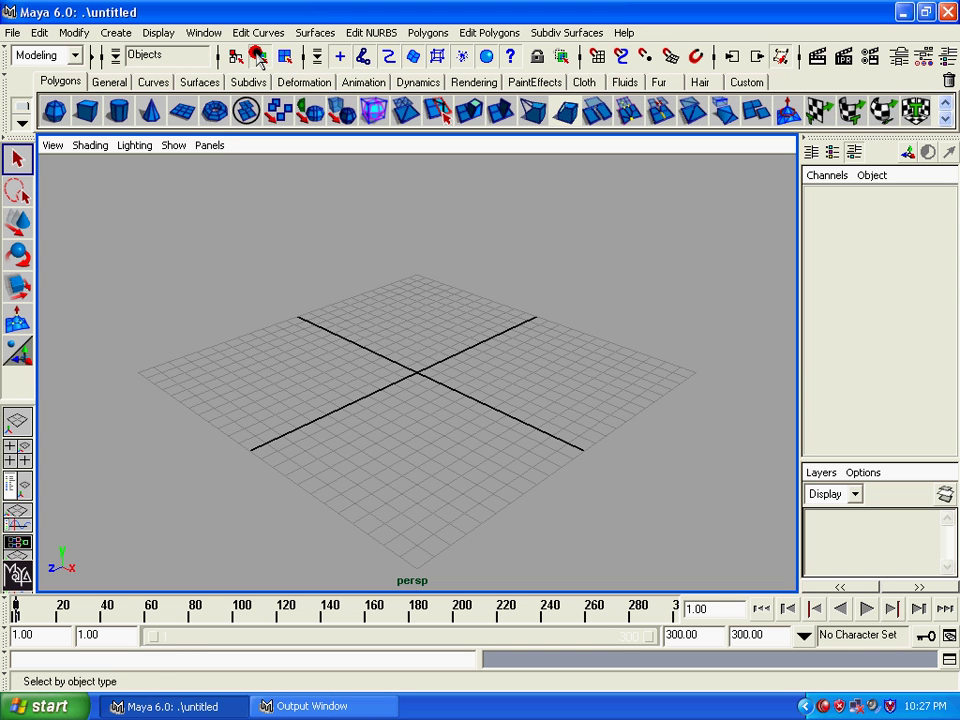
pyautogui.click(233, 57)
pyautogui.click(254, 64)
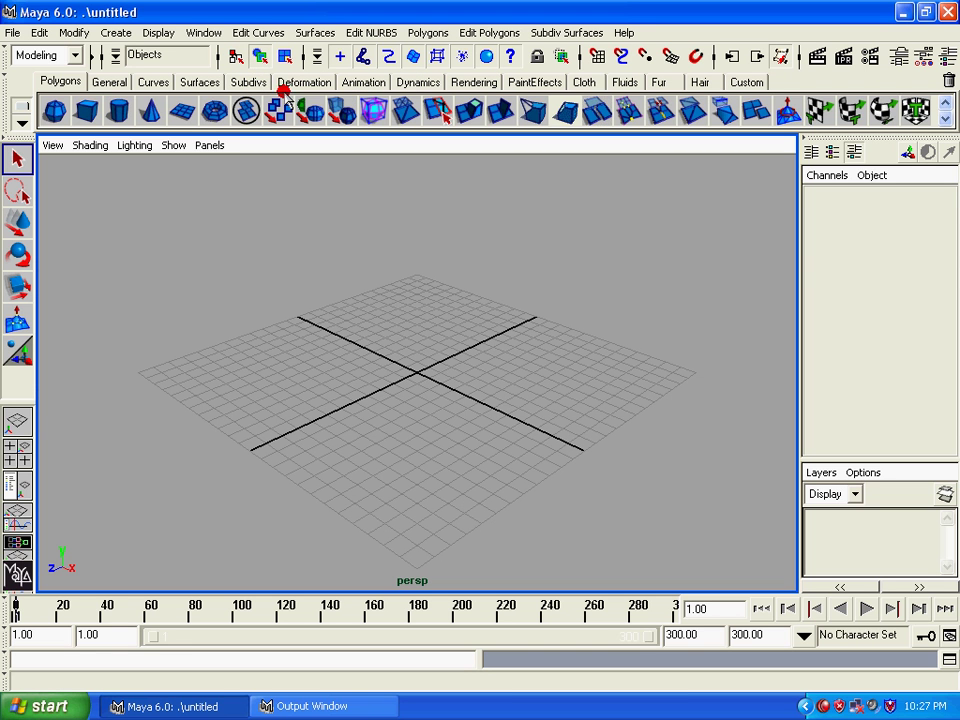
pyautogui.click(407, 218)
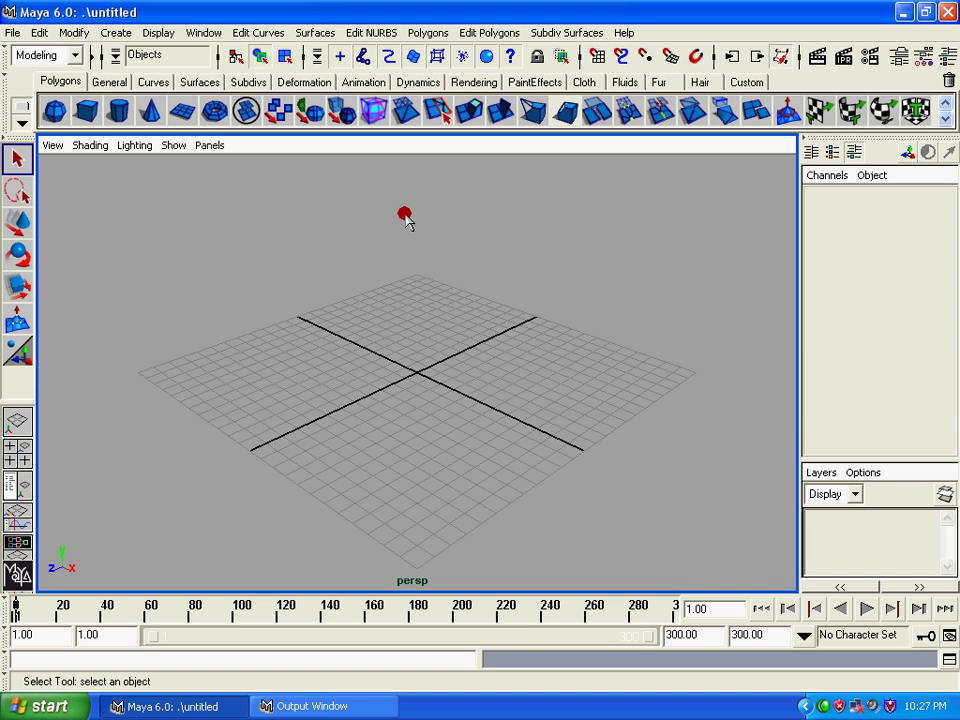
pyautogui.click(260, 57)
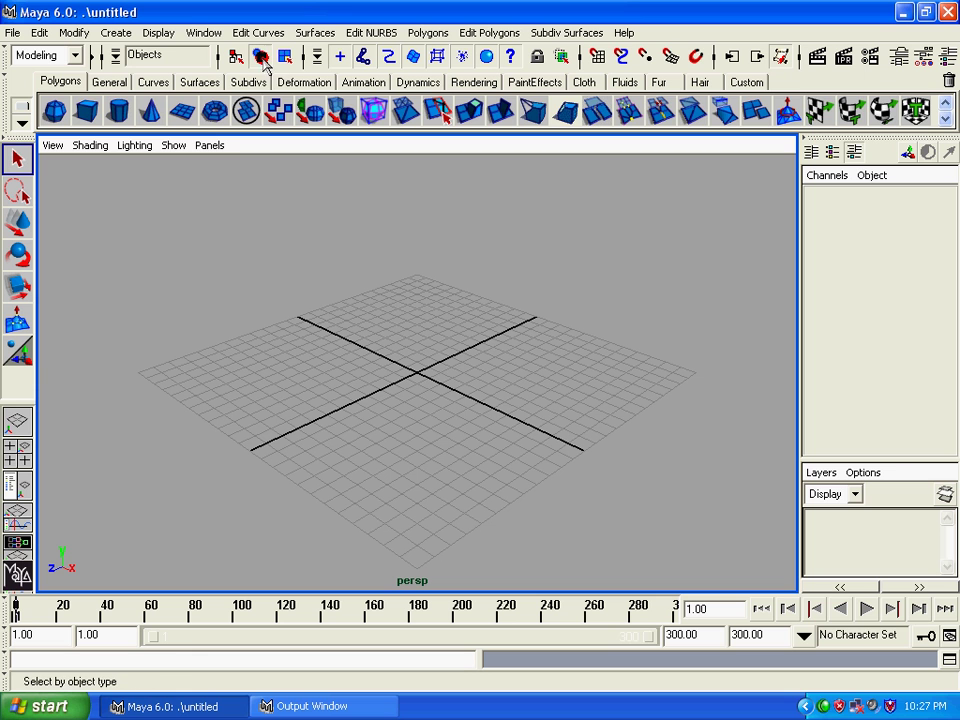
pyautogui.click(324, 156)
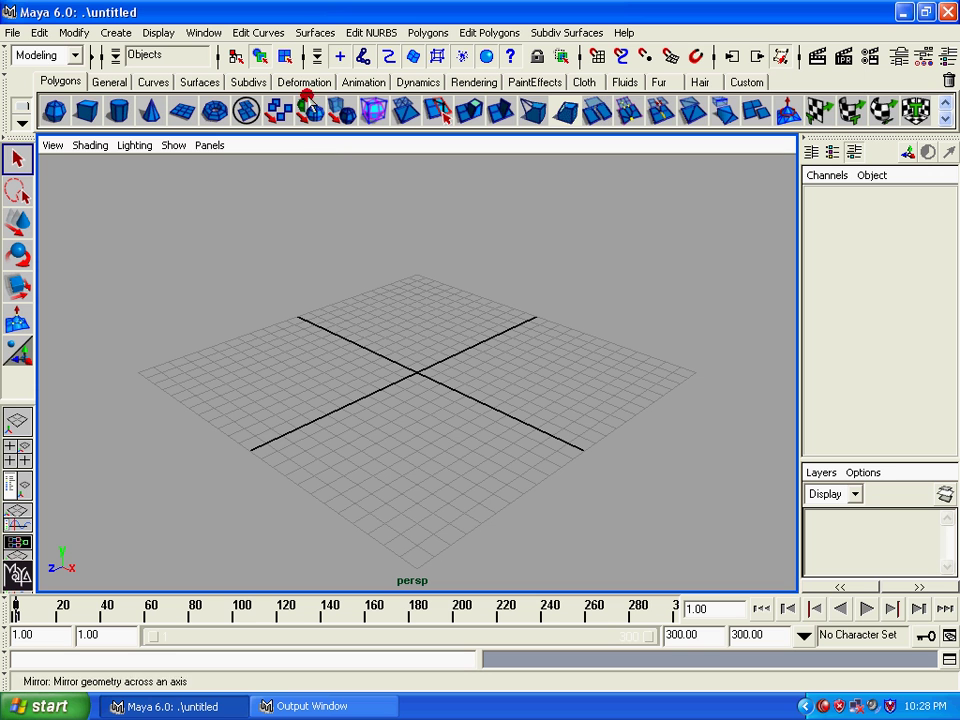
pyautogui.click(260, 57)
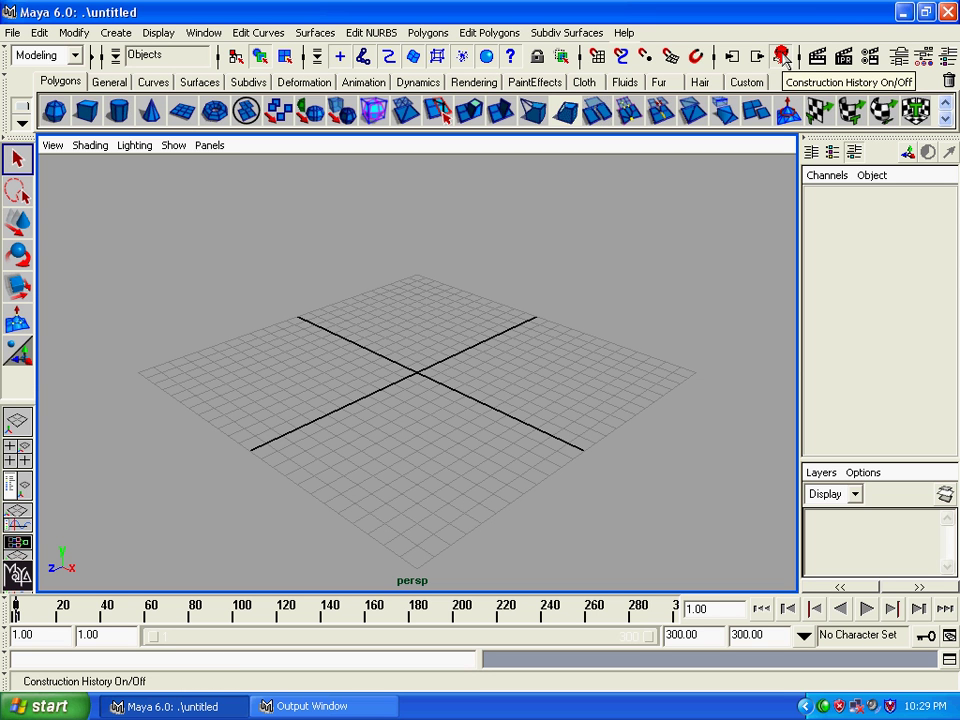
# Switch the status-line Construction History toggle to off
pyautogui.click(783, 58)
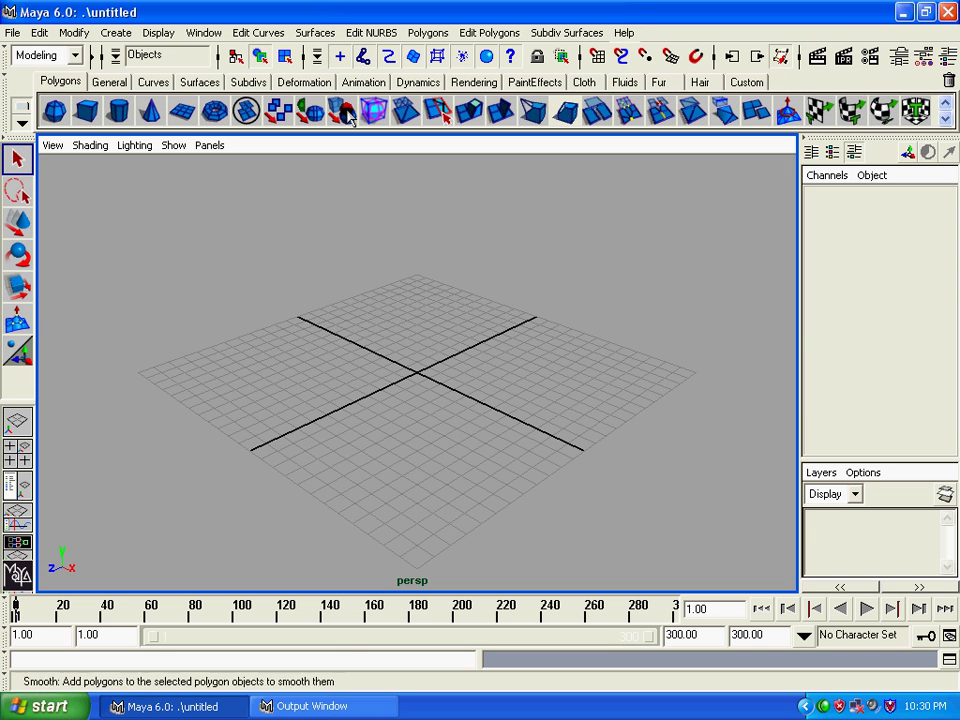
# Collapse the Objects selection-mode section and show the empty Attribute Editor panel
pyautogui.click(100, 58)
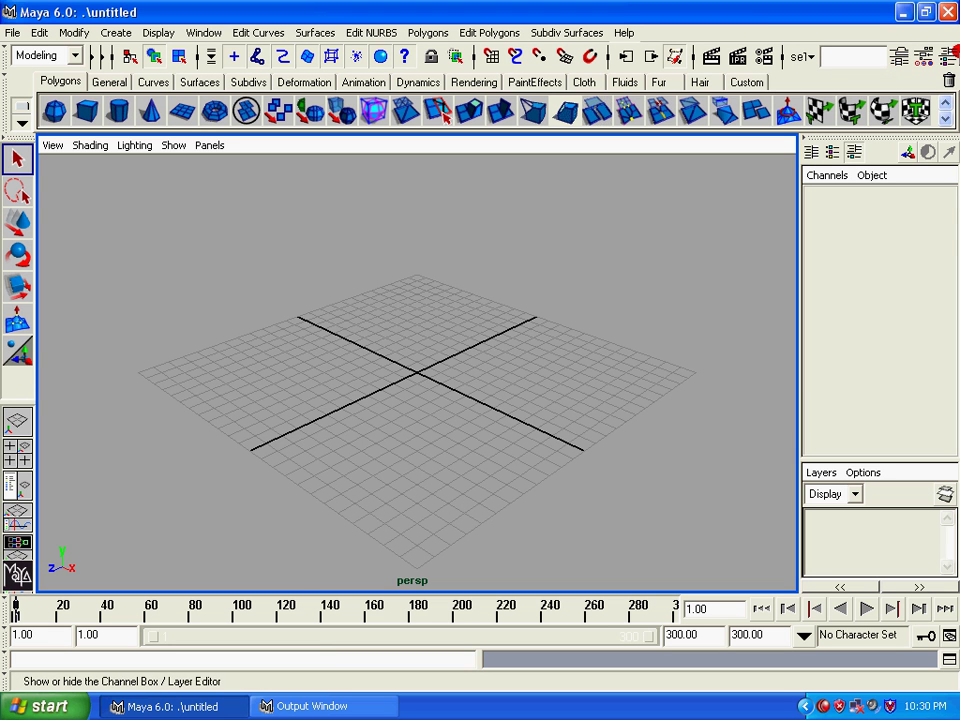
pyautogui.click(901, 57)
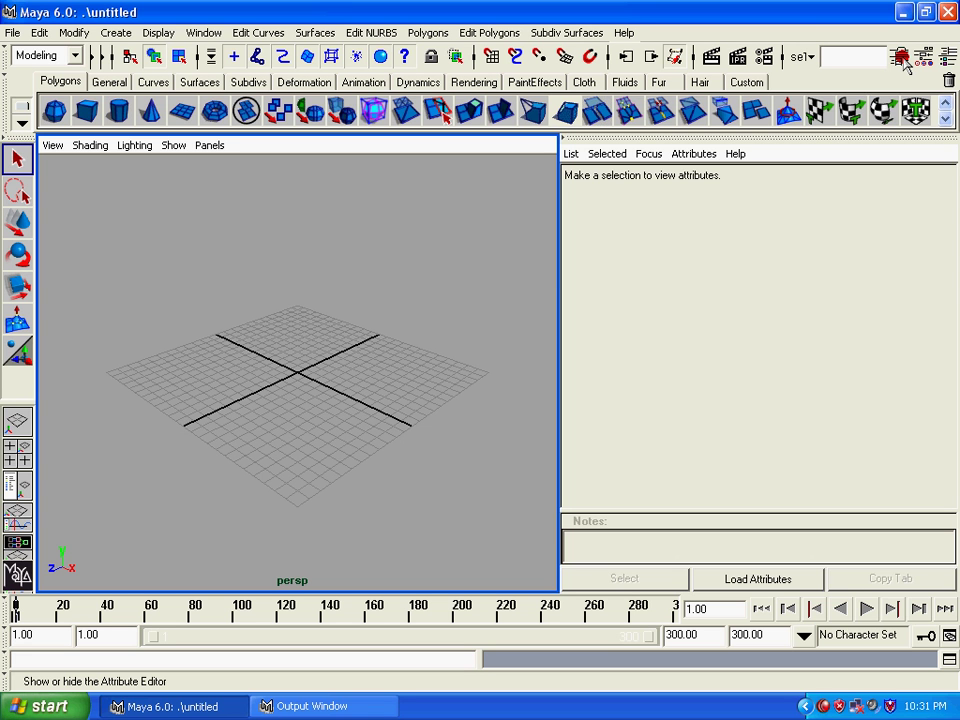
# Toggle the Attribute Editor and Tool Settings panels, finishing with the Channel Box and Layer Editor shown
pyautogui.click(902, 57)
pyautogui.click(902, 57)
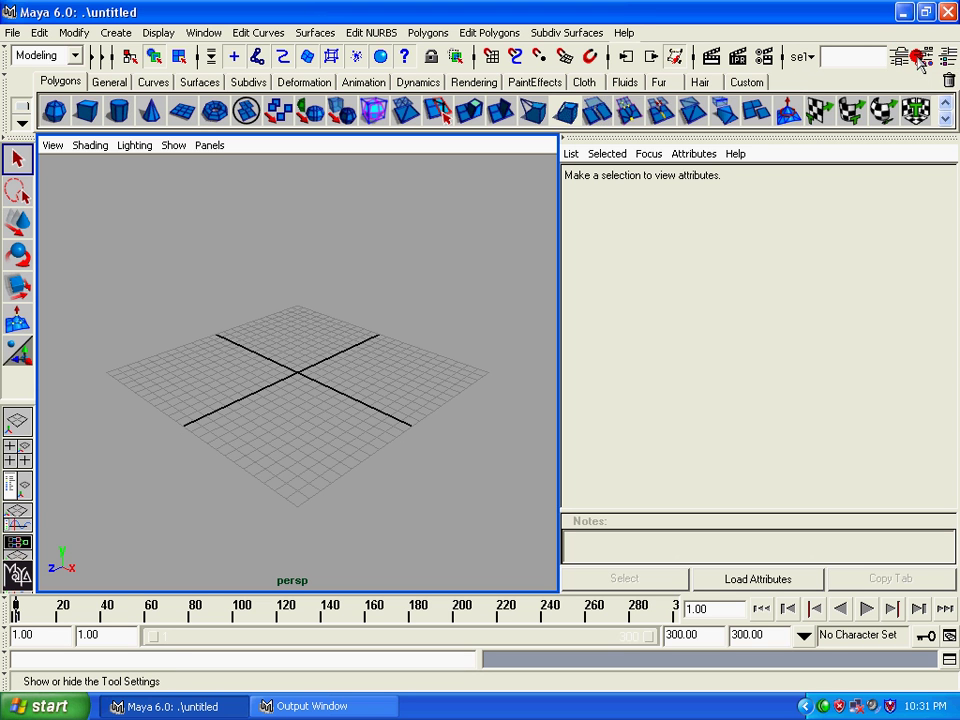
pyautogui.click(921, 60)
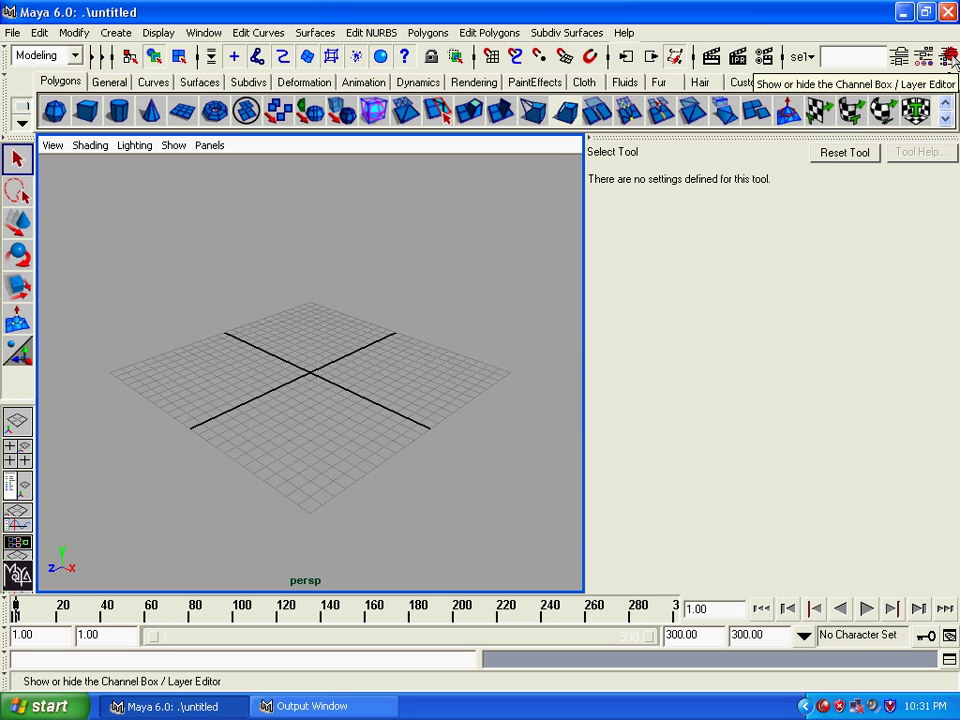
pyautogui.click(948, 56)
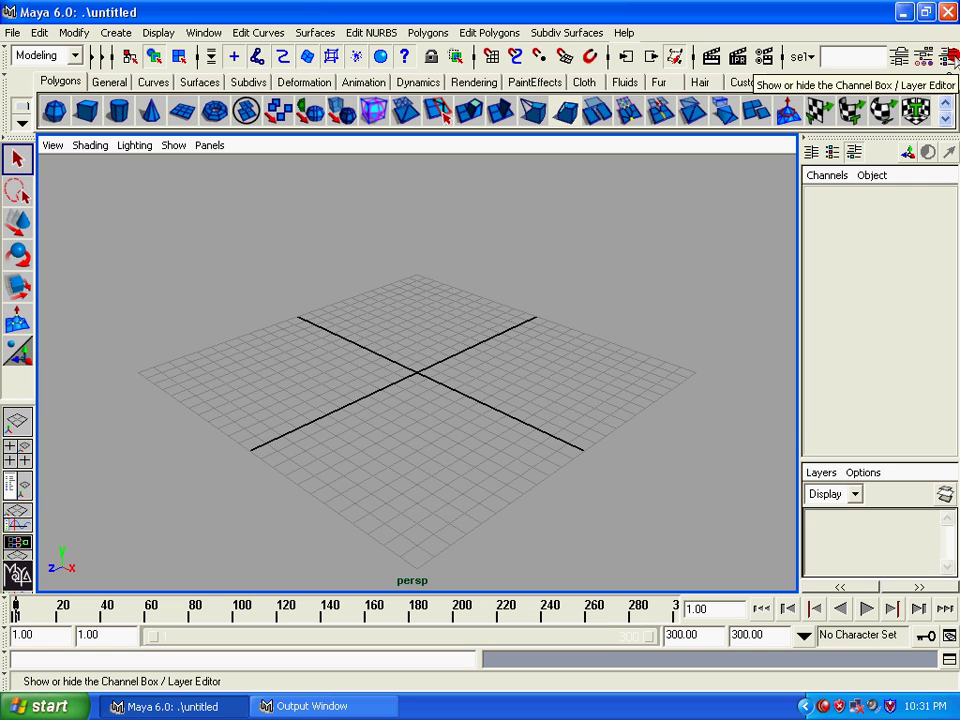
pyautogui.click(948, 56)
pyautogui.click(948, 56)
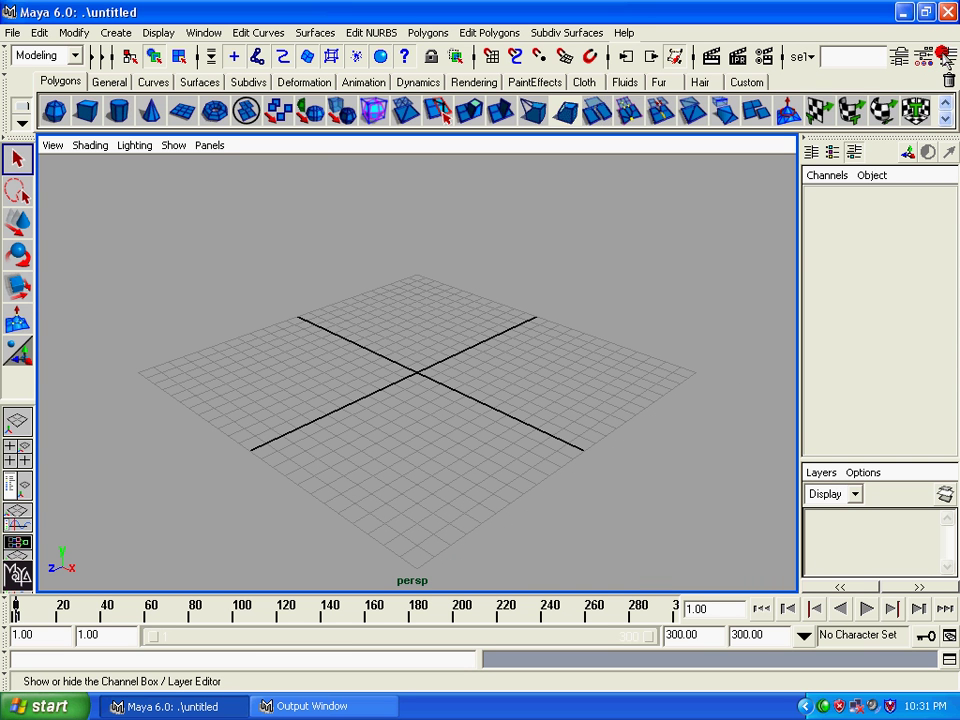
pyautogui.click(947, 57)
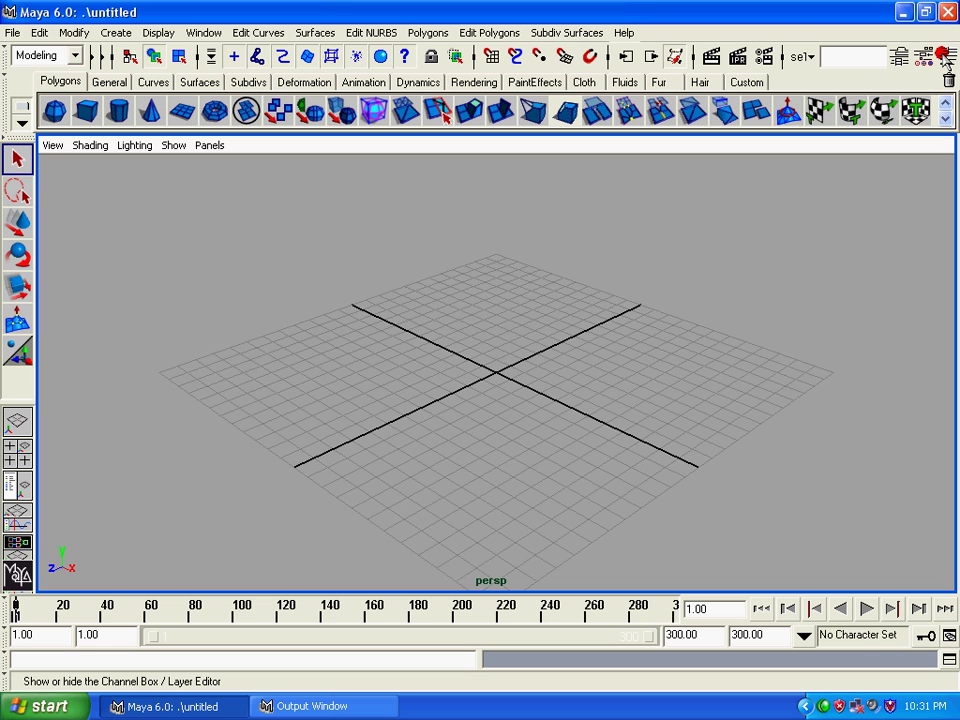
pyautogui.click(947, 57)
pyautogui.click(947, 57)
pyautogui.click(947, 57)
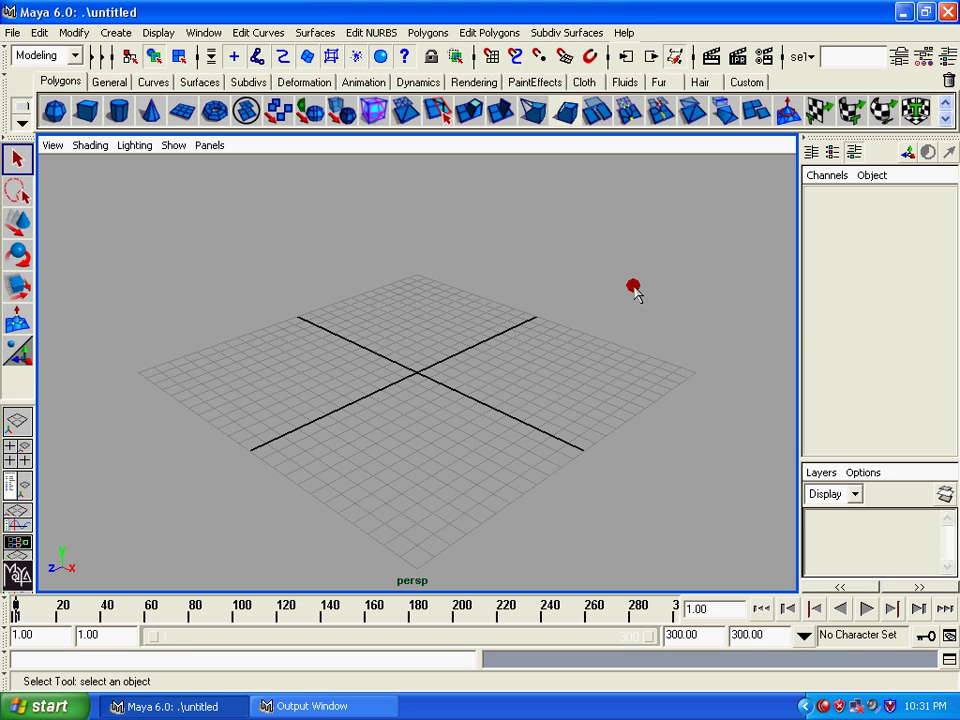
# Collapse the file, selection, snap, history, render and quick-select icon groups on the status line
pyautogui.click(93, 56)
pyautogui.click(92, 57)
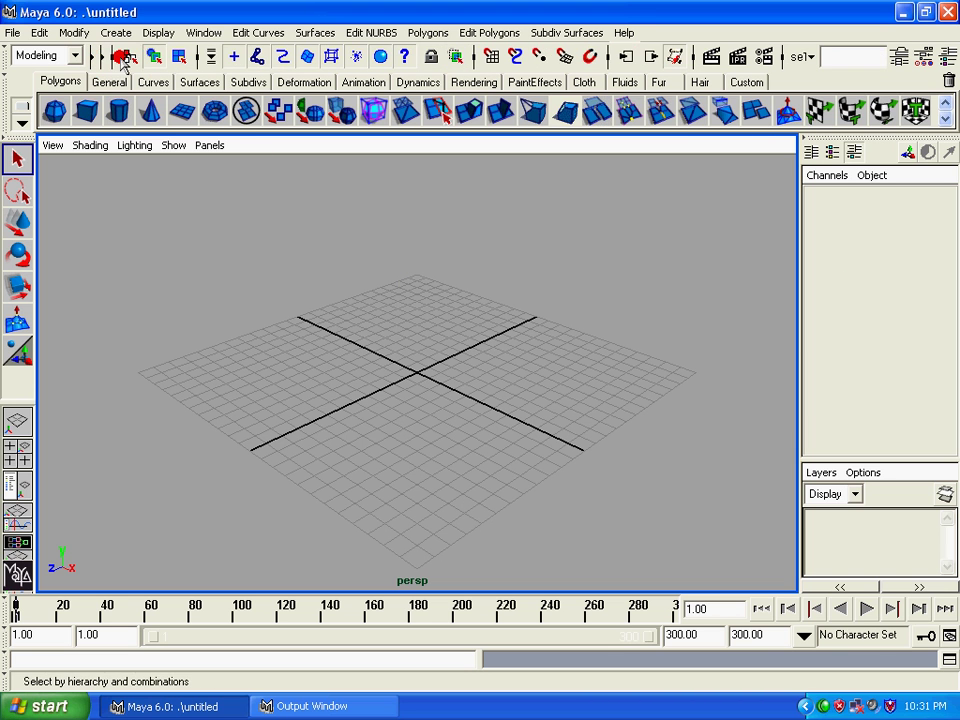
pyautogui.click(112, 56)
pyautogui.click(90, 52)
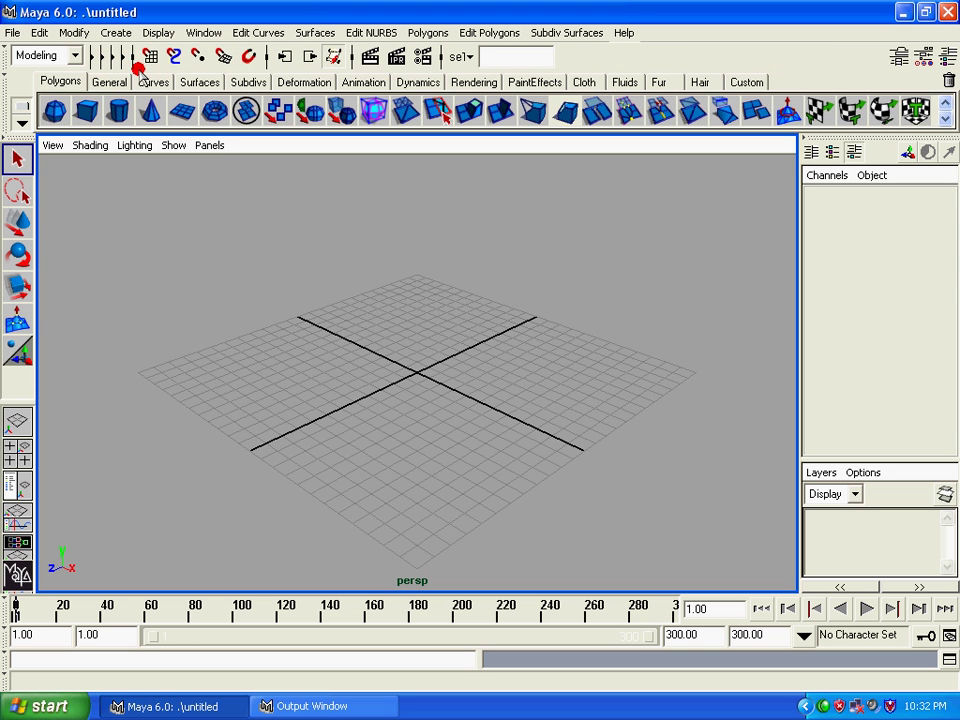
pyautogui.click(141, 56)
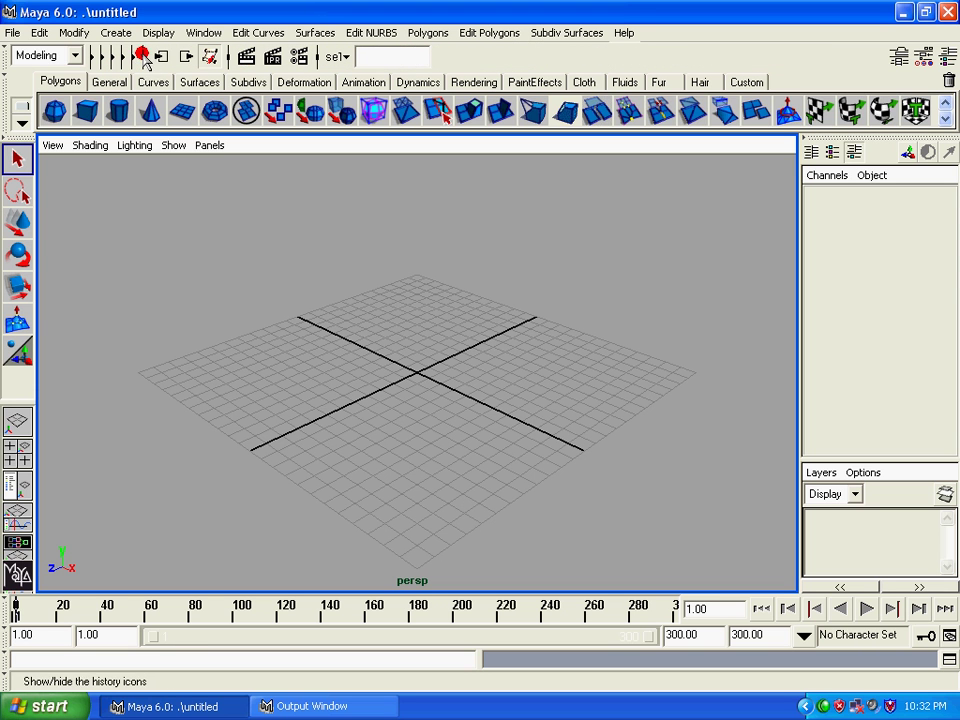
pyautogui.click(148, 56)
pyautogui.click(157, 58)
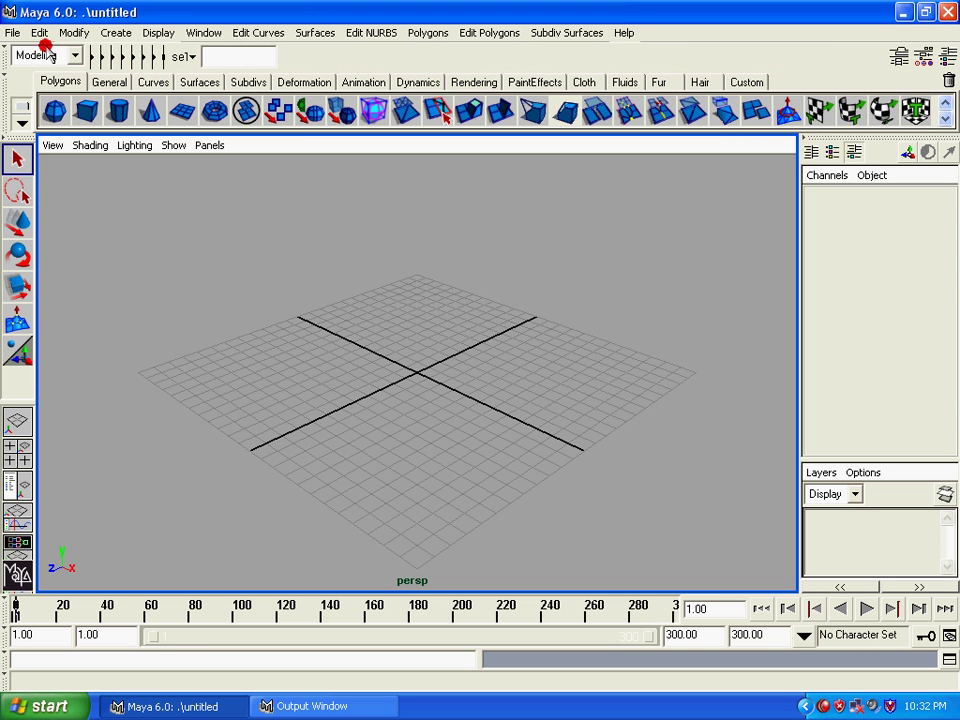
pyautogui.click(164, 57)
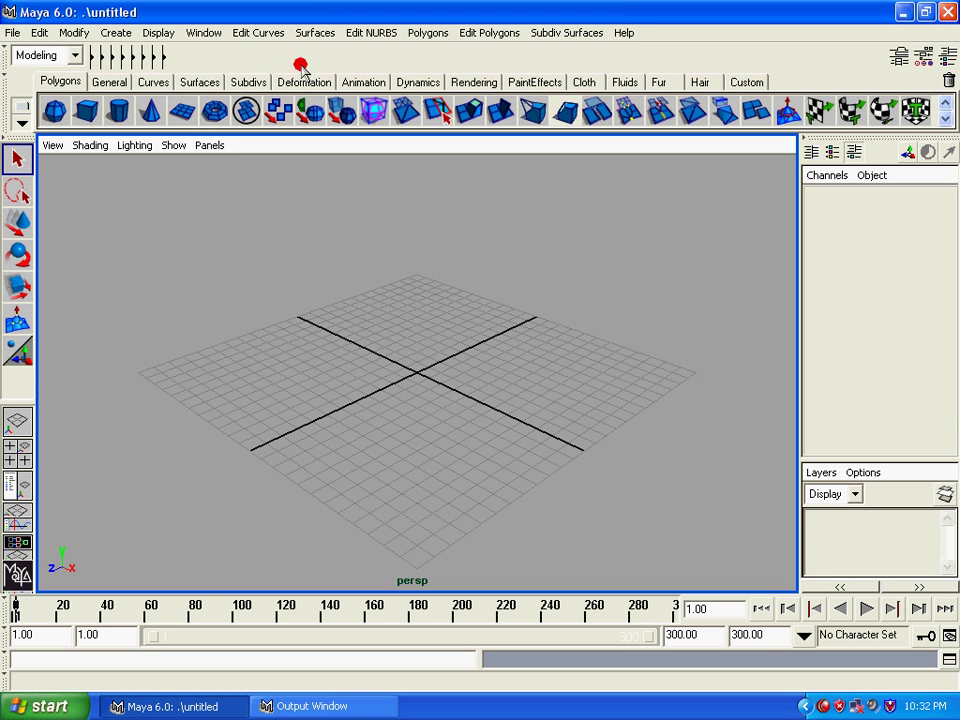
# Expand every collapsed status-line icon group again
pyautogui.click(158, 57)
pyautogui.click(148, 57)
pyautogui.click(139, 57)
pyautogui.click(131, 57)
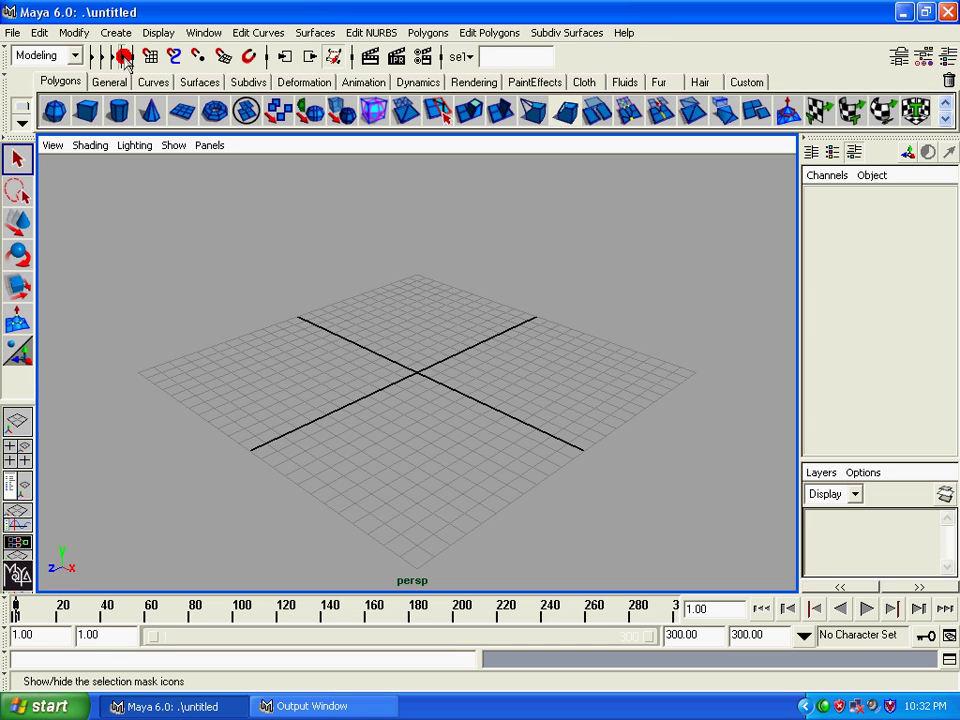
pyautogui.click(113, 57)
pyautogui.click(106, 57)
pyautogui.click(99, 57)
pyautogui.click(92, 57)
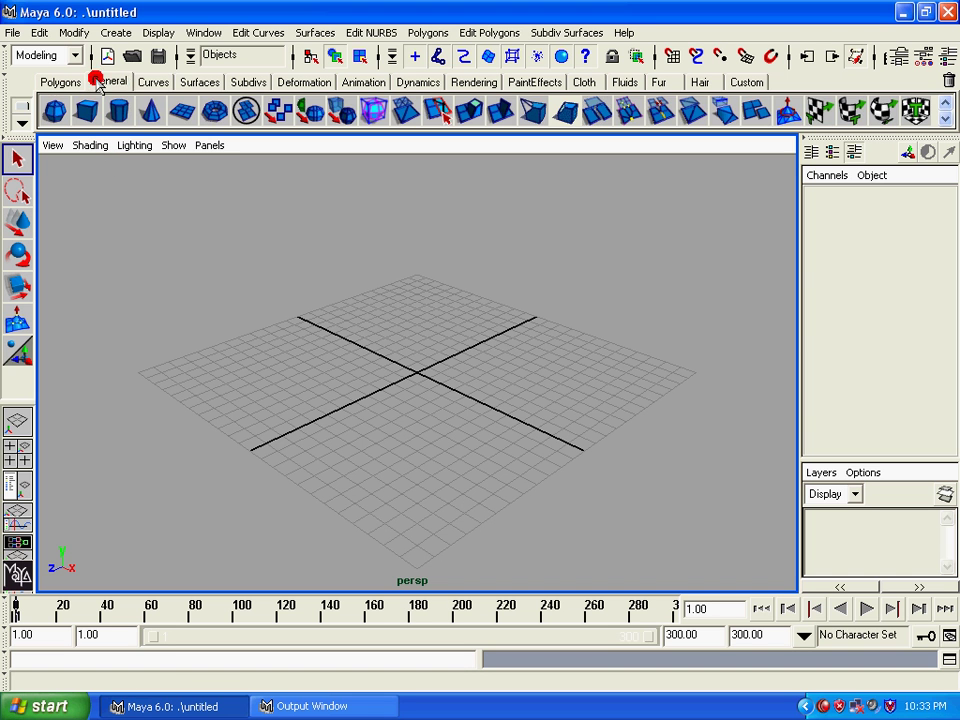
# Step through the shelf tabs until the Deformation shelf is showing
pyautogui.click(158, 82)
pyautogui.click(204, 82)
pyautogui.click(252, 82)
# Browse the Animation, Dynamics and General shelves
pyautogui.click(304, 82)
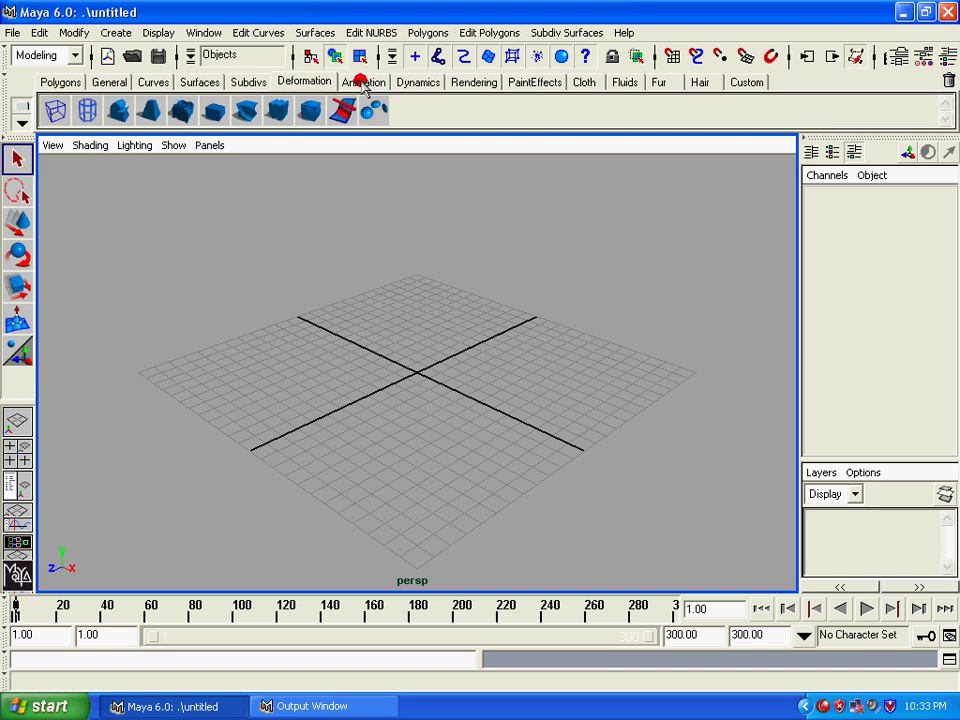
pyautogui.click(362, 82)
pyautogui.click(420, 82)
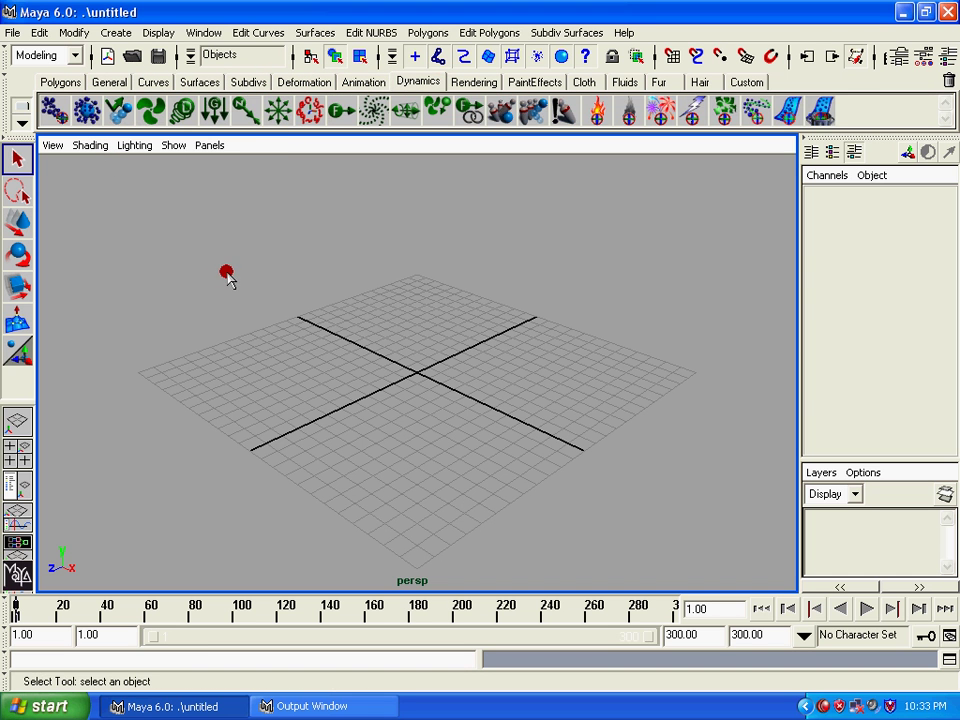
pyautogui.click(58, 82)
pyautogui.click(104, 82)
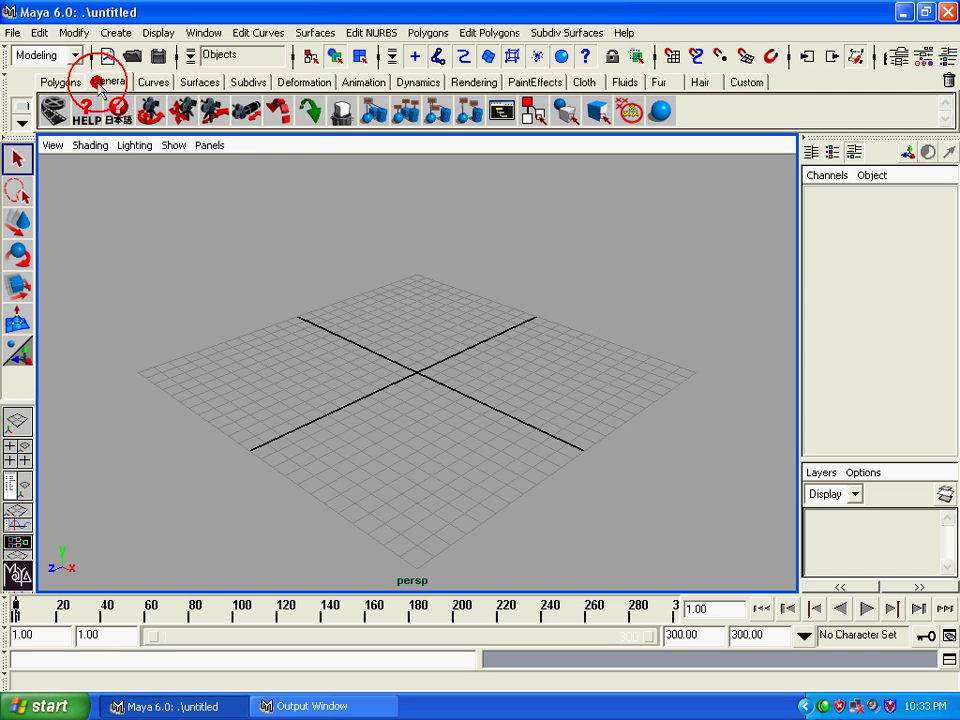
# View the Create > Polygon Primitives list, then close it without creating anything
pyautogui.click(127, 33)
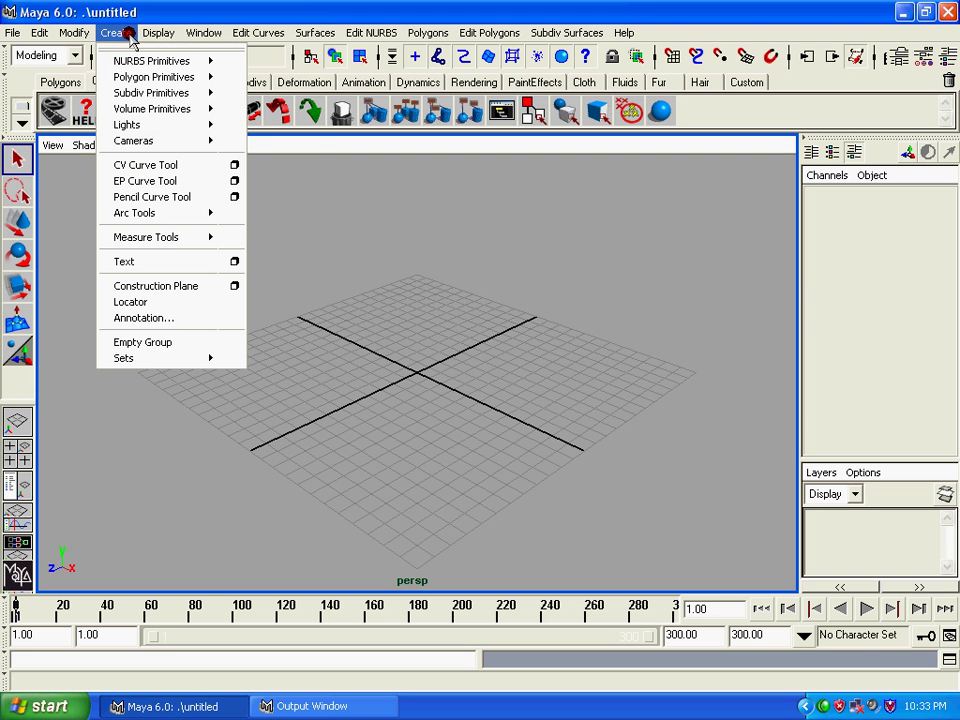
pyautogui.click(146, 72)
pyautogui.click(259, 78)
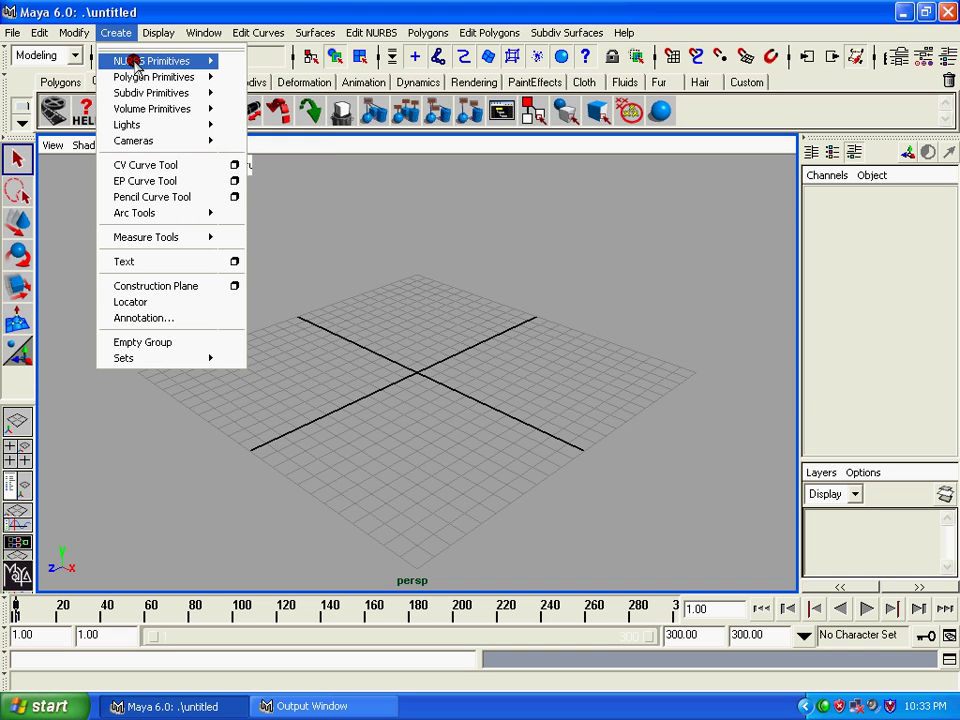
pyautogui.click(100, 30)
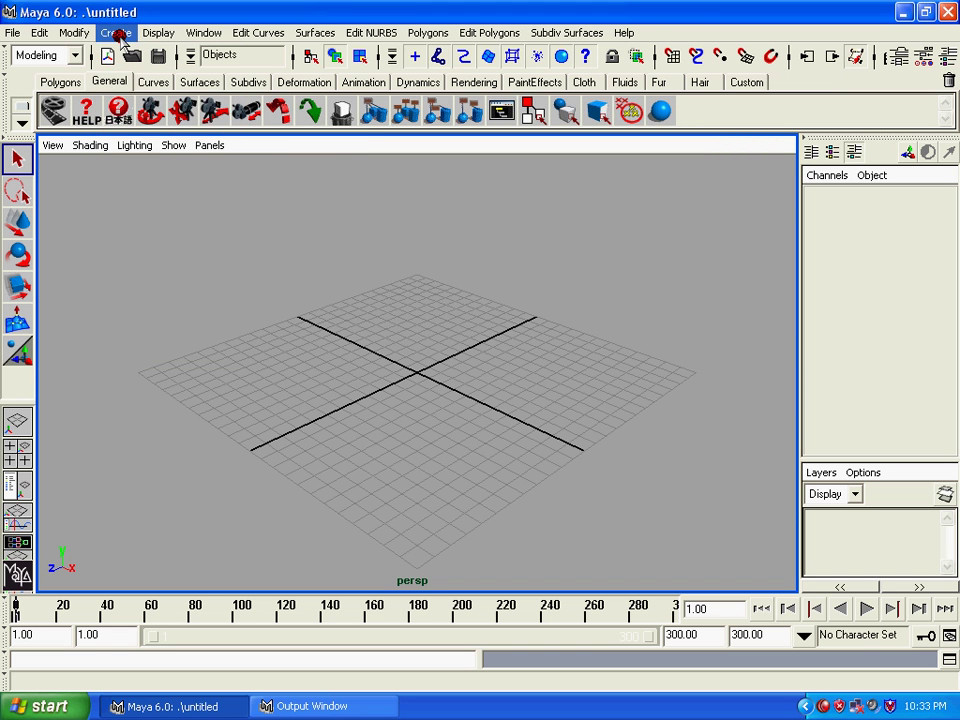
# Switch back to the Polygons shelf
pyautogui.click(66, 81)
pyautogui.click(108, 81)
pyautogui.click(70, 81)
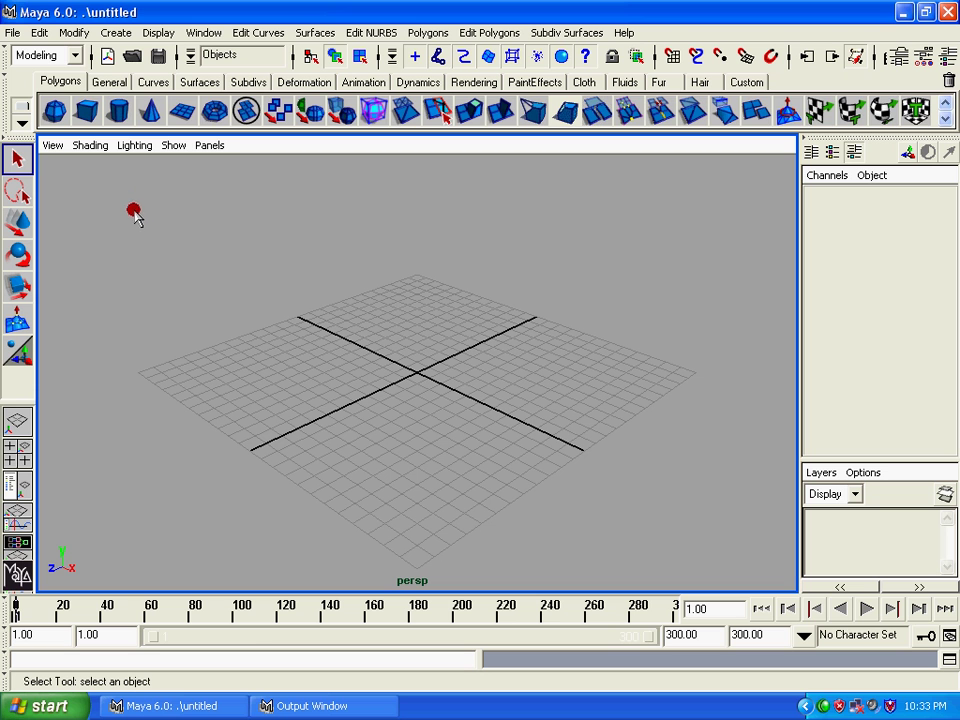
pyautogui.click(105, 82)
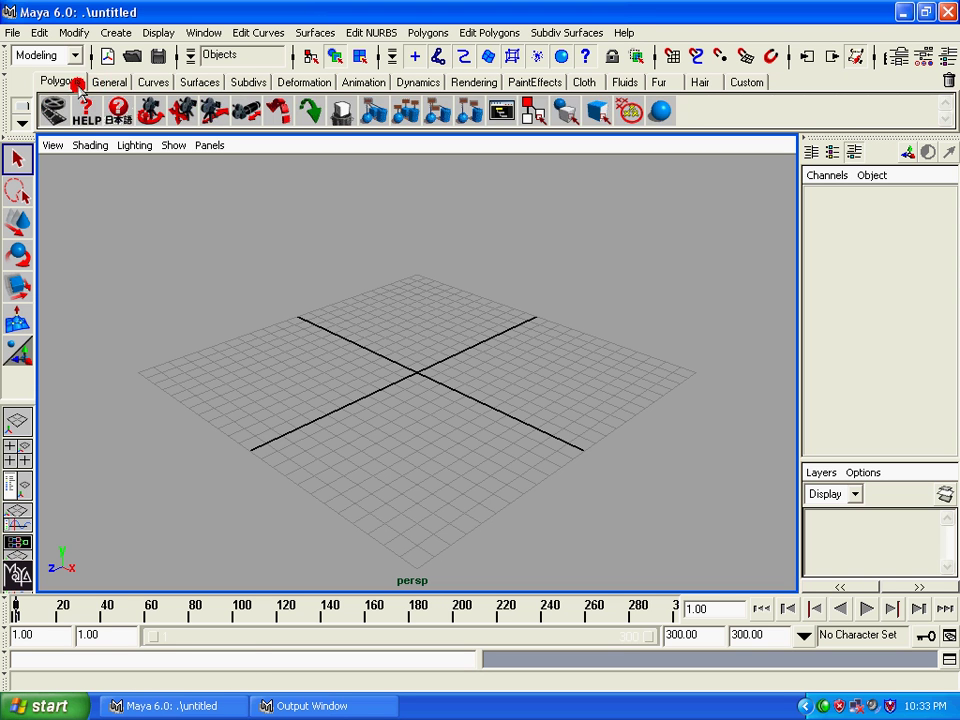
pyautogui.click(62, 81)
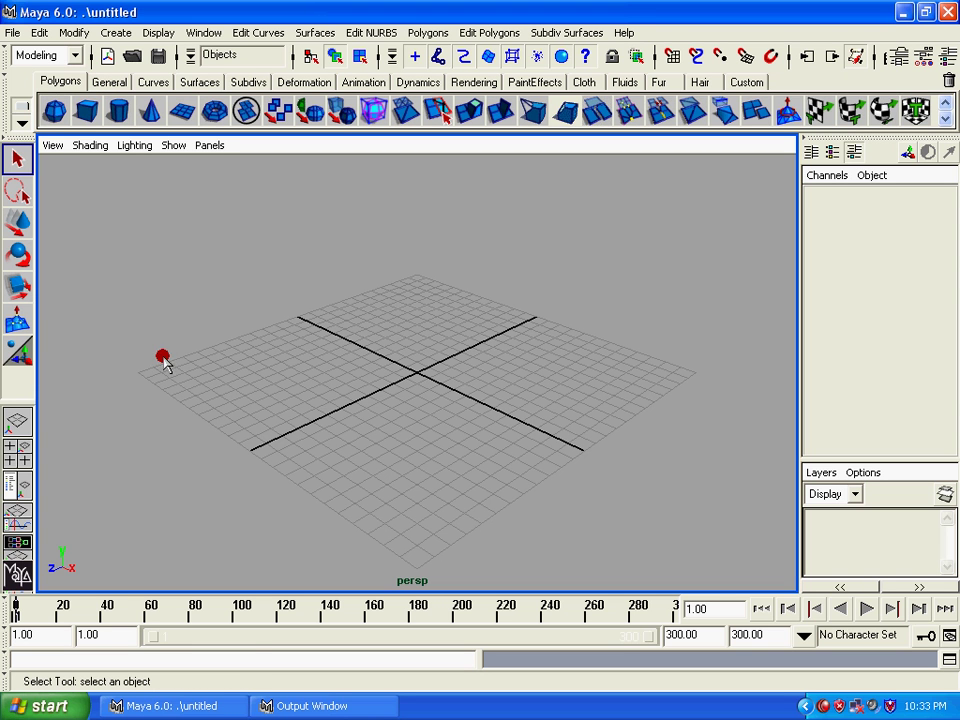
# Create a polygon sphere at the origin, then marquee-select it and delete it
pyautogui.click(56, 112)
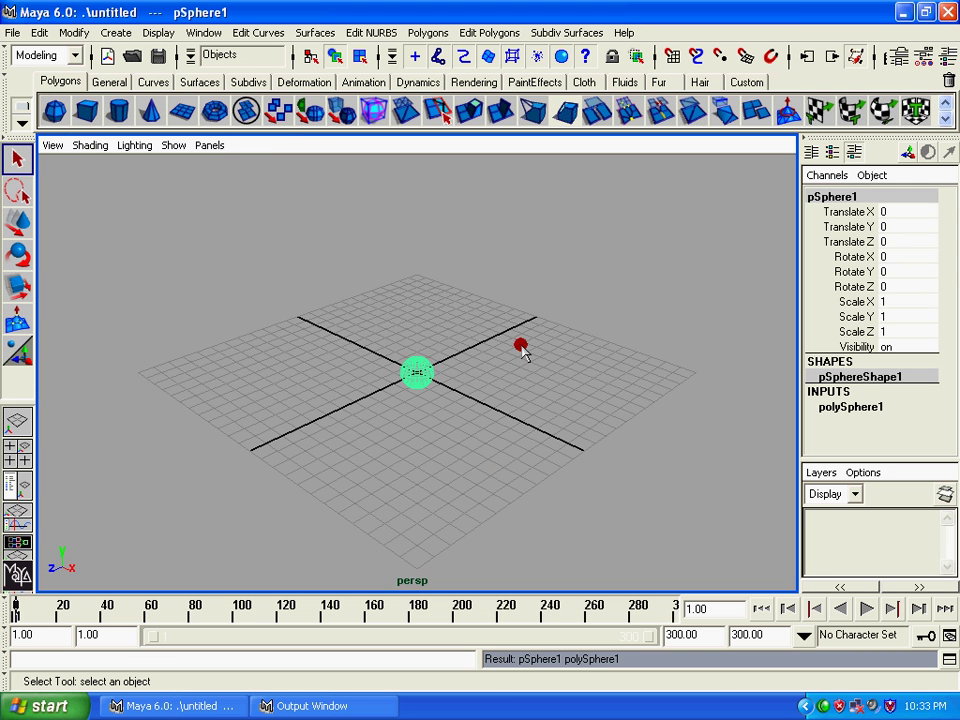
pyautogui.click(425, 420)
pyautogui.click(417, 372)
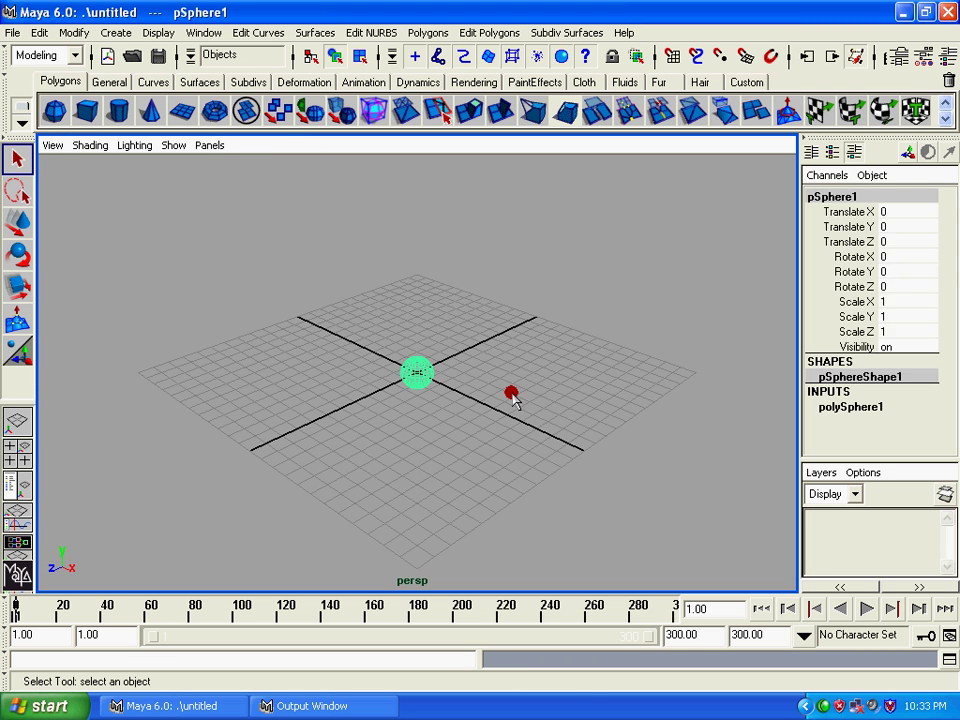
pyautogui.moveTo(512, 399); pyautogui.dragTo(277, 232)
pyautogui.moveTo(517, 444); pyautogui.dragTo(362, 300)
pyautogui.press('Delete')
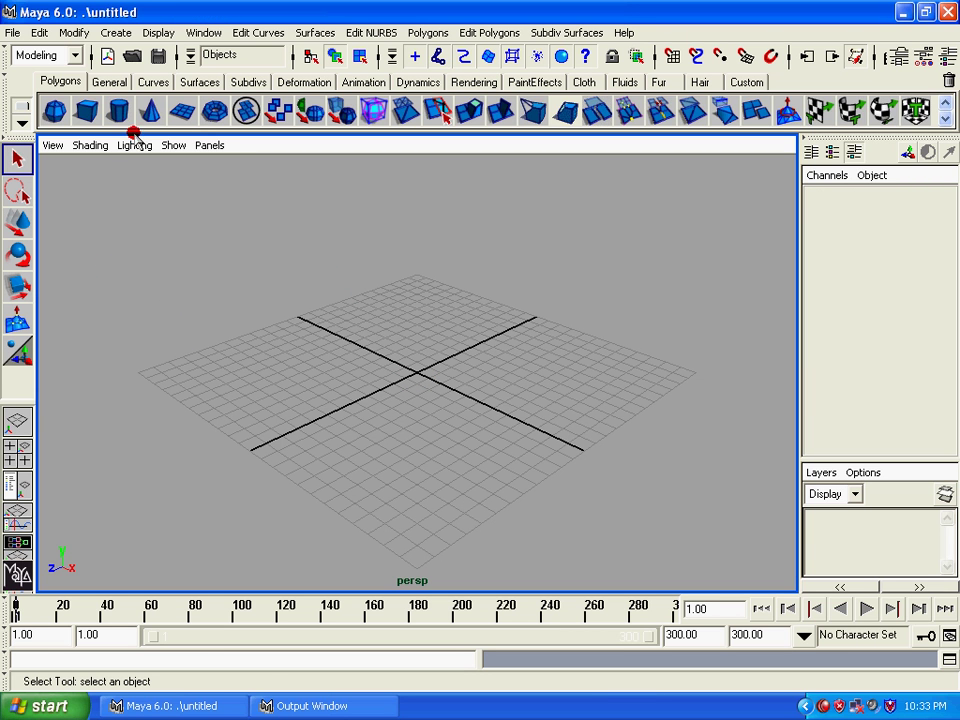
pyautogui.click(155, 81)
pyautogui.click(195, 81)
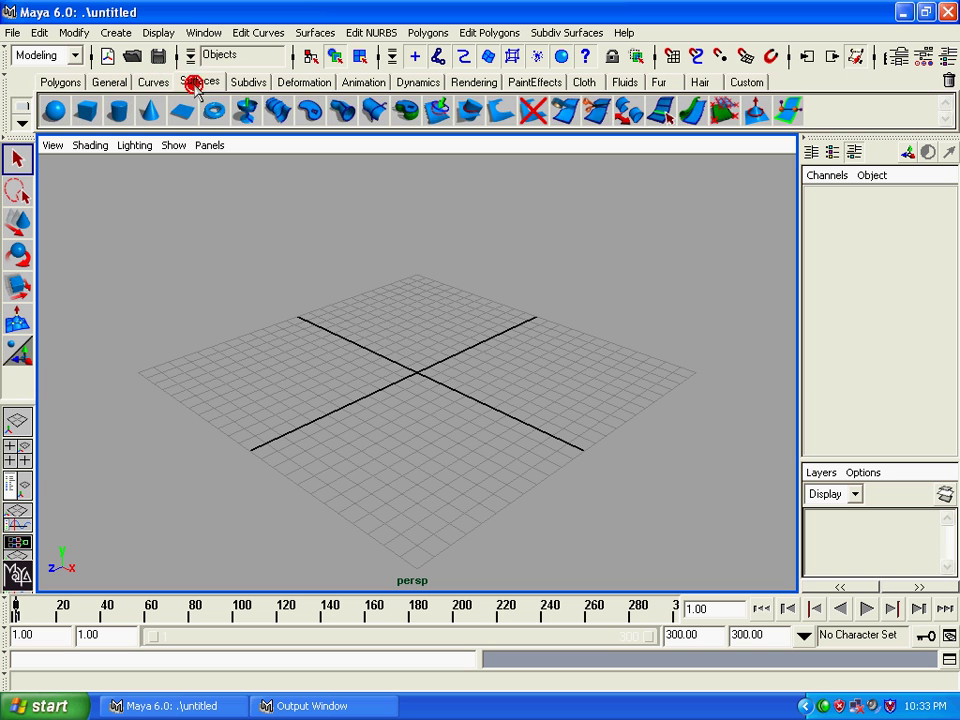
pyautogui.click(248, 82)
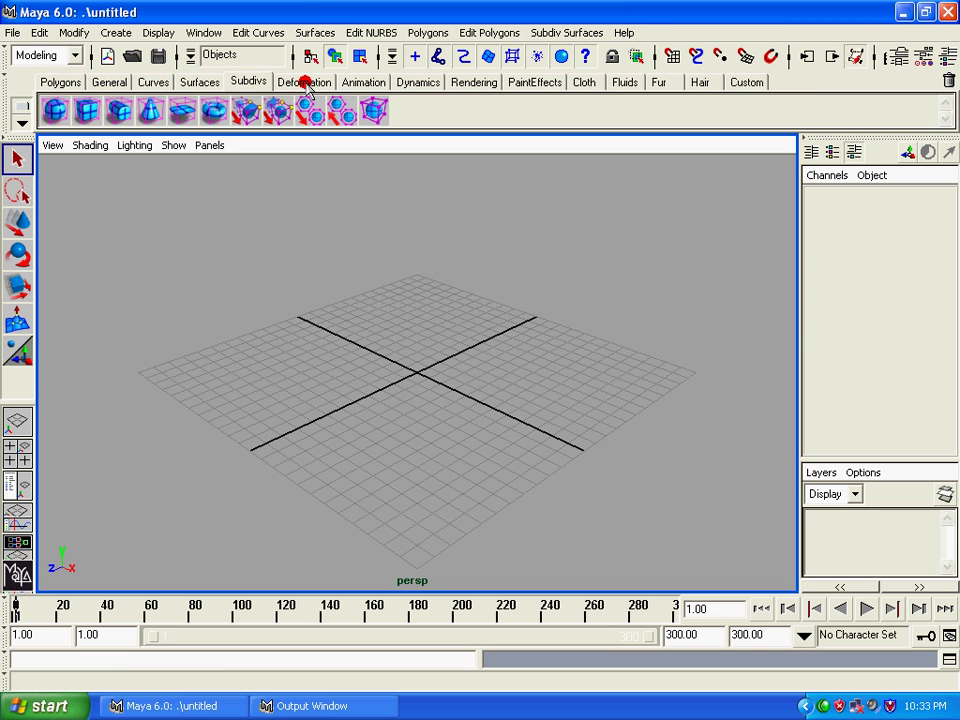
pyautogui.click(304, 82)
pyautogui.click(363, 82)
pyautogui.click(414, 82)
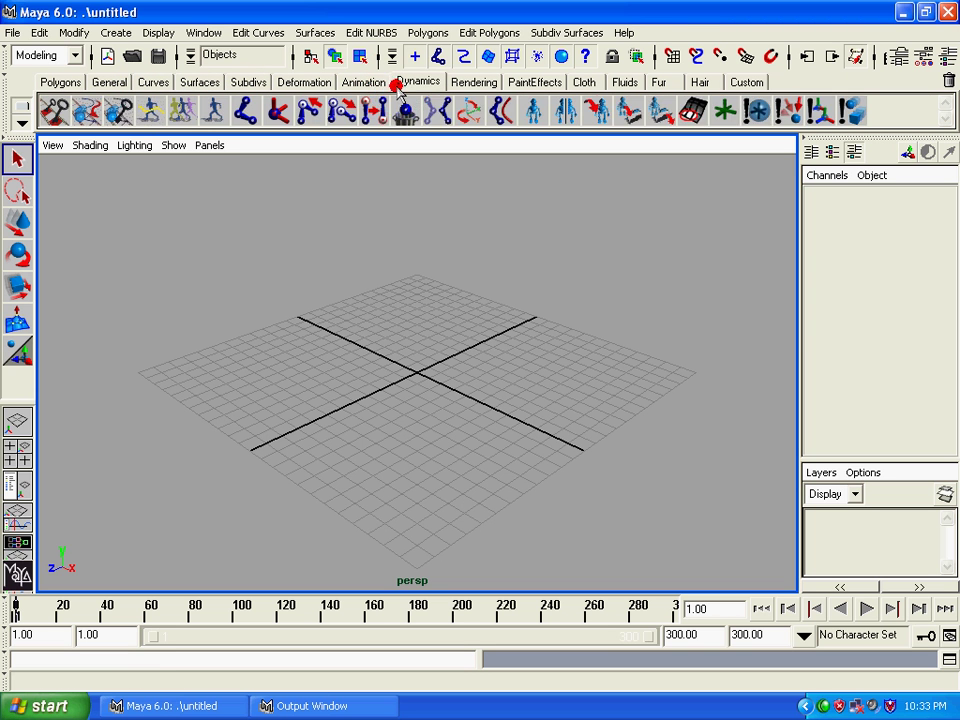
pyautogui.click(478, 82)
pyautogui.click(540, 81)
pyautogui.click(598, 82)
pyautogui.click(626, 82)
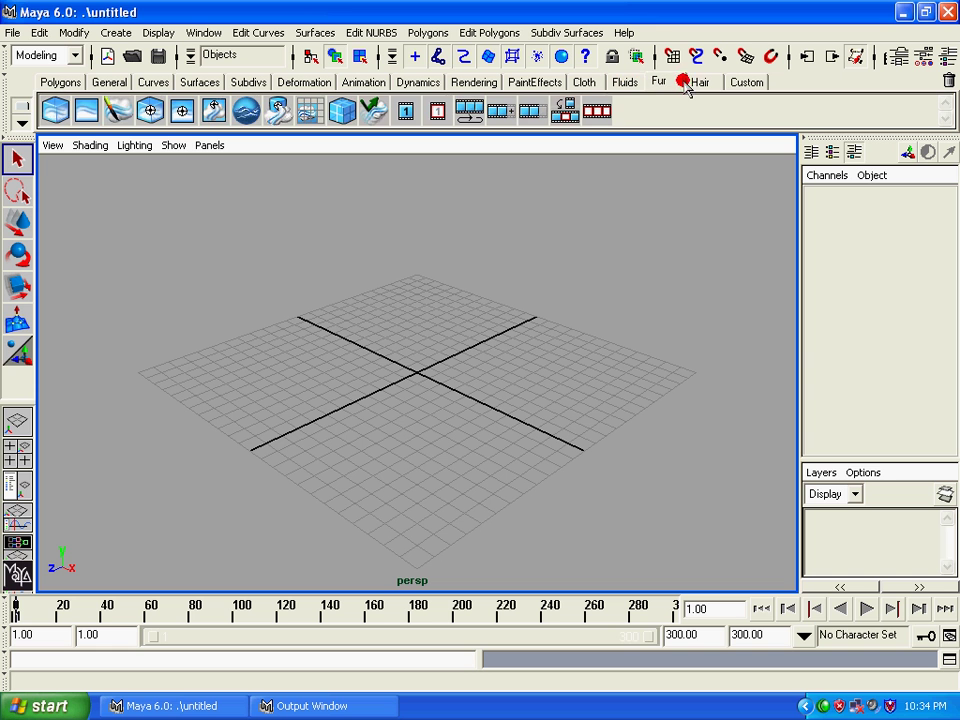
pyautogui.click(665, 82)
pyautogui.click(700, 82)
pyautogui.click(658, 83)
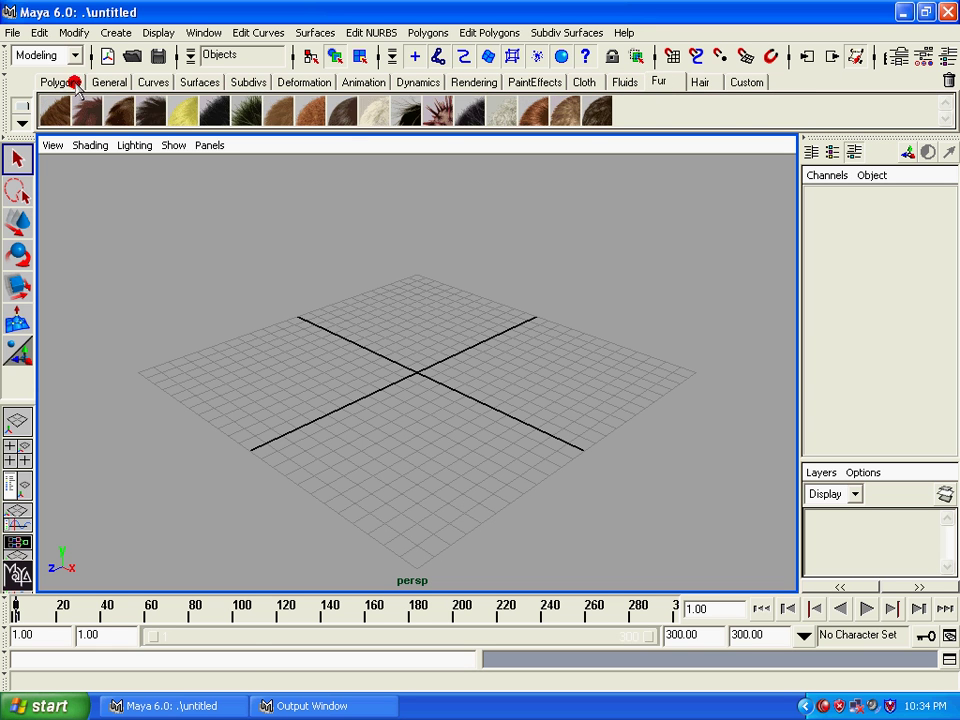
pyautogui.click(68, 82)
pyautogui.click(106, 82)
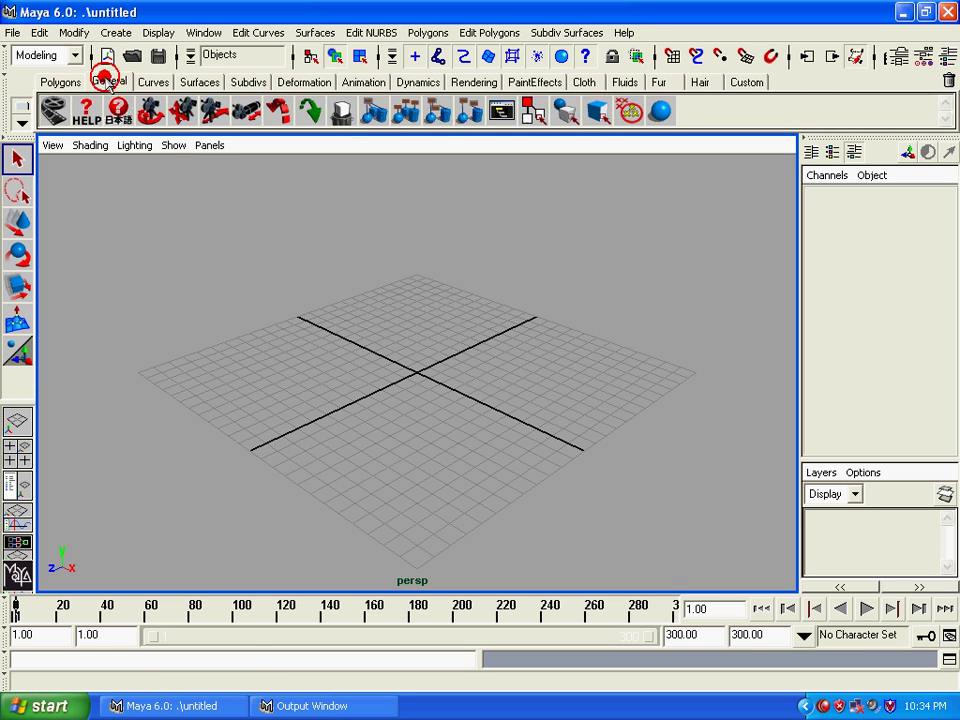
pyautogui.click(72, 83)
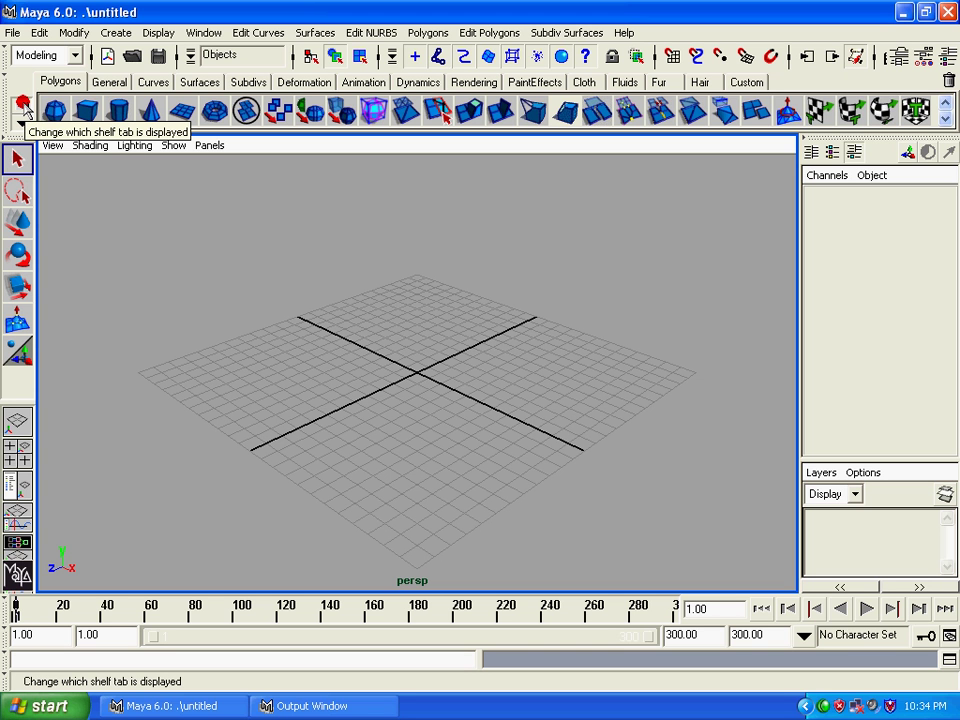
pyautogui.click(19, 113)
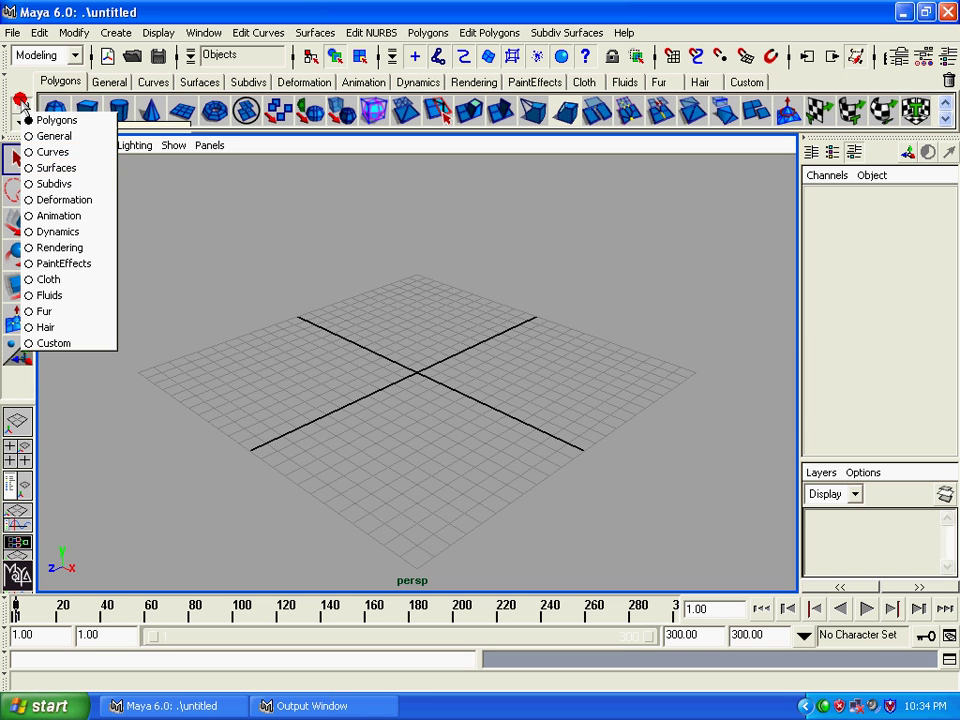
pyautogui.click(19, 112)
pyautogui.click(19, 104)
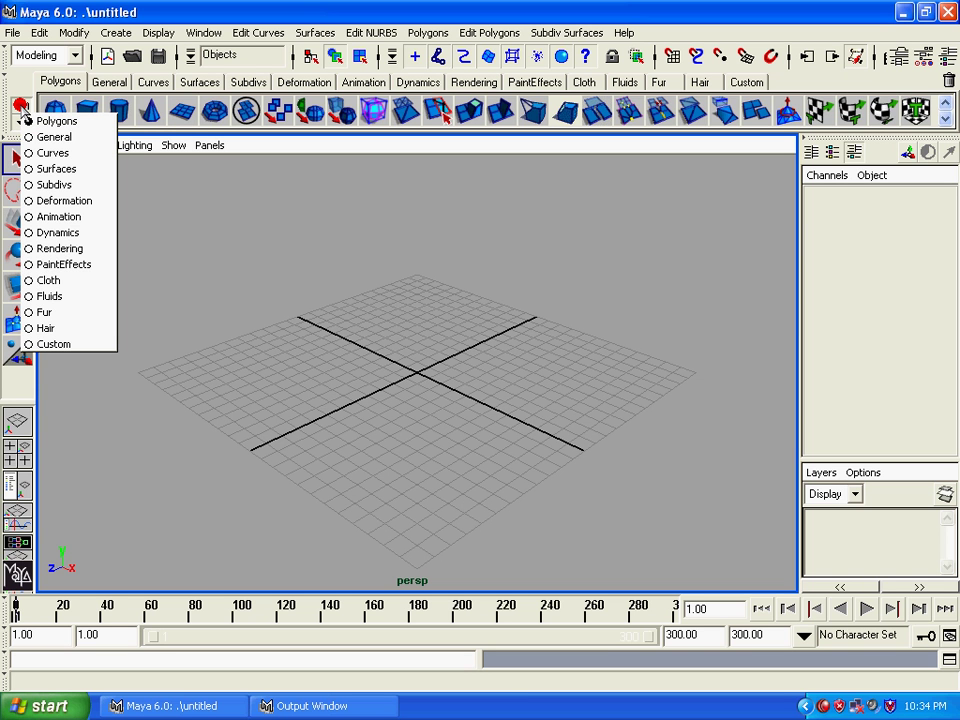
pyautogui.click(22, 117)
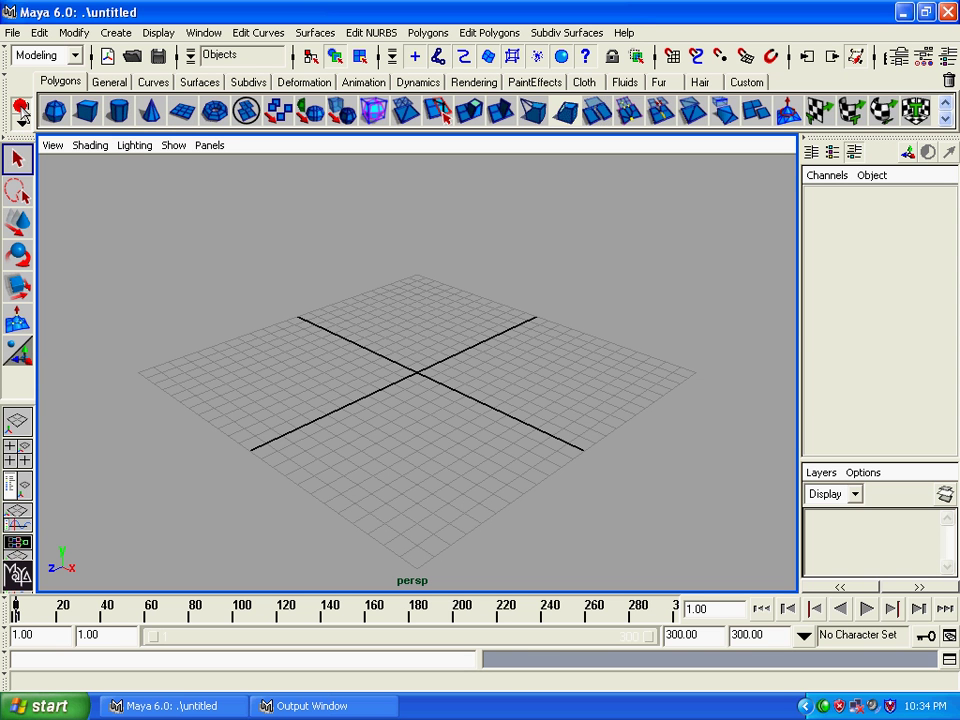
pyautogui.click(22, 112)
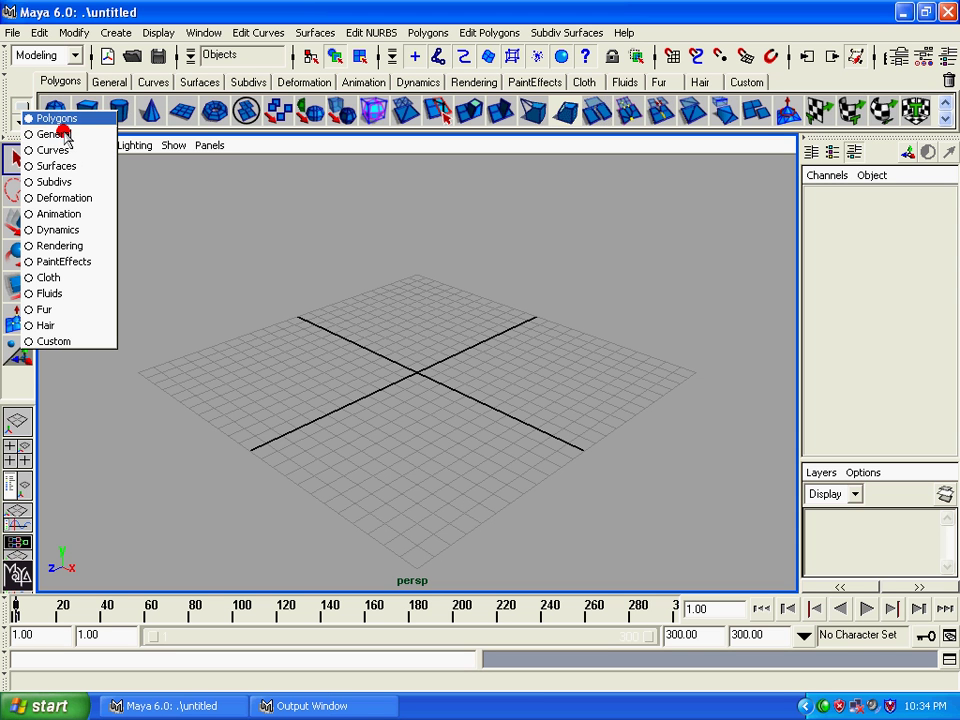
pyautogui.moveTo(25, 115)
pyautogui.mouseDown()
pyautogui.moveTo(64, 212)
pyautogui.moveTo(60, 306)
pyautogui.moveTo(60, 133)
pyautogui.moveTo(90, 276)
pyautogui.moveTo(84, 141)
pyautogui.mouseUp()
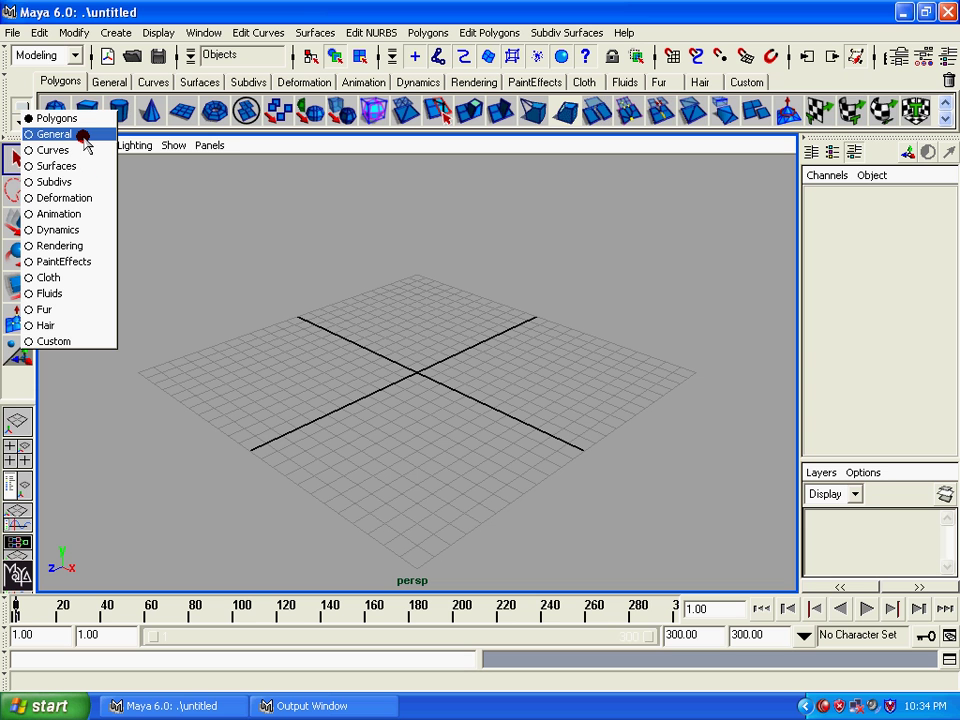
pyautogui.moveTo(84, 141)
pyautogui.mouseDown()
pyautogui.moveTo(77, 159)
pyautogui.moveTo(78, 143)
pyautogui.mouseUp()
pyautogui.moveTo(78, 143); pyautogui.dragTo(76, 143)
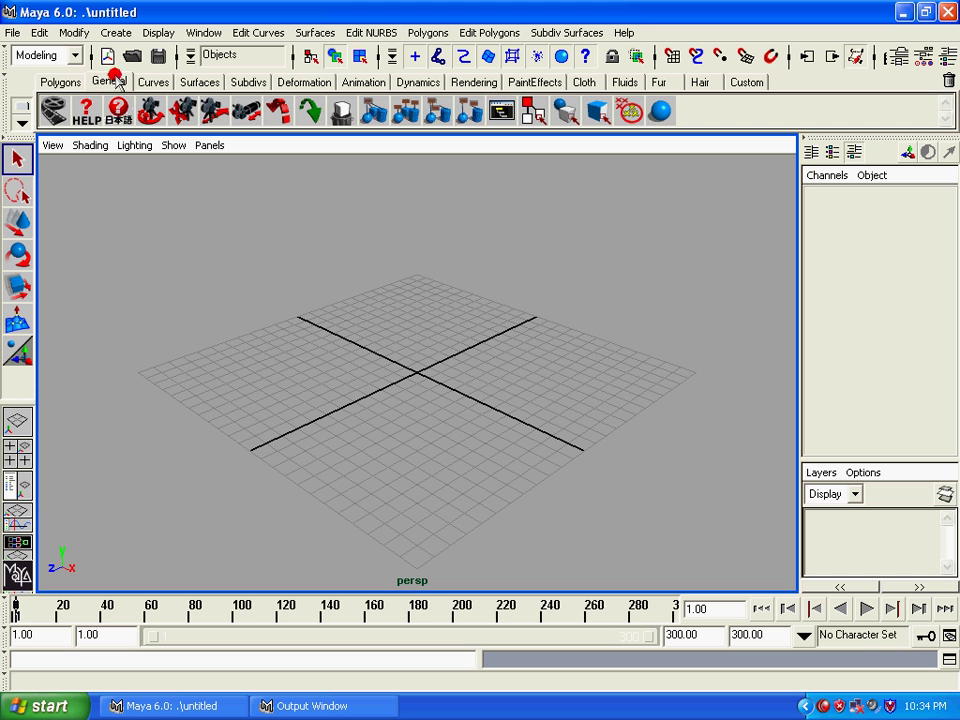
pyautogui.click(62, 81)
pyautogui.click(145, 82)
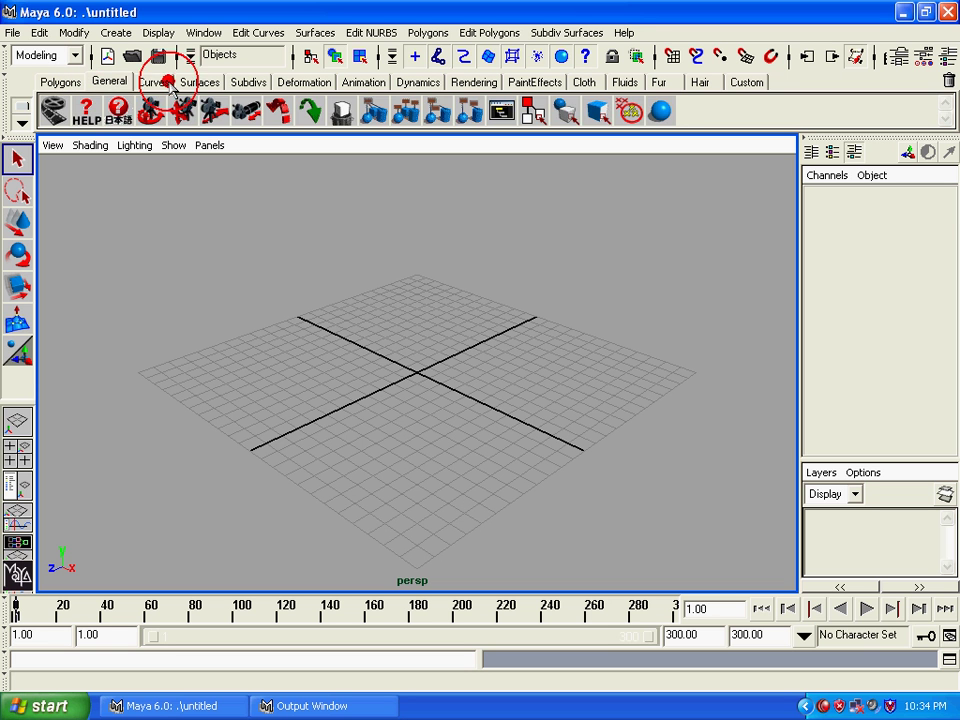
pyautogui.click(189, 81)
pyautogui.click(255, 81)
pyautogui.click(311, 83)
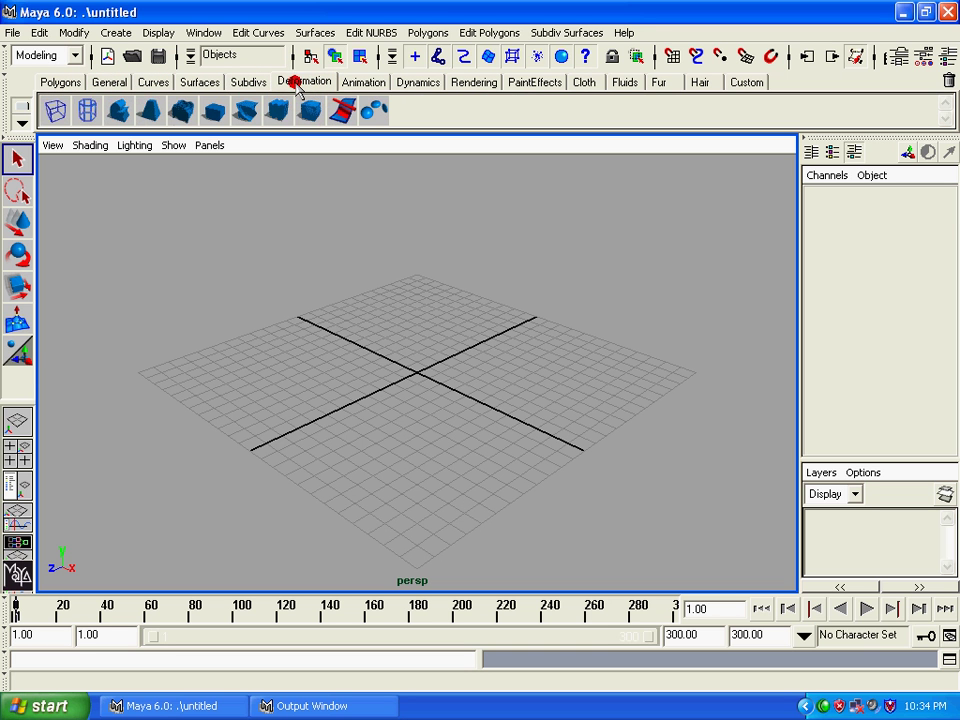
pyautogui.click(21, 106)
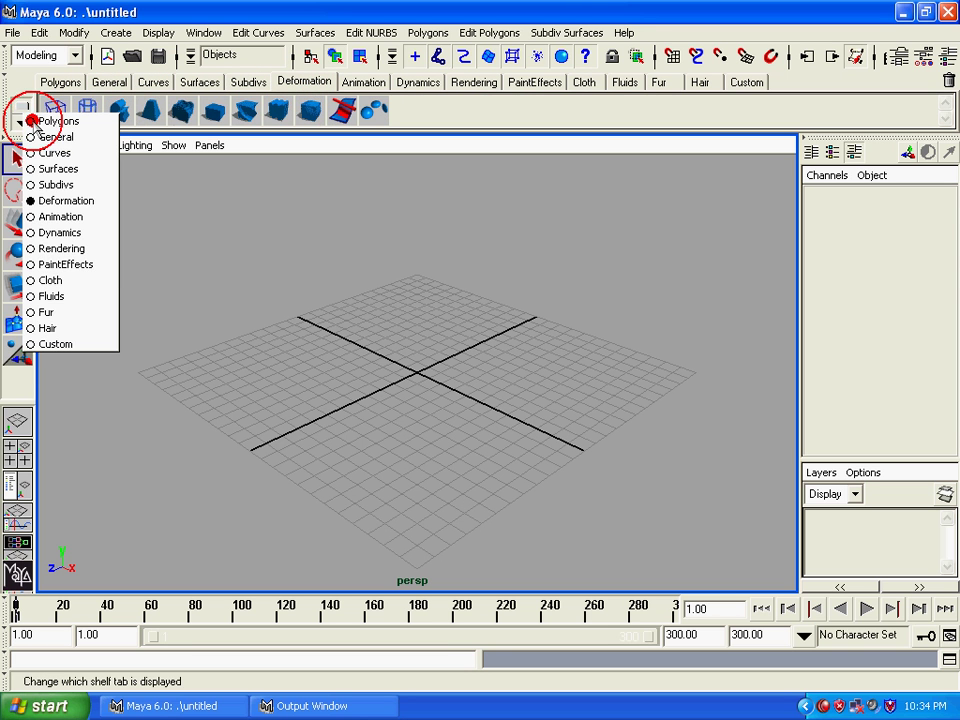
pyautogui.click(45, 120)
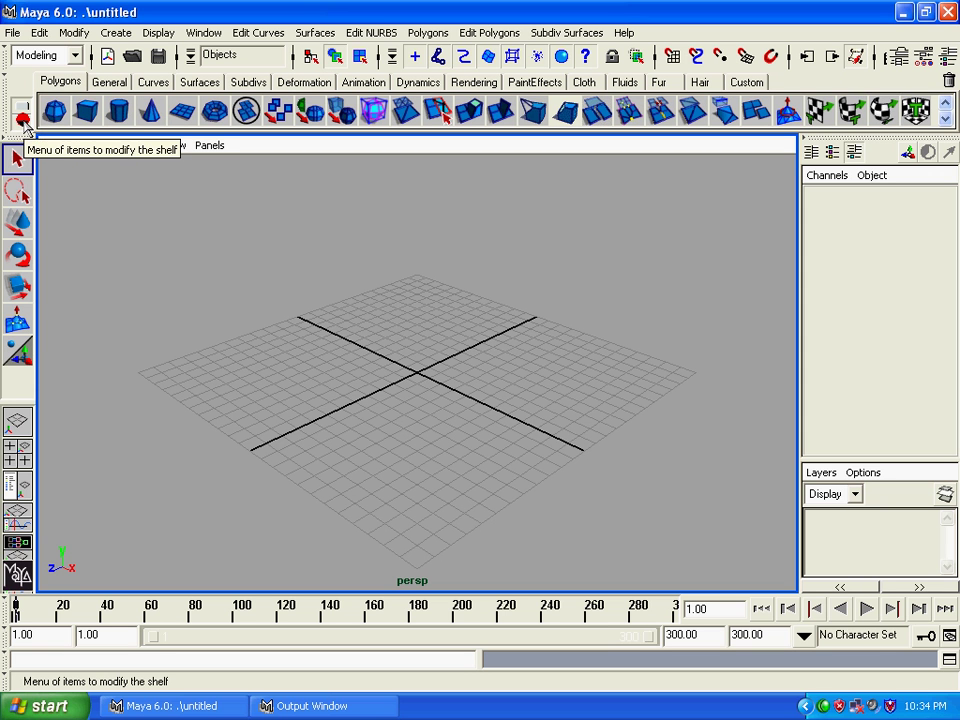
# Open the Shelf Editor from the shelf menu arrow, showing the Polygons shelf contents
pyautogui.click(22, 122)
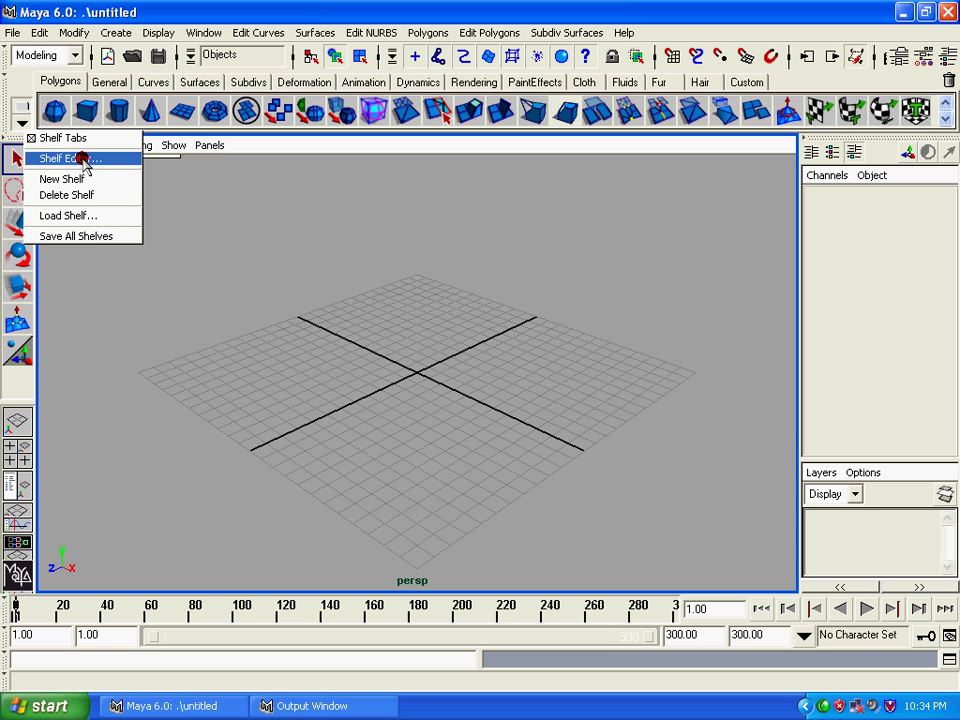
pyautogui.click(18, 118)
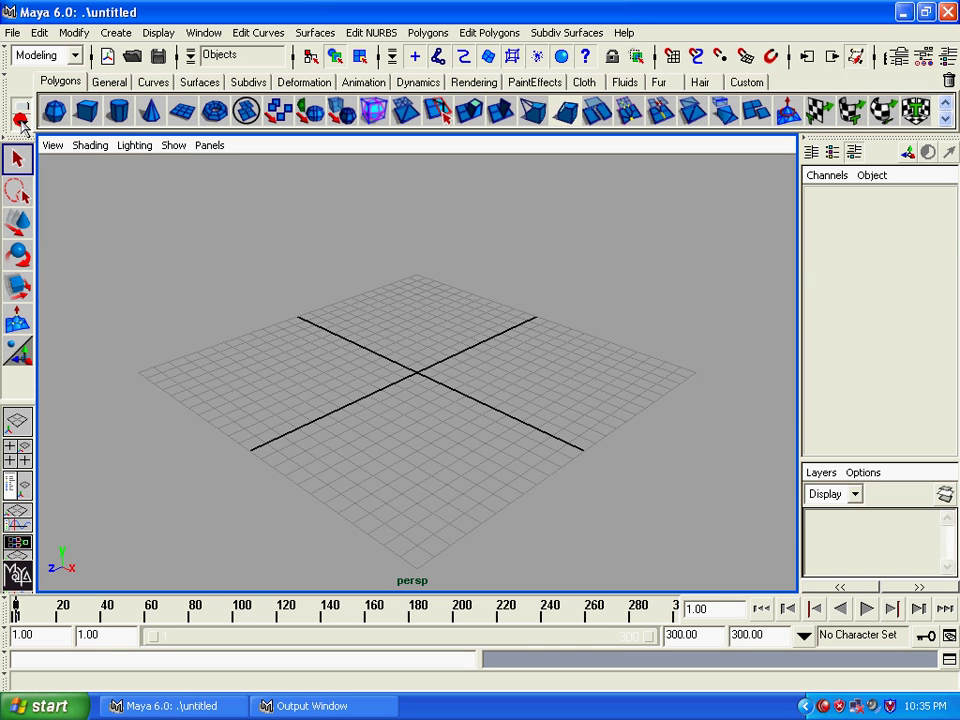
pyautogui.click(18, 118)
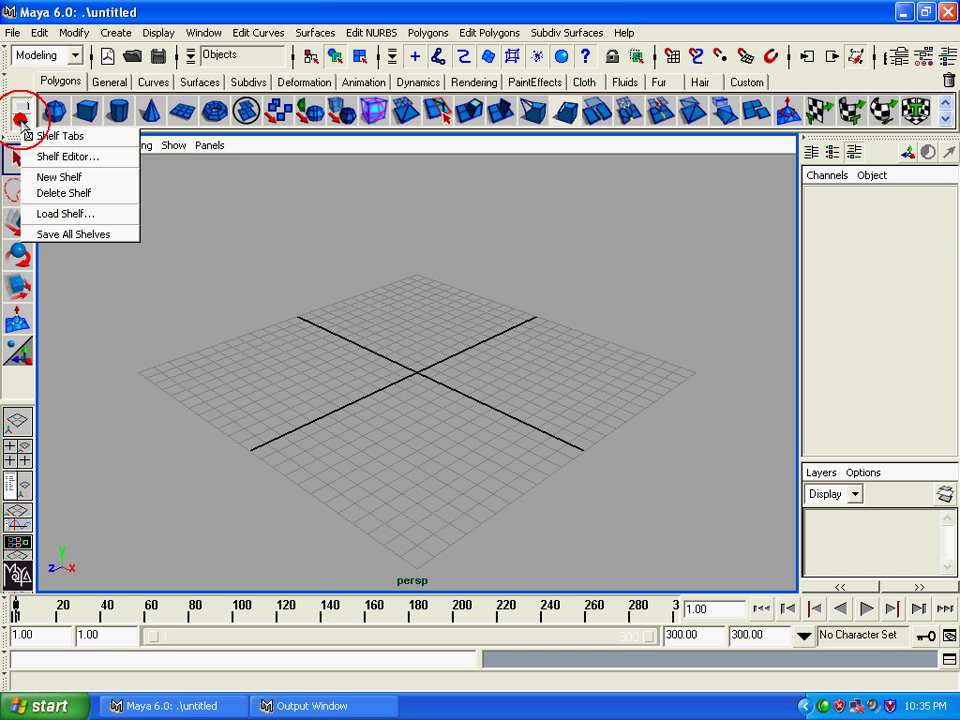
pyautogui.click(82, 158)
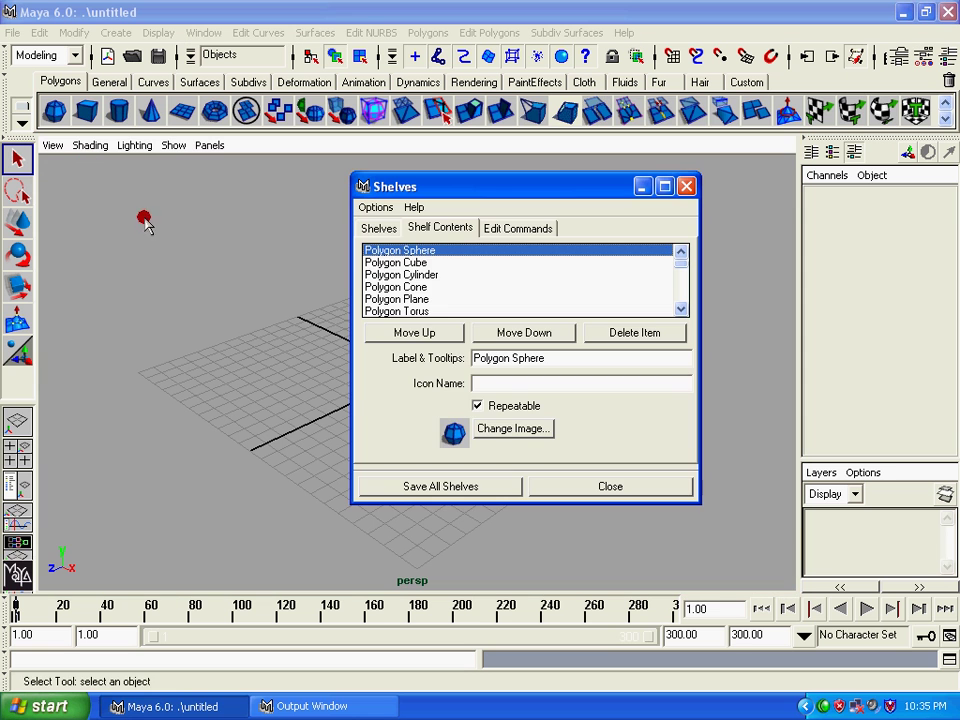
# Switch the editor to the Shelves list and look at the General, Curves and Surfaces shelves
pyautogui.click(379, 230)
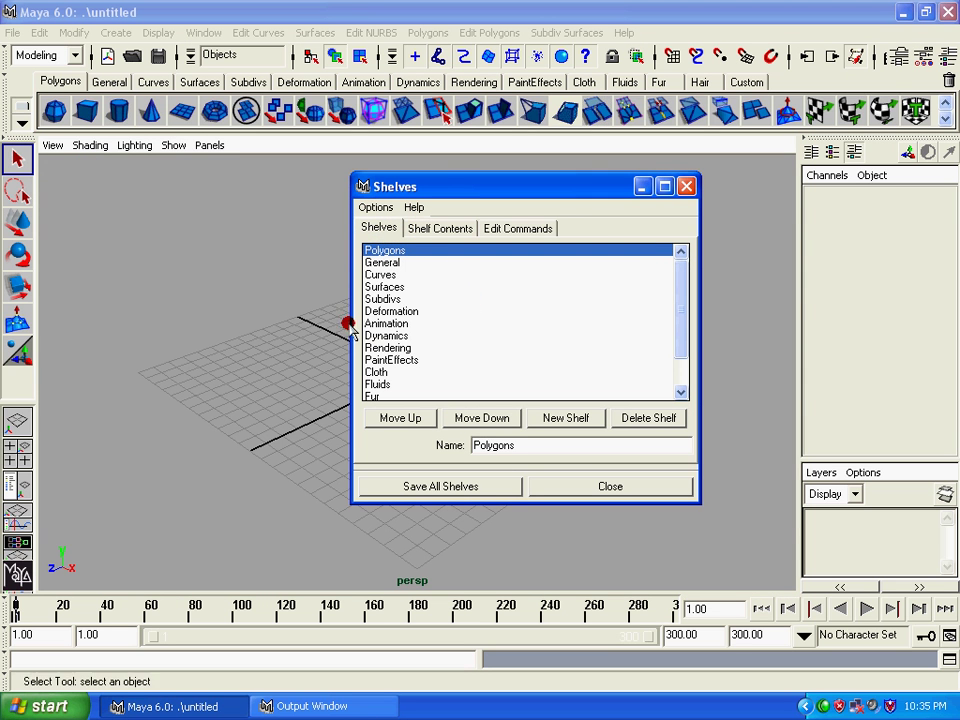
pyautogui.click(118, 84)
pyautogui.click(148, 84)
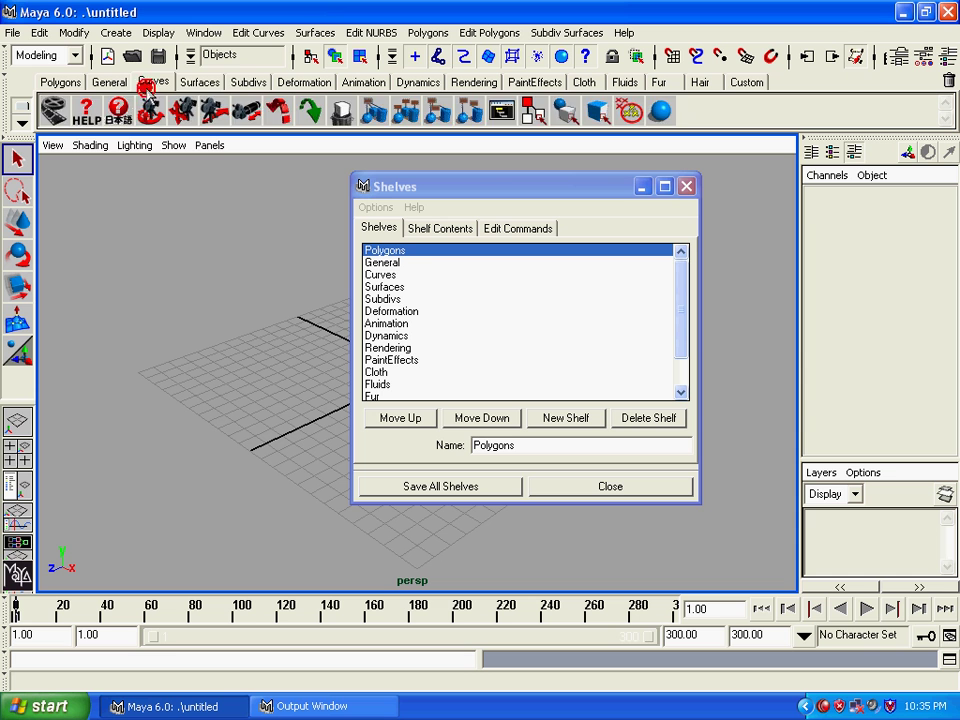
pyautogui.click(205, 84)
pyautogui.click(62, 82)
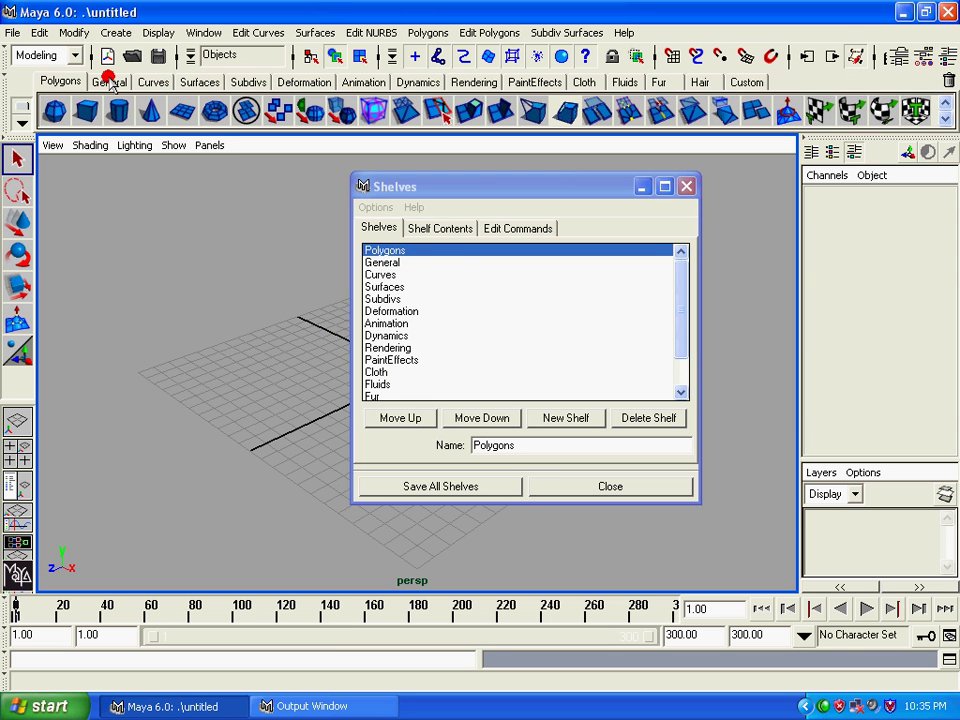
# Move General up and Polygons down so the order starts General, Curves, Polygons
pyautogui.click(395, 263)
pyautogui.click(408, 419)
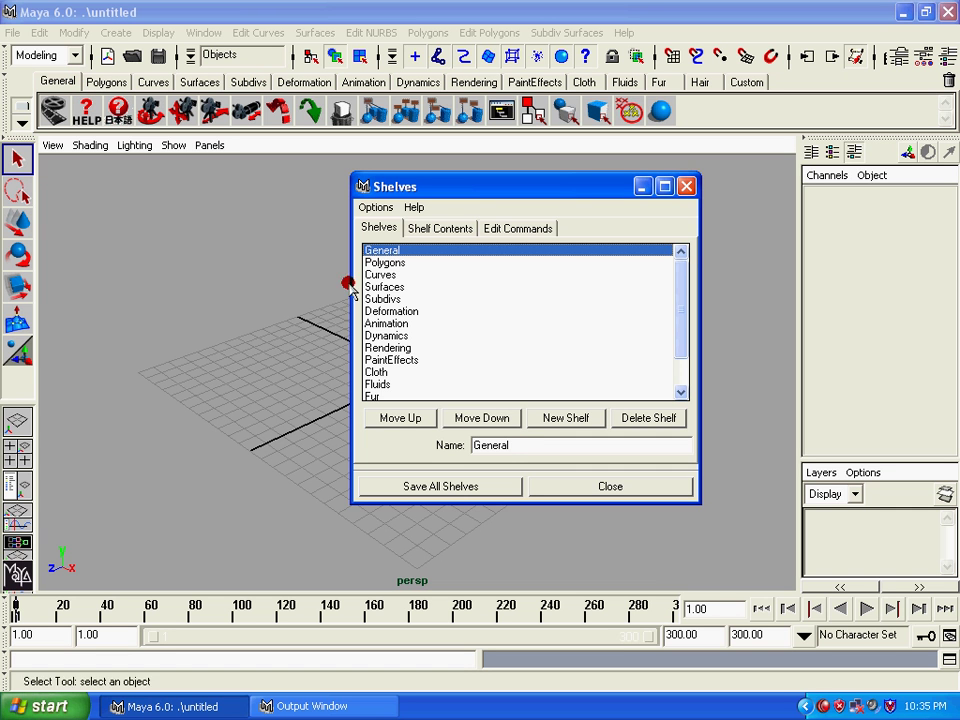
pyautogui.click(380, 262)
pyautogui.click(459, 420)
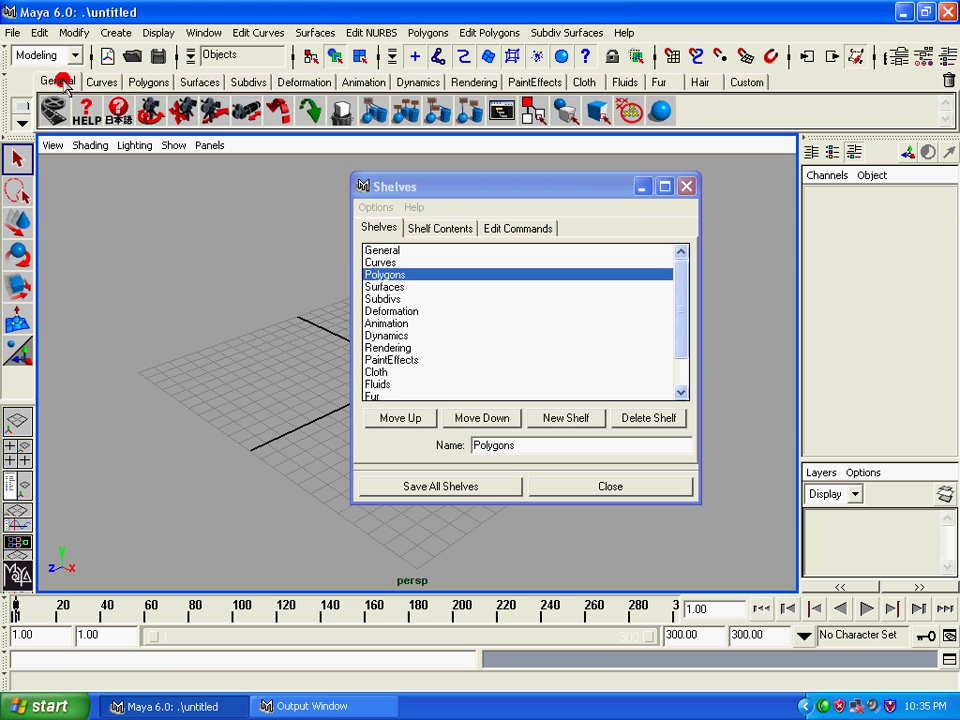
# Check the new General, Curves, Polygons tab order and close the Shelves editor
pyautogui.click(101, 81)
pyautogui.click(143, 80)
pyautogui.click(207, 81)
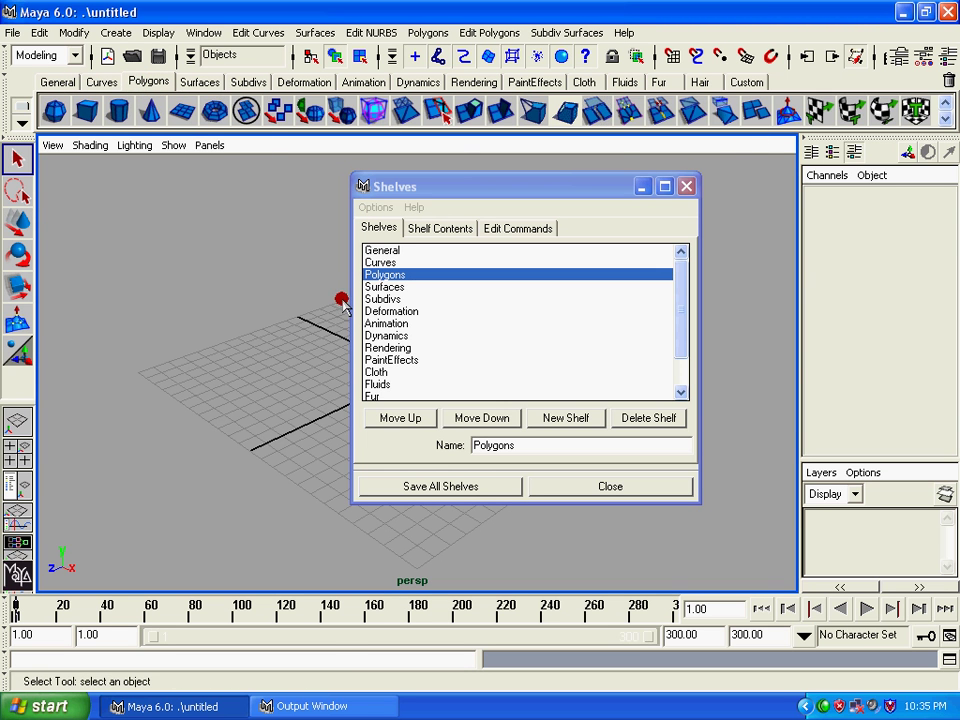
pyautogui.click(476, 486)
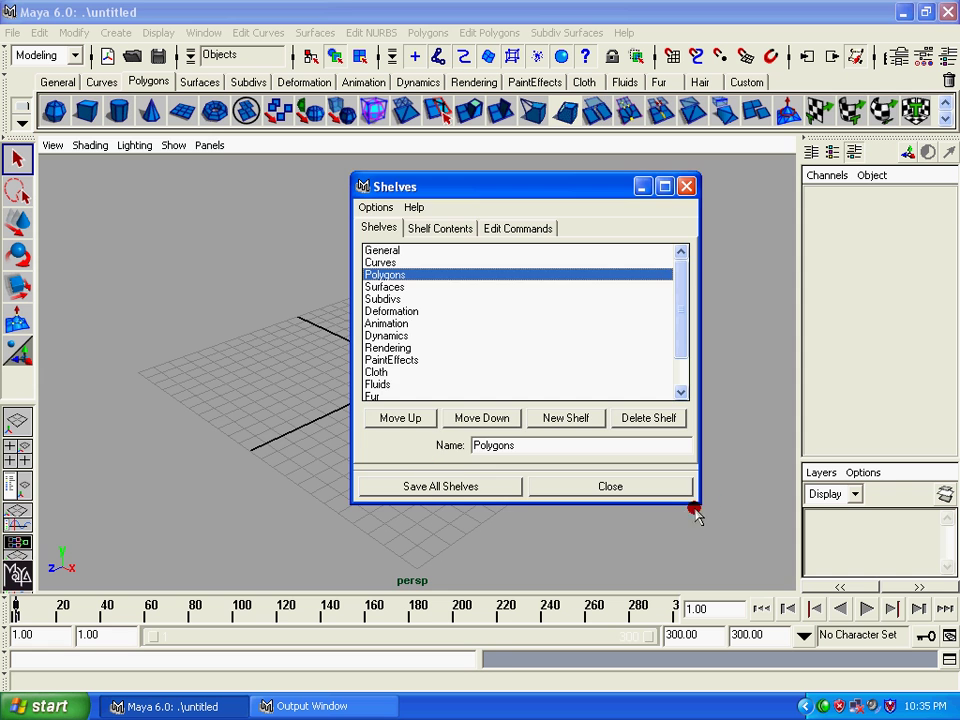
pyautogui.click(637, 487)
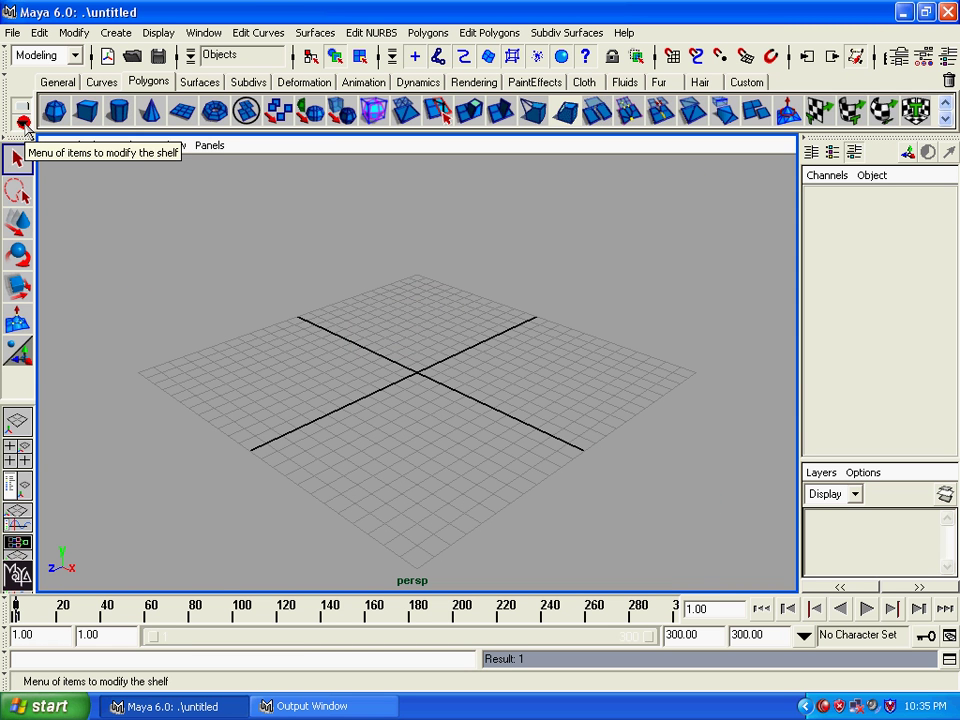
# Create a new shelf named abcd from the shelf menu's New Shelf option
pyautogui.click(24, 124)
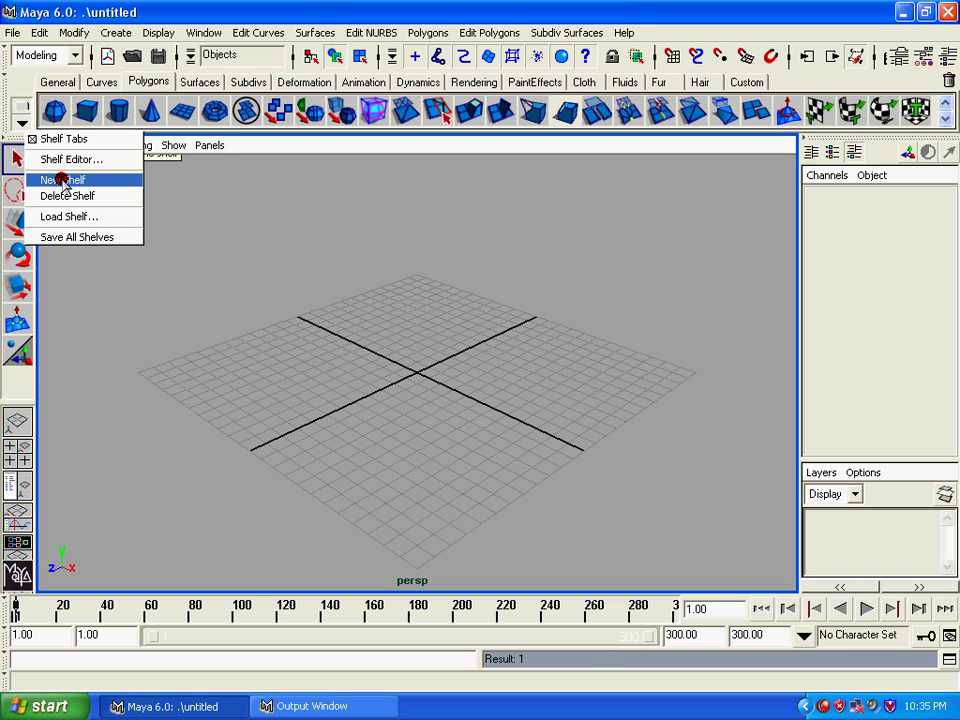
pyautogui.click(62, 181)
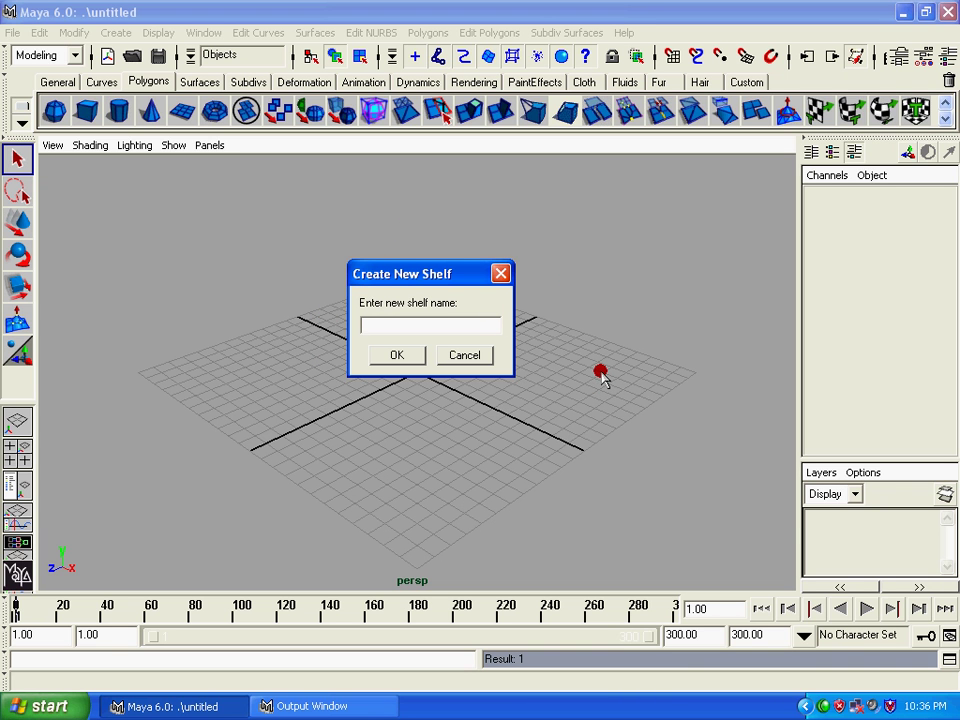
pyautogui.moveTo(473, 274); pyautogui.dragTo(477, 236)
pyautogui.write('abcd')
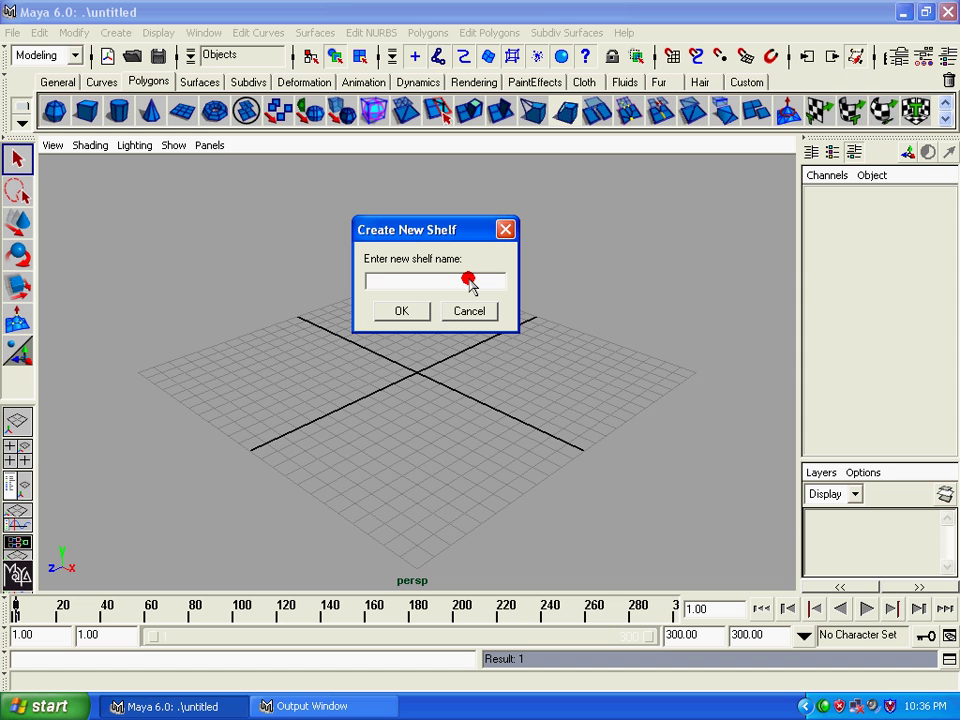
pyautogui.click(400, 314)
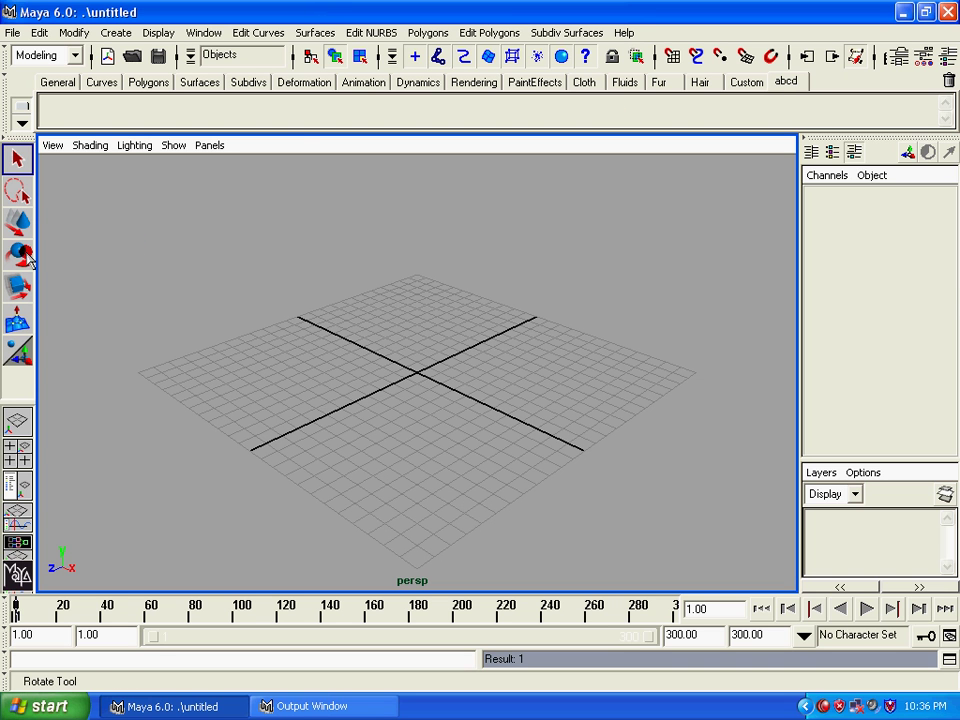
# Drag the Rotate, Lasso and Select tools from the toolbox onto the abcd shelf
pyautogui.moveTo(25, 258); pyautogui.dragTo(73, 122, button='middle')
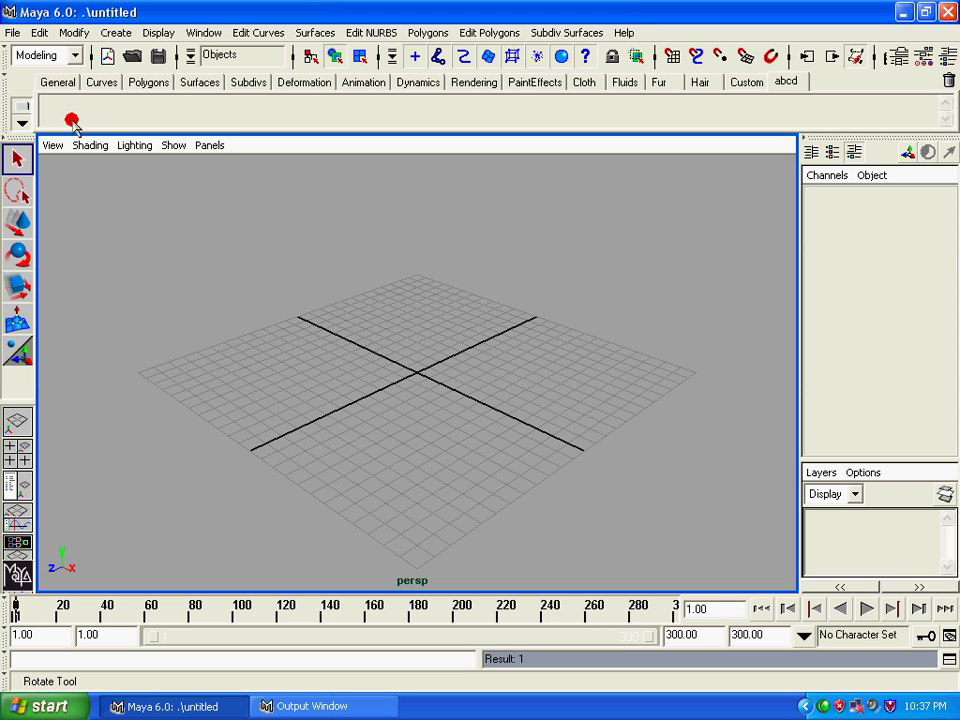
pyautogui.moveTo(75, 126); pyautogui.dragTo(73, 127, button='middle')
pyautogui.moveTo(74, 129); pyautogui.dragTo(71, 127, button='middle')
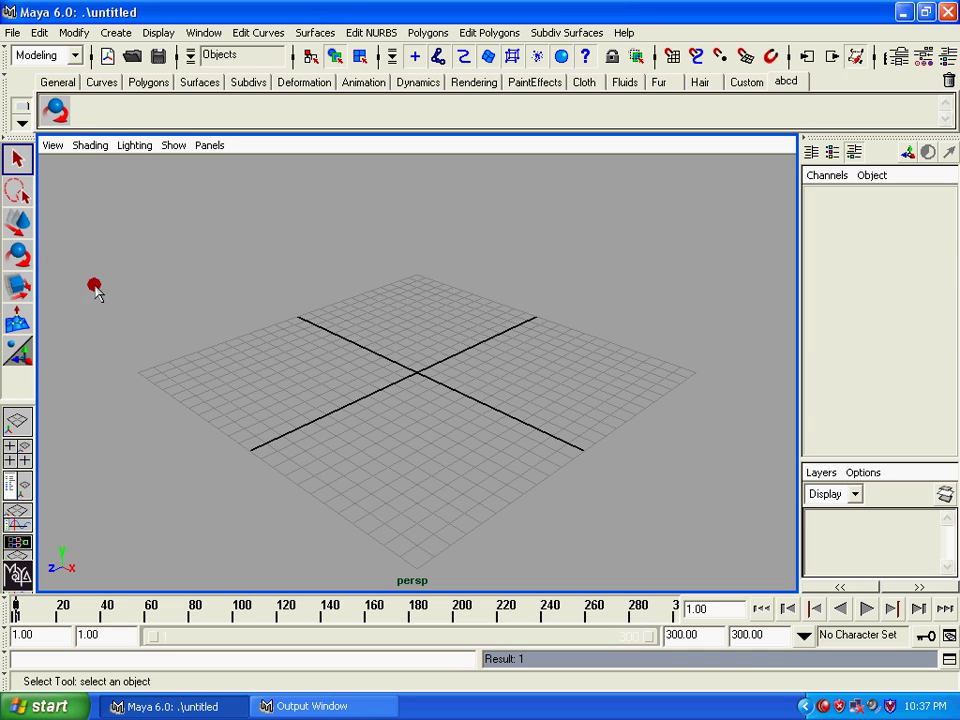
pyautogui.moveTo(955, 325)
pyautogui.mouseDown(button='middle')
pyautogui.moveTo(14, 198)
pyautogui.moveTo(85, 112)
pyautogui.mouseUp(button='middle')
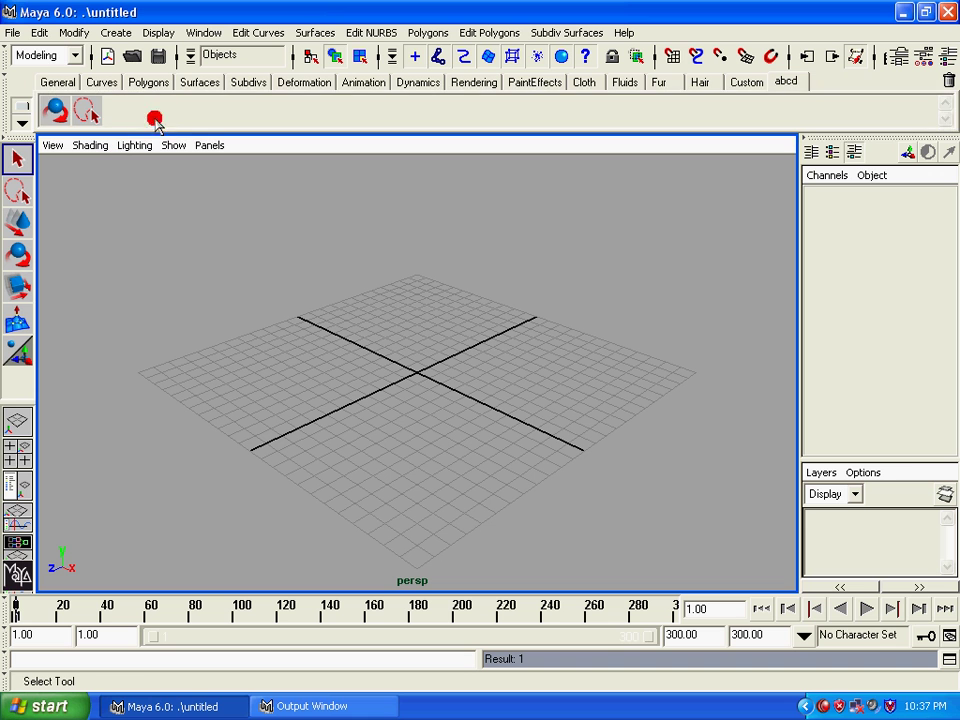
pyautogui.moveTo(18, 165); pyautogui.dragTo(118, 110, button='middle')
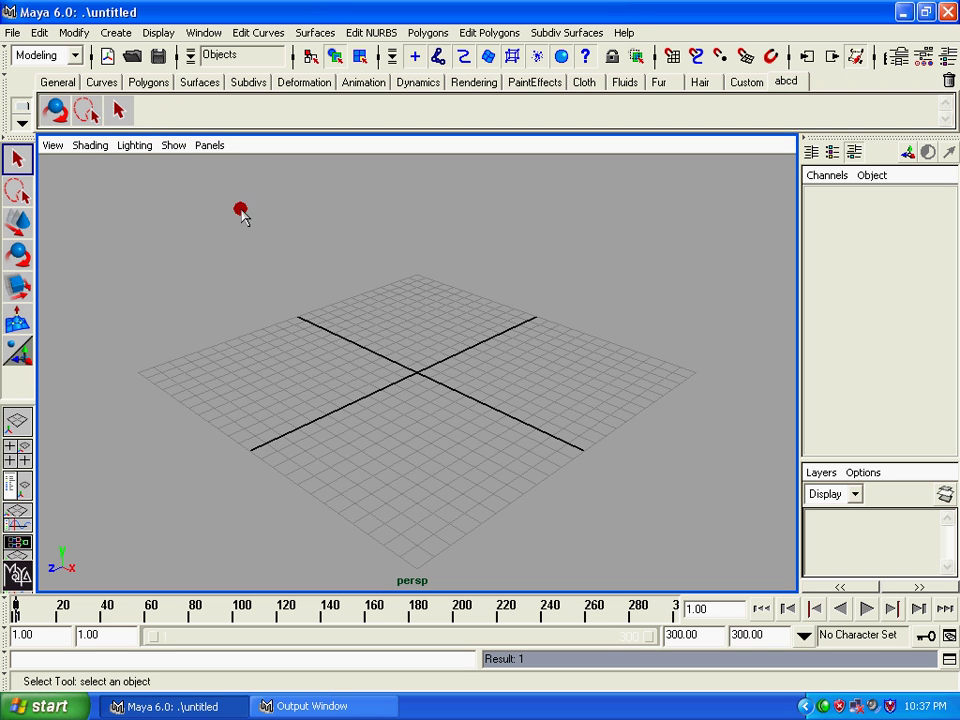
pyautogui.moveTo(350, 275); pyautogui.dragTo(55, 108, button='middle')
# Test the rotate, lasso and select buttons on the abcd shelf
pyautogui.click(56, 108)
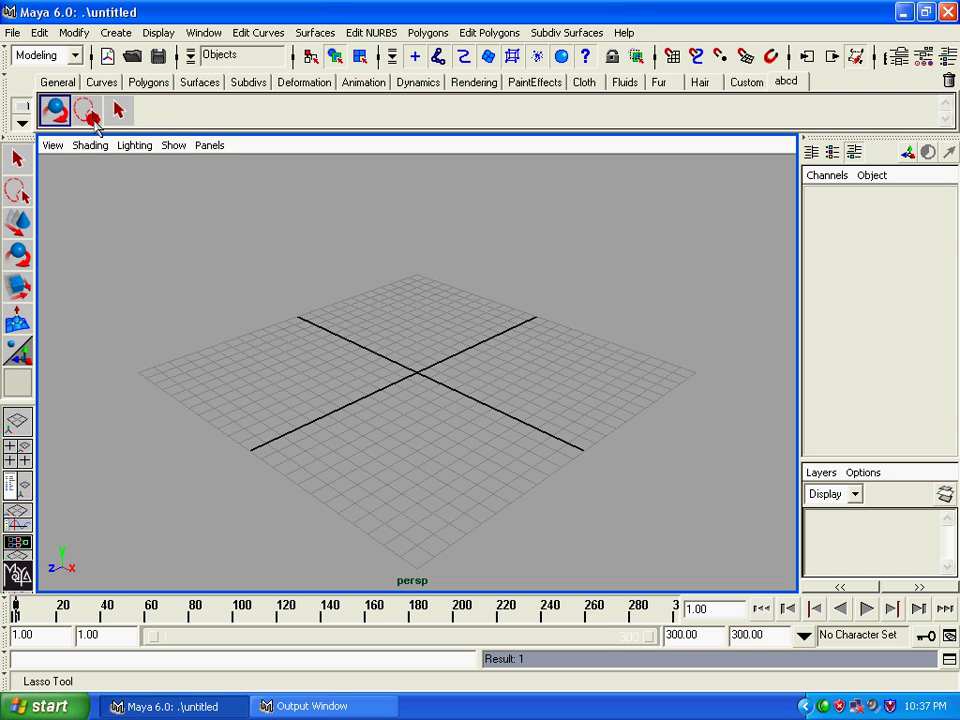
pyautogui.click(87, 110)
pyautogui.click(118, 118)
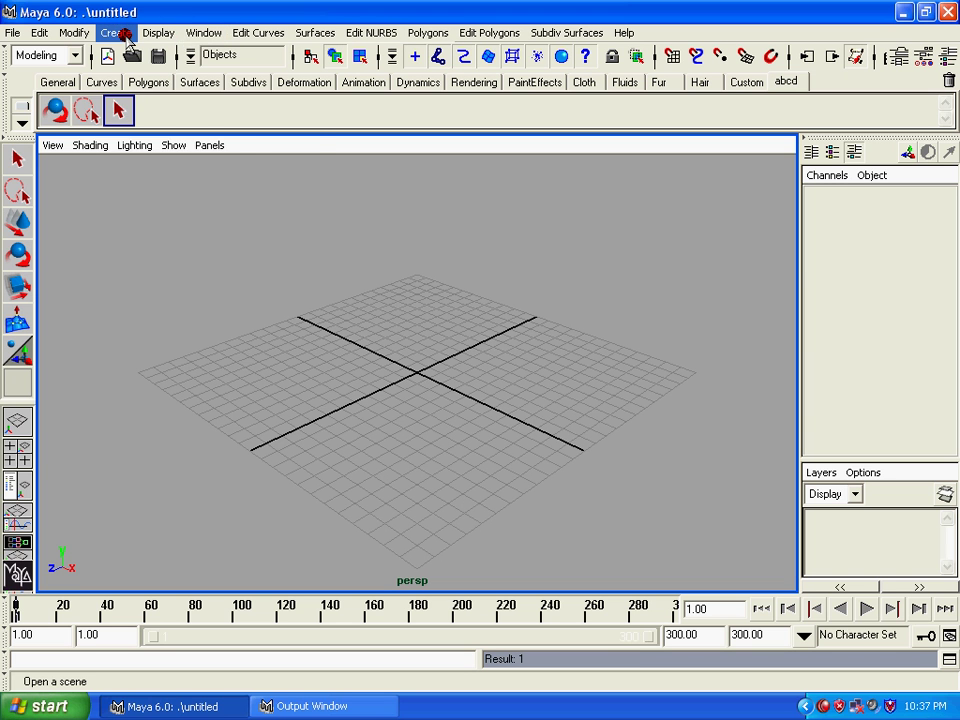
# Add a Polygon Sphere button to the abcd shelf and open the Script Editor
pyautogui.click(118, 33)
pyautogui.moveTo(153, 77)
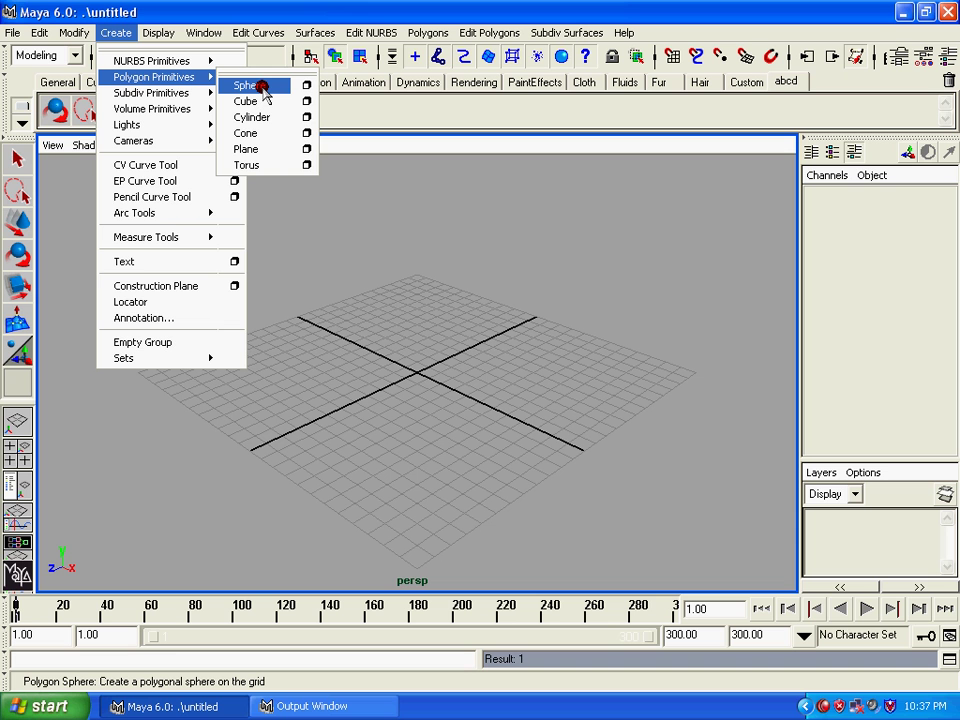
pyautogui.click(262, 86)
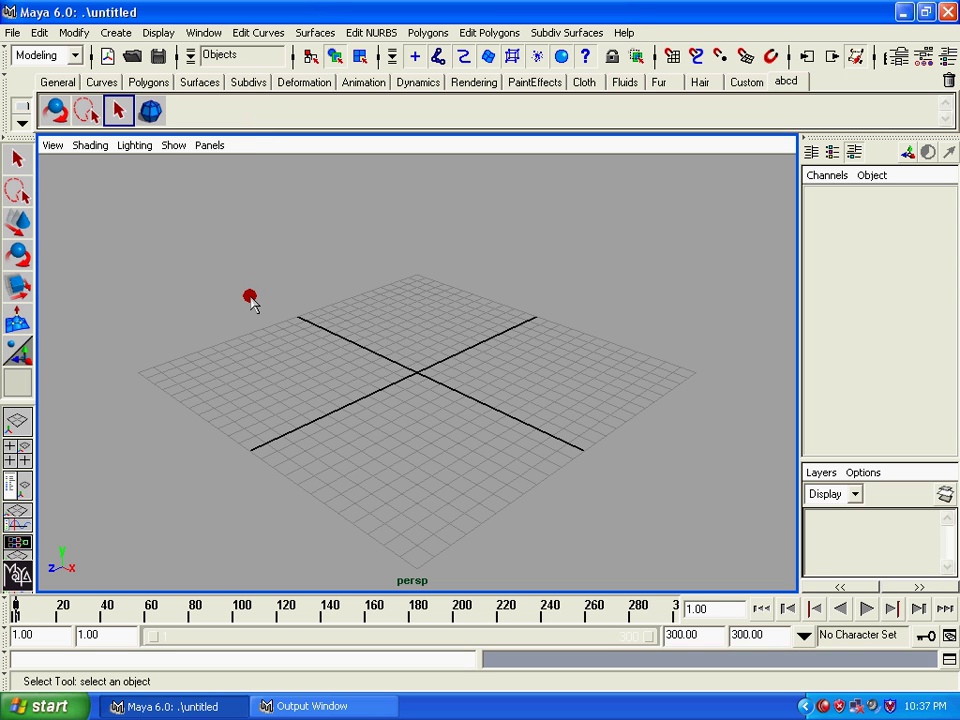
pyautogui.click(946, 661)
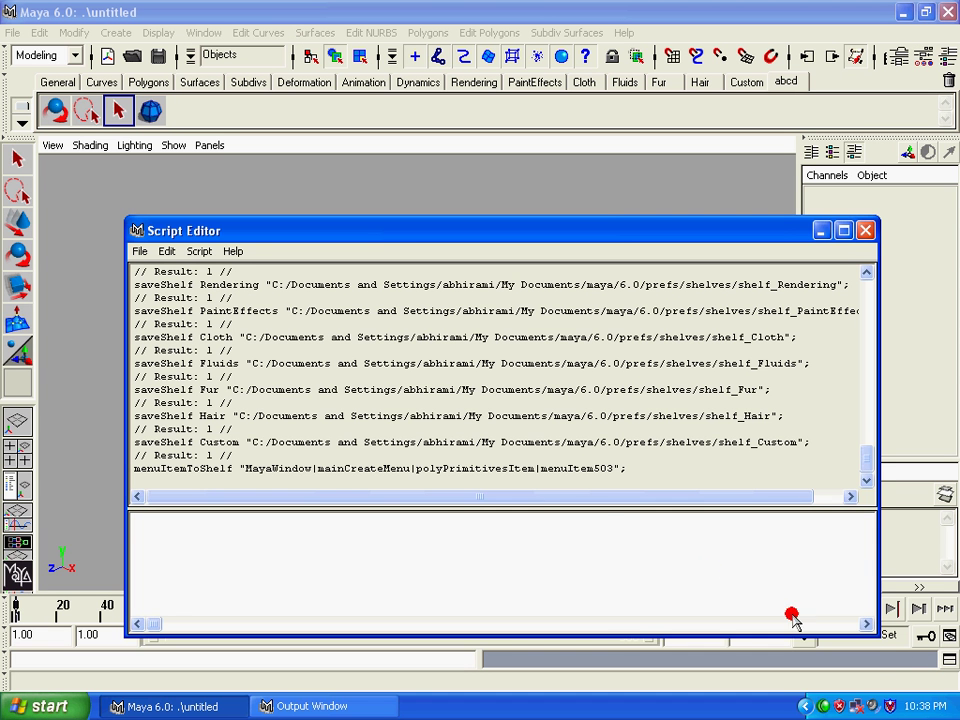
# Highlight the logged nurbsCube command and drag it onto the abcd shelf as a mel button
pyautogui.moveTo(390, 230); pyautogui.dragTo(392, 280)
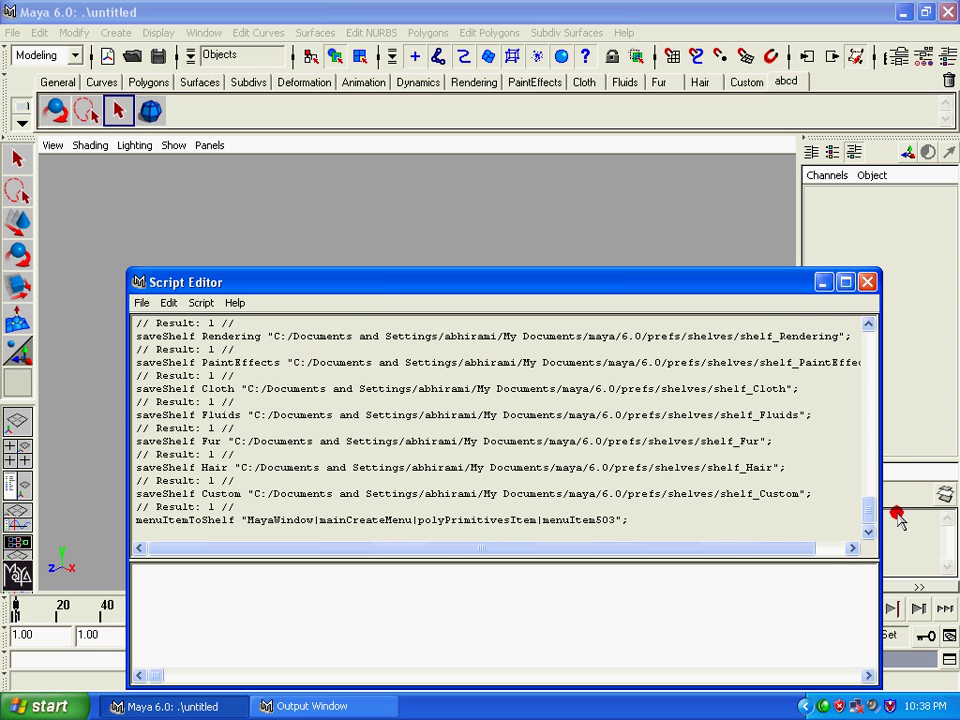
pyautogui.moveTo(868, 507); pyautogui.dragTo(866, 376)
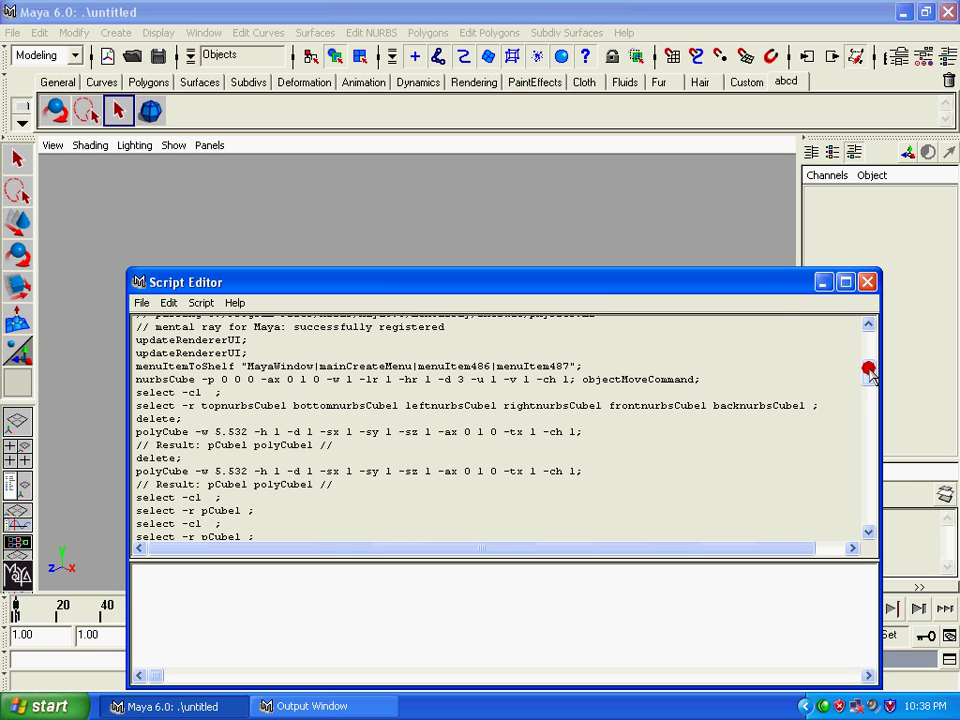
pyautogui.moveTo(782, 284); pyautogui.dragTo(813, 225)
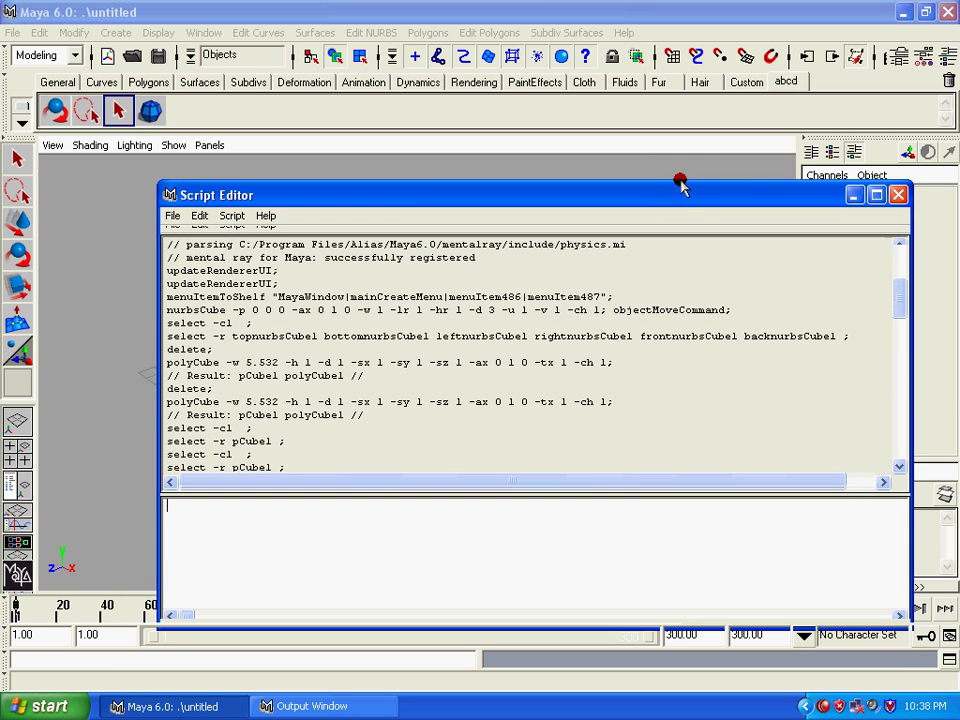
pyautogui.moveTo(688, 252); pyautogui.dragTo(682, 187)
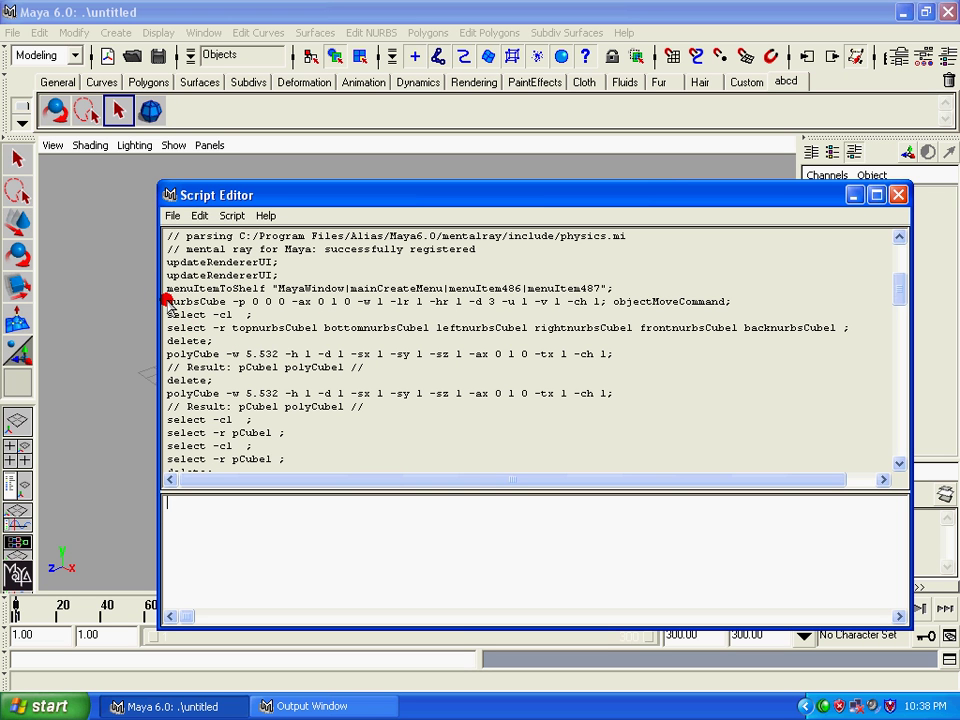
pyautogui.moveTo(168, 302)
pyautogui.mouseDown()
pyautogui.moveTo(486, 313)
pyautogui.moveTo(615, 302)
pyautogui.moveTo(605, 303)
pyautogui.mouseUp()
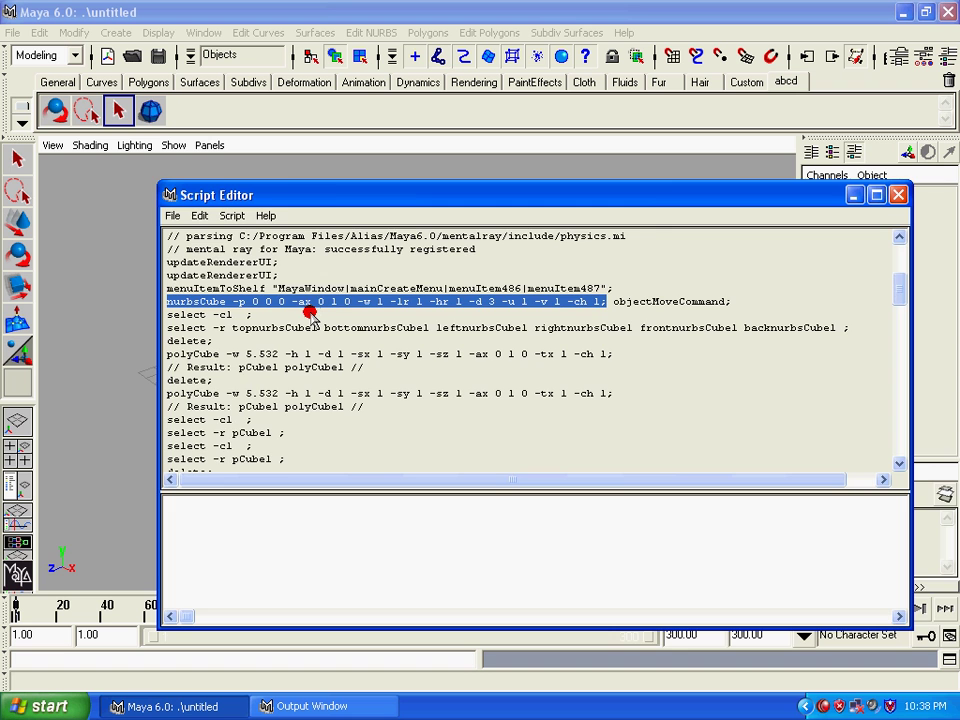
pyautogui.moveTo(329, 192); pyautogui.dragTo(394, 205)
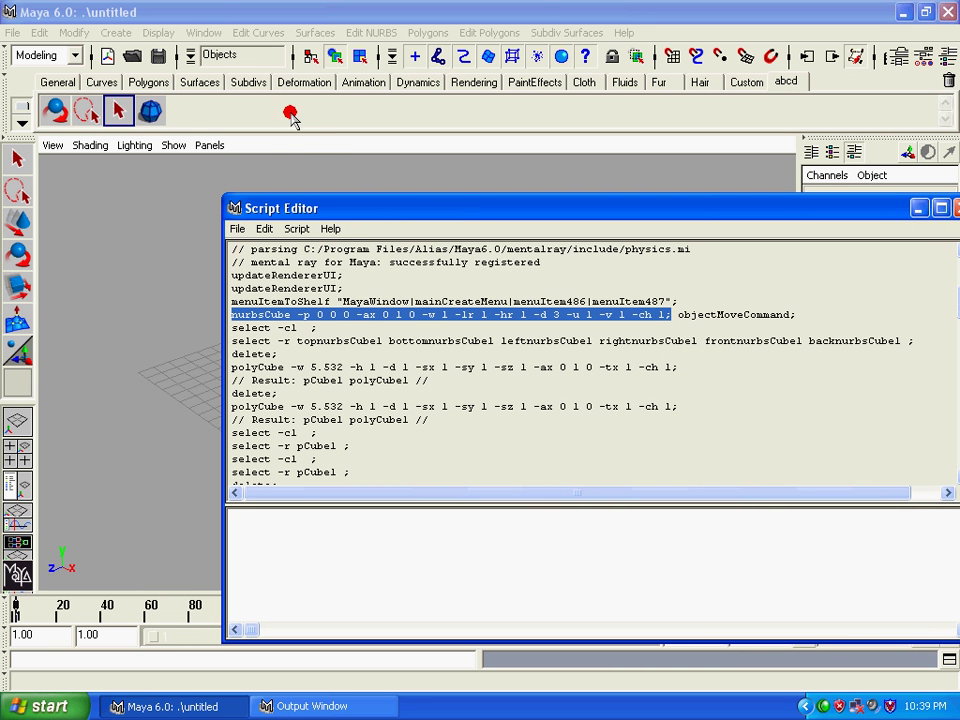
pyautogui.moveTo(293, 118); pyautogui.dragTo(290, 114, button='middle')
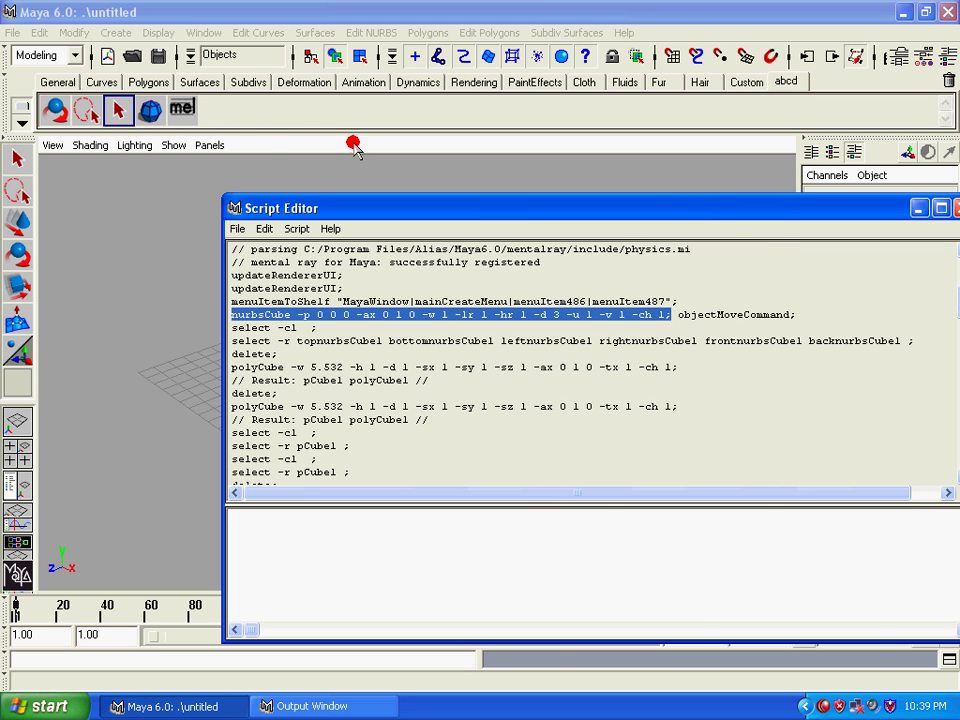
pyautogui.moveTo(839, 213); pyautogui.dragTo(360, 272)
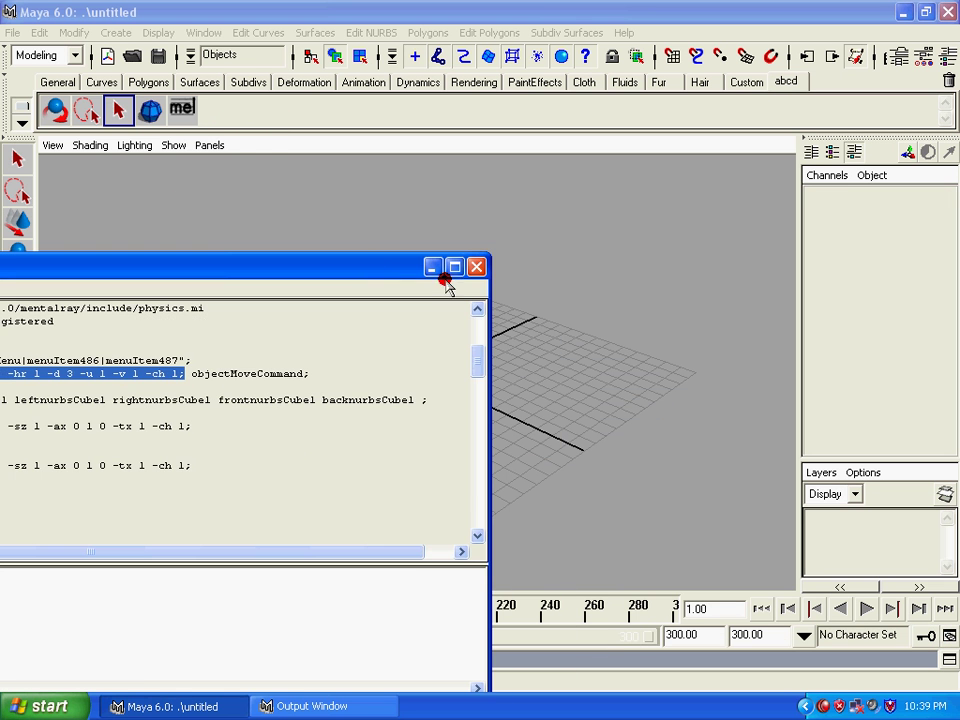
# Build a NURBS cube with the mel shelf button, select its back face, then deselect
pyautogui.click(432, 267)
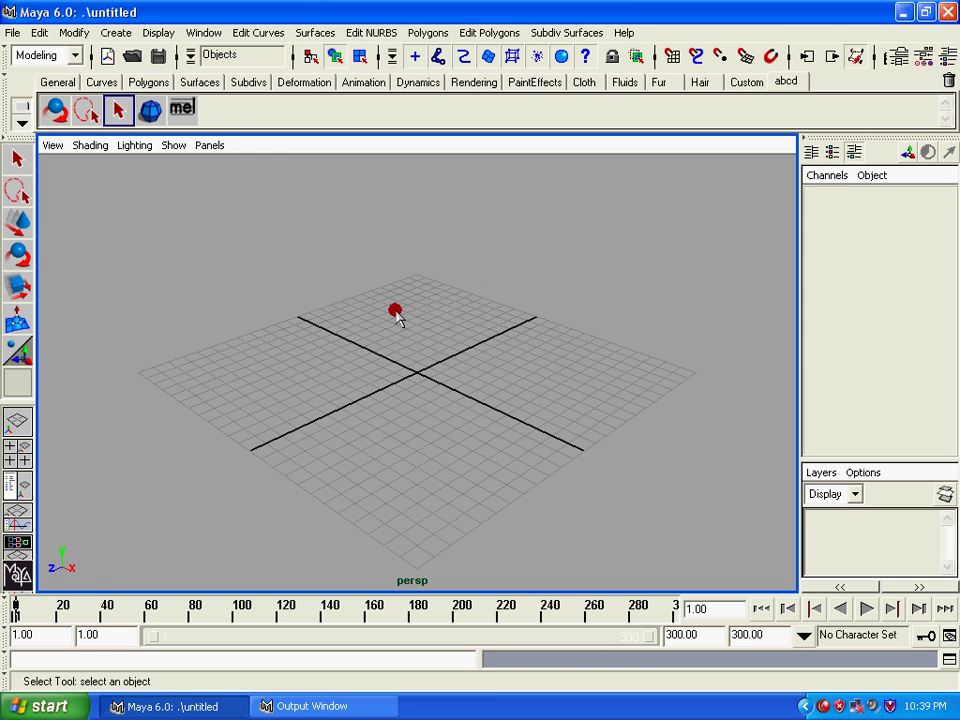
pyautogui.click(180, 112)
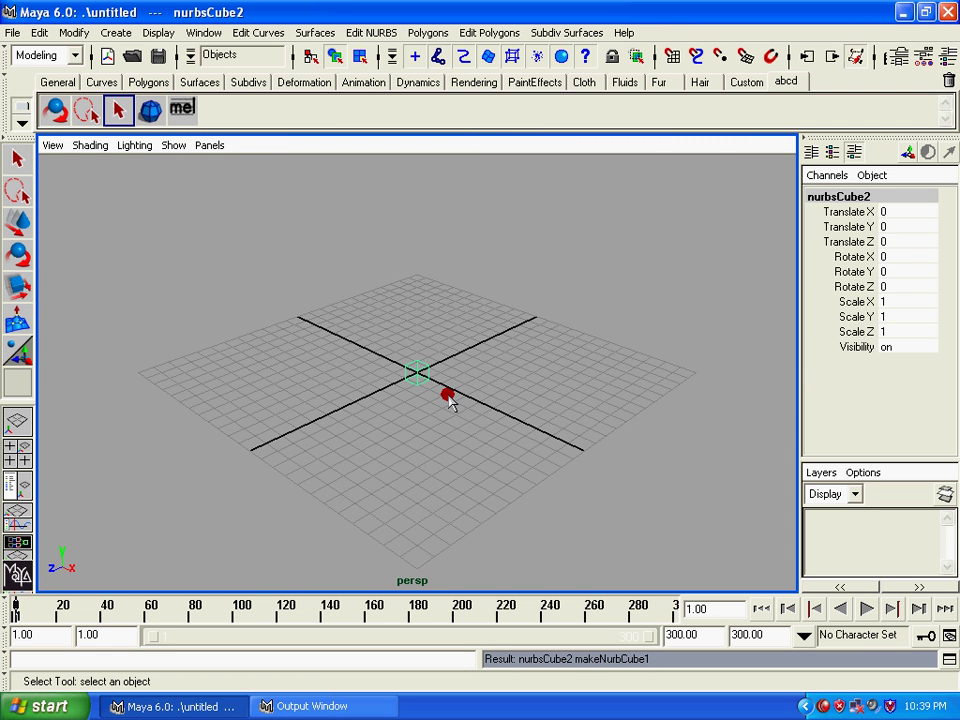
pyautogui.scroll(2, 470, 422)
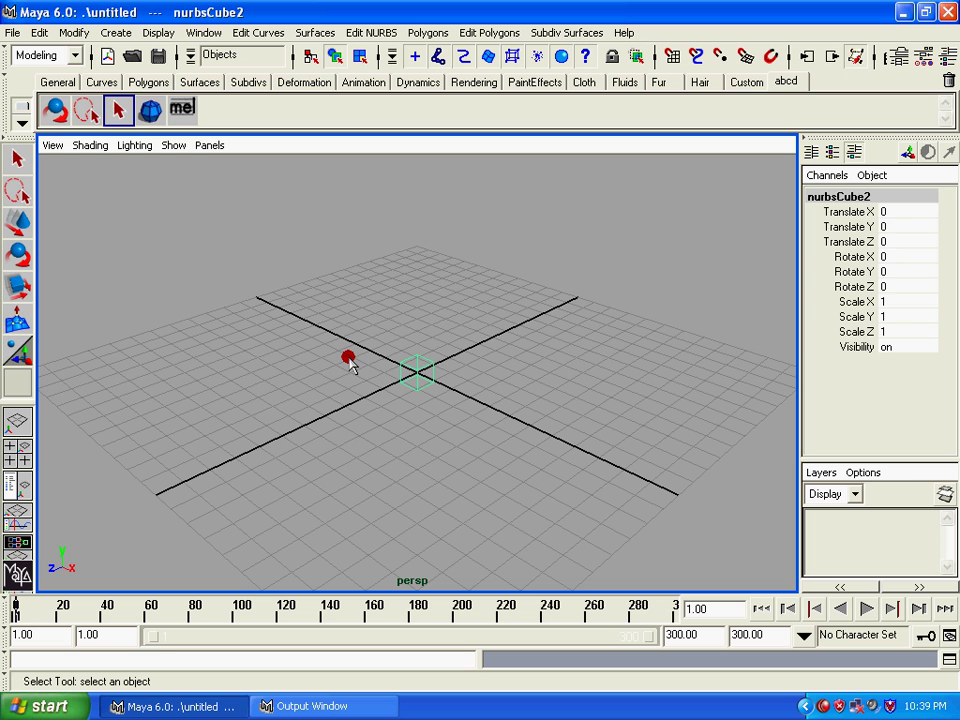
pyautogui.click(416, 382)
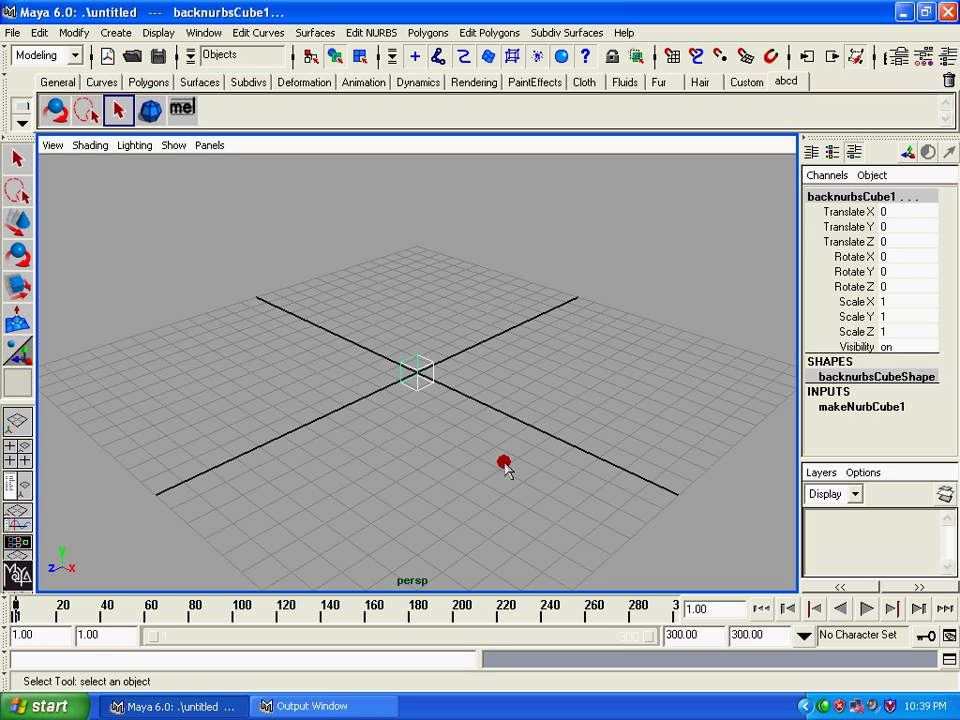
pyautogui.click(505, 470)
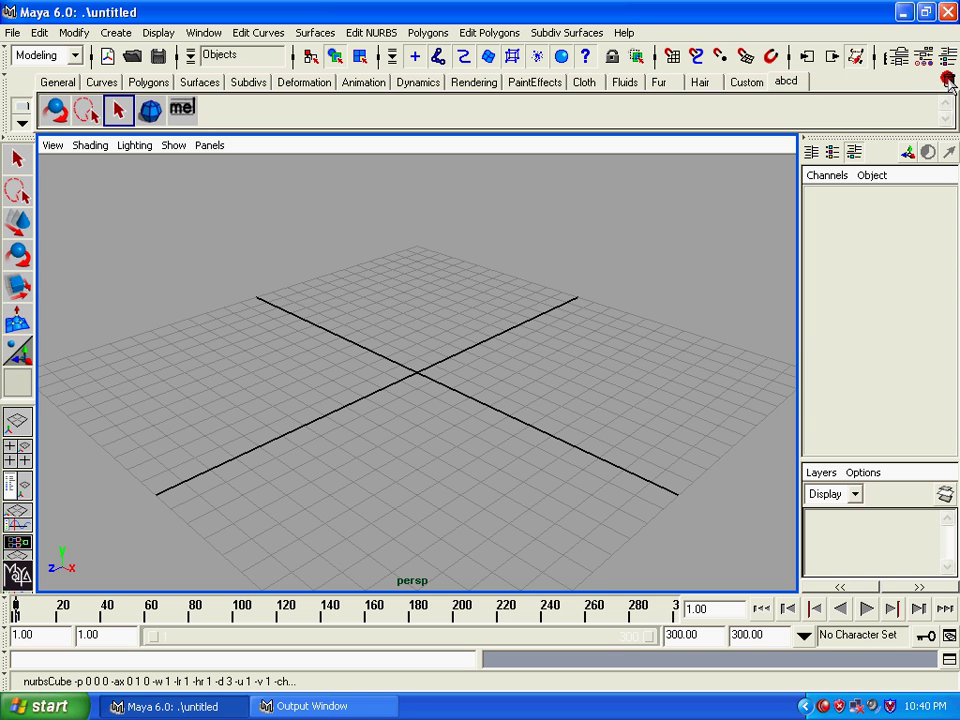
# Drag the mel and sphere buttons off the abcd shelf, deleting a test sphere, and open the shelf menu
pyautogui.moveTo(946, 79); pyautogui.dragTo(948, 81, button='middle')
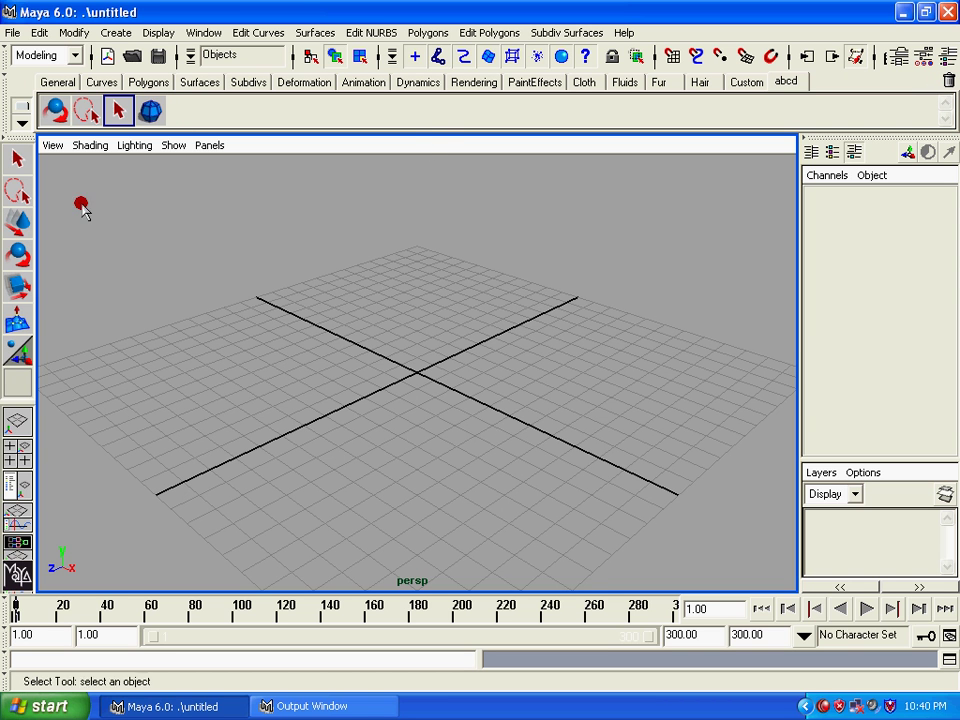
pyautogui.click(55, 110)
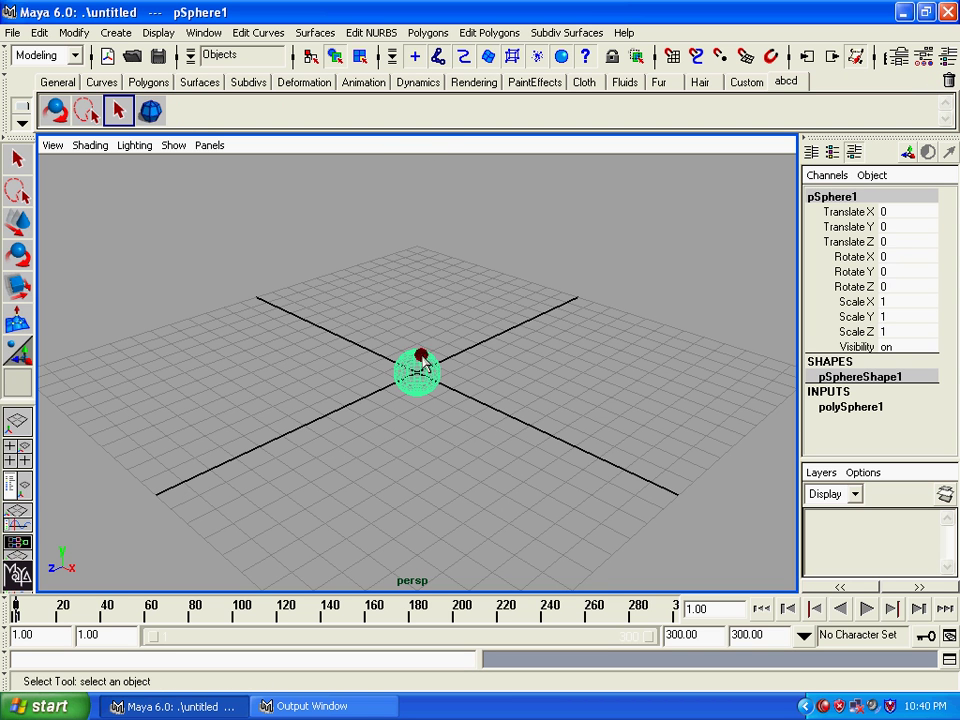
pyautogui.press('Delete')
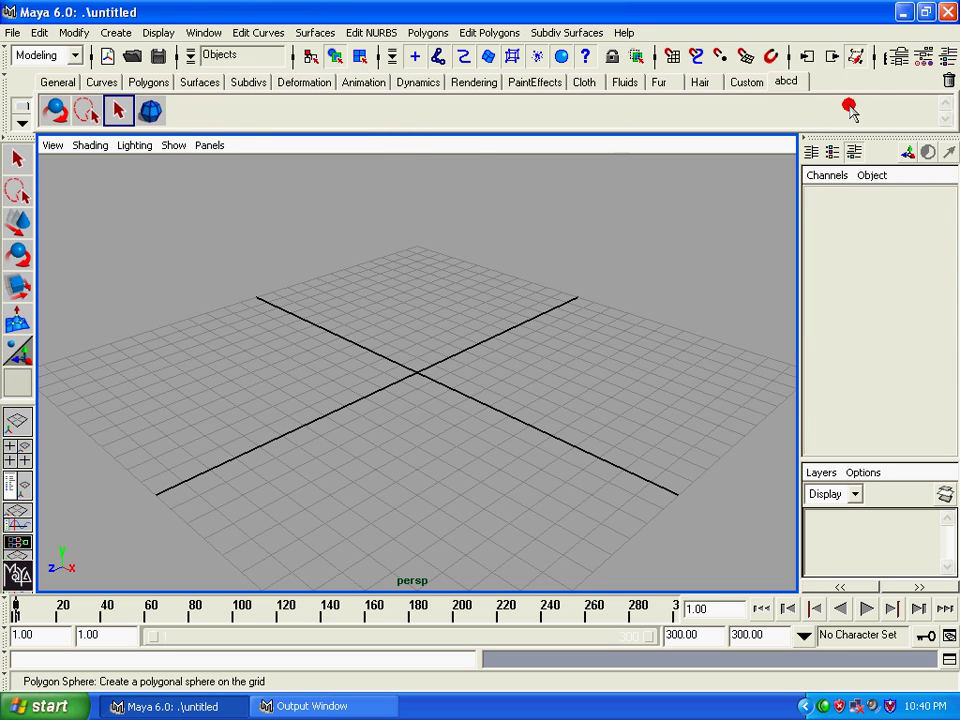
pyautogui.moveTo(852, 112); pyautogui.dragTo(947, 85, button='middle')
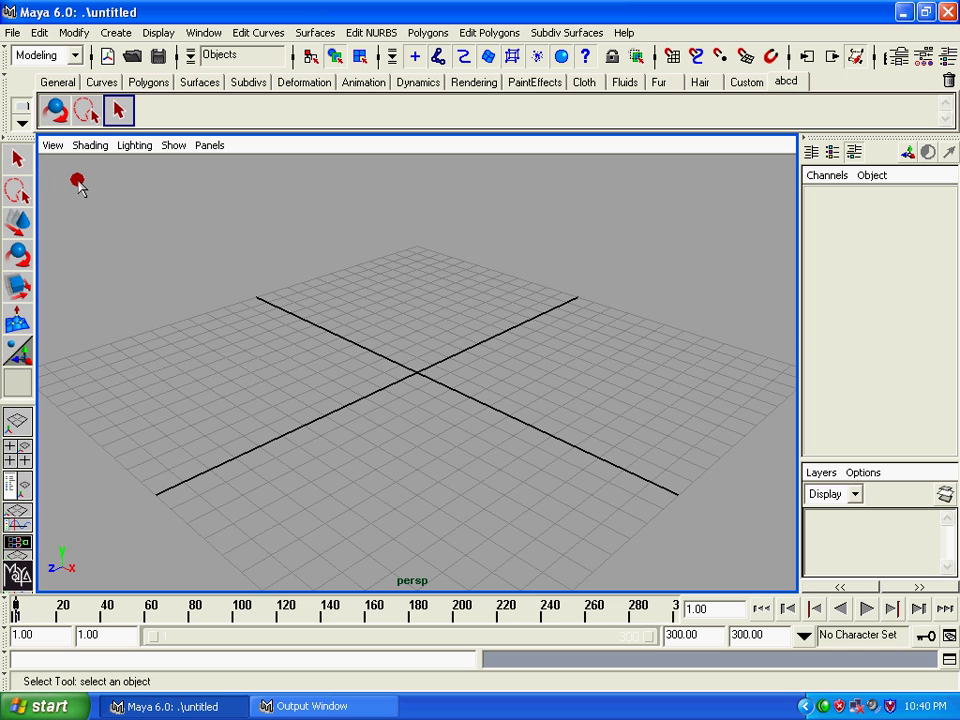
pyautogui.moveTo(80, 188)
pyautogui.mouseDown(button='middle')
pyautogui.moveTo(26, 130)
pyautogui.moveTo(56, 198)
pyautogui.mouseUp(button='middle')
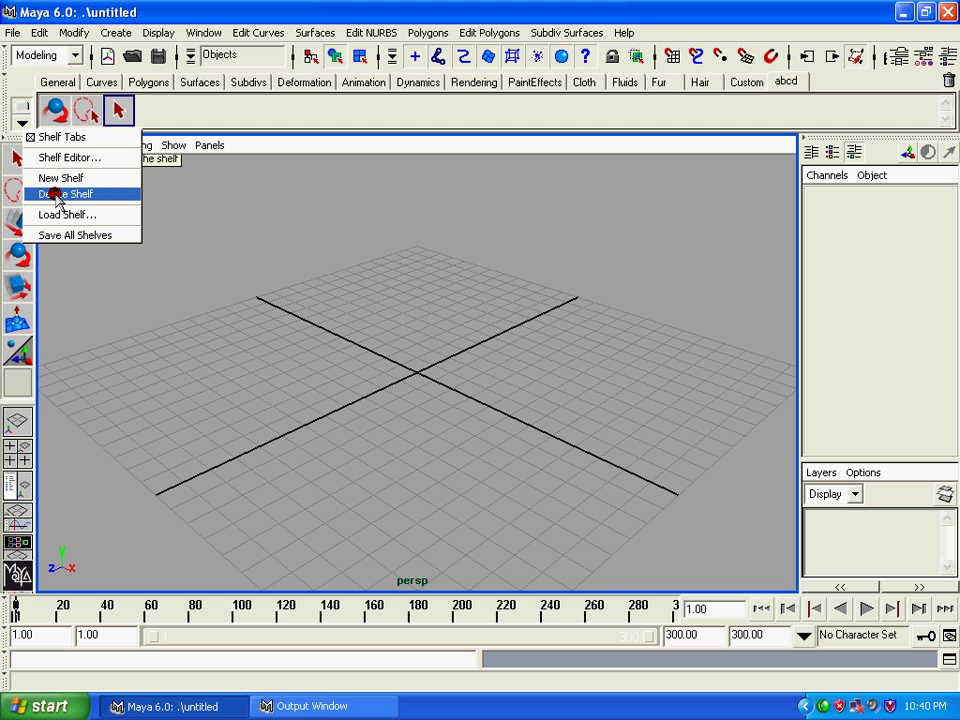
# Choose Delete Shelf for 'abcd' and confirm with OK
pyautogui.moveTo(56, 198); pyautogui.dragTo(58, 199, button='middle')
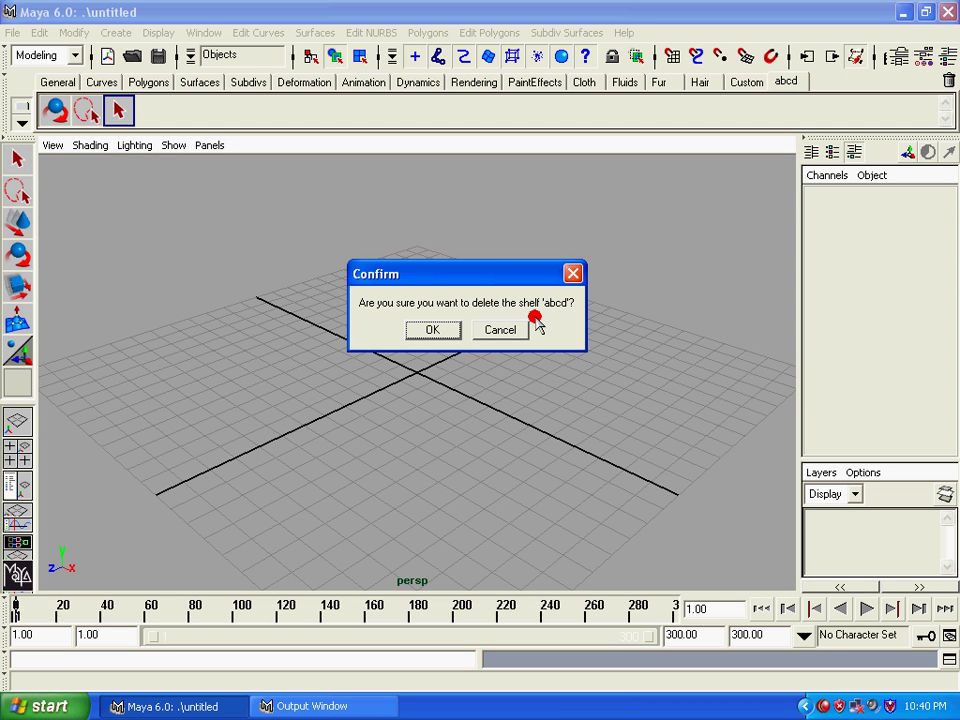
pyautogui.click(436, 330)
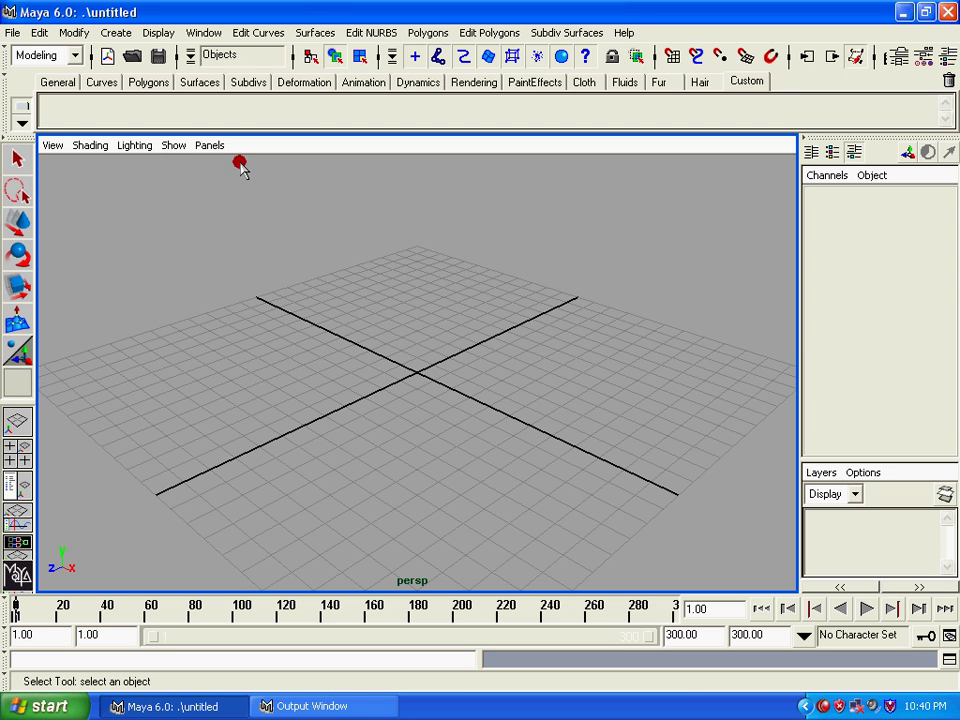
# Browse the General and Curves shelves, then go to the Shelf Editor's Shelves list
pyautogui.click(57, 80)
pyautogui.click(98, 80)
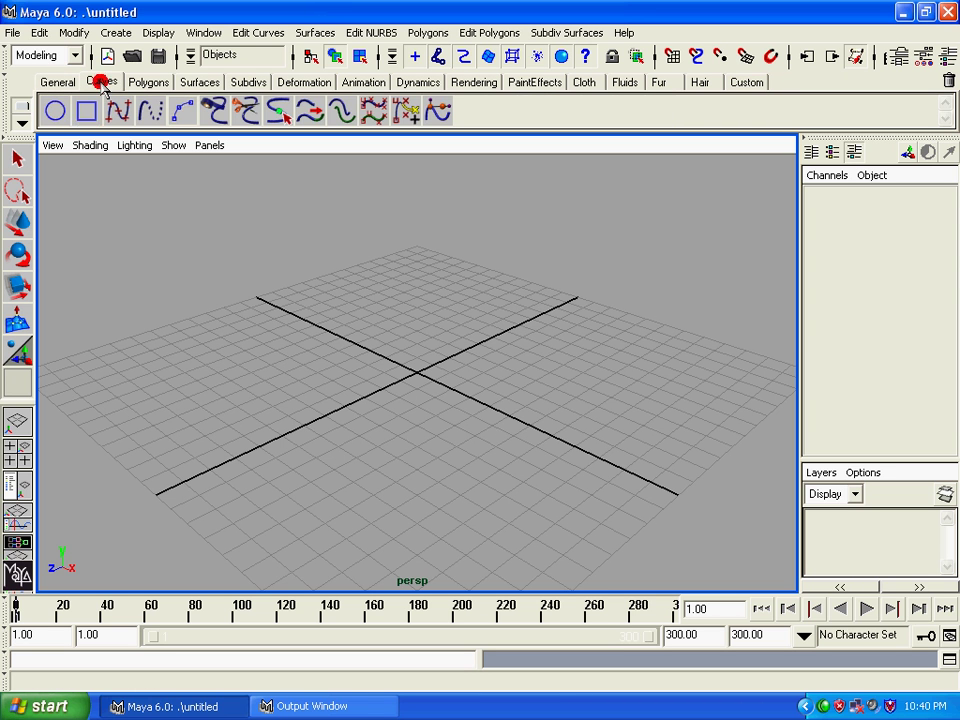
pyautogui.click(15, 125)
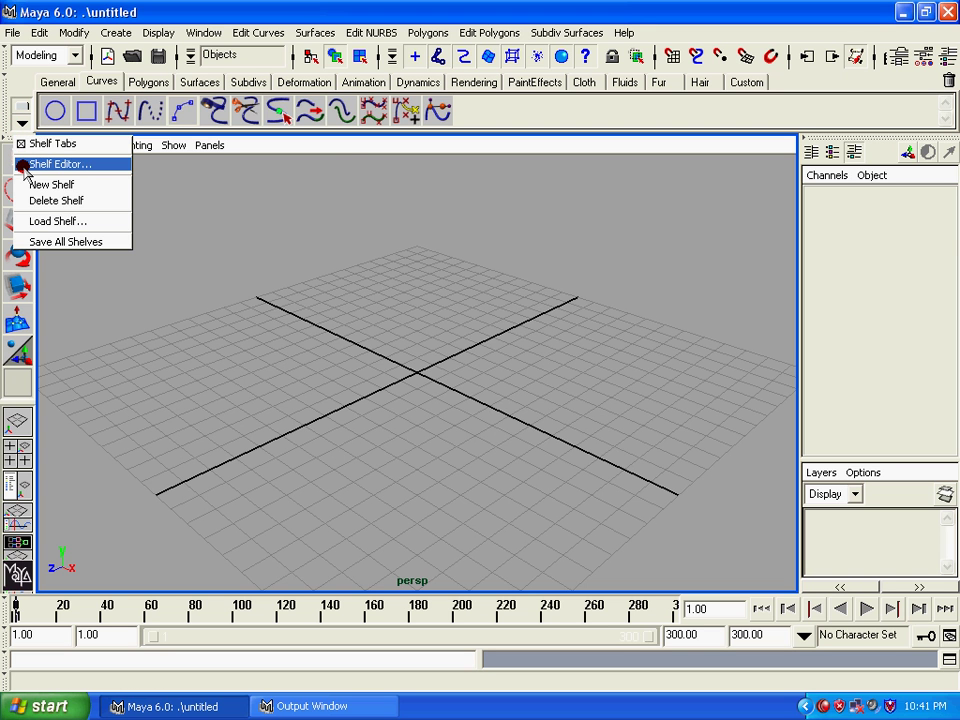
pyautogui.click(24, 166)
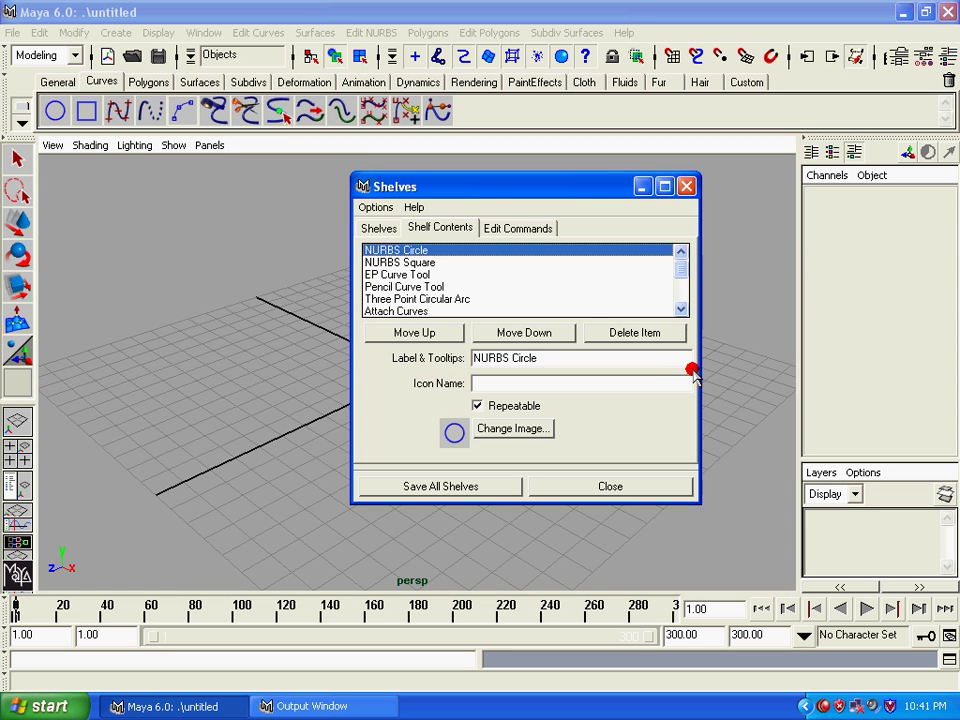
pyautogui.click(370, 226)
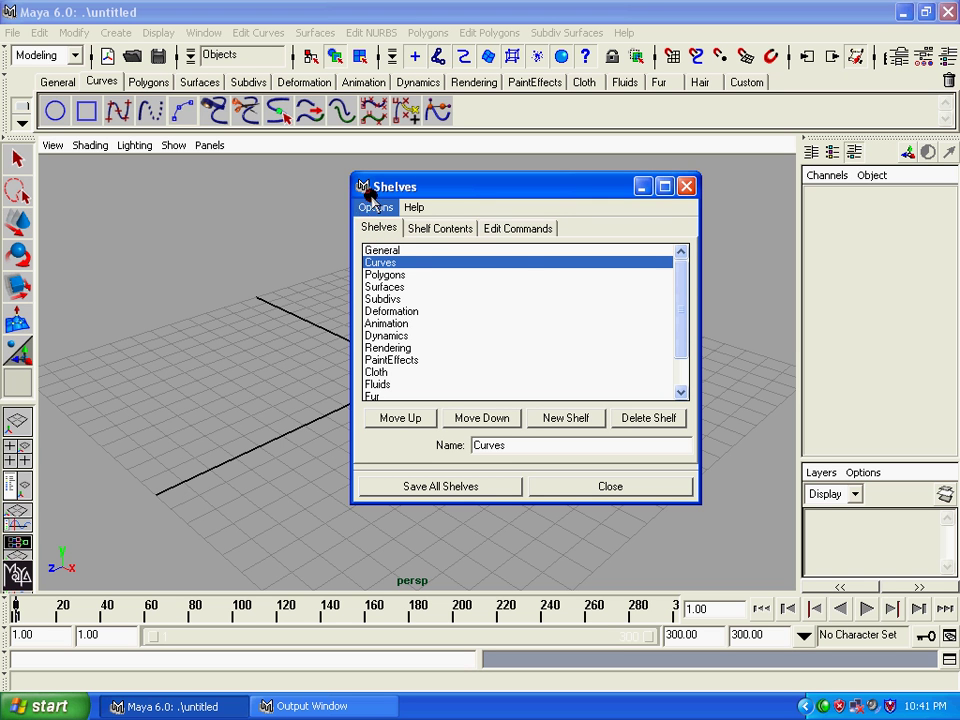
# Try the Icon/Text Beside and Icon/Text Below label styles, then set shelves to Icon Only
pyautogui.click(373, 208)
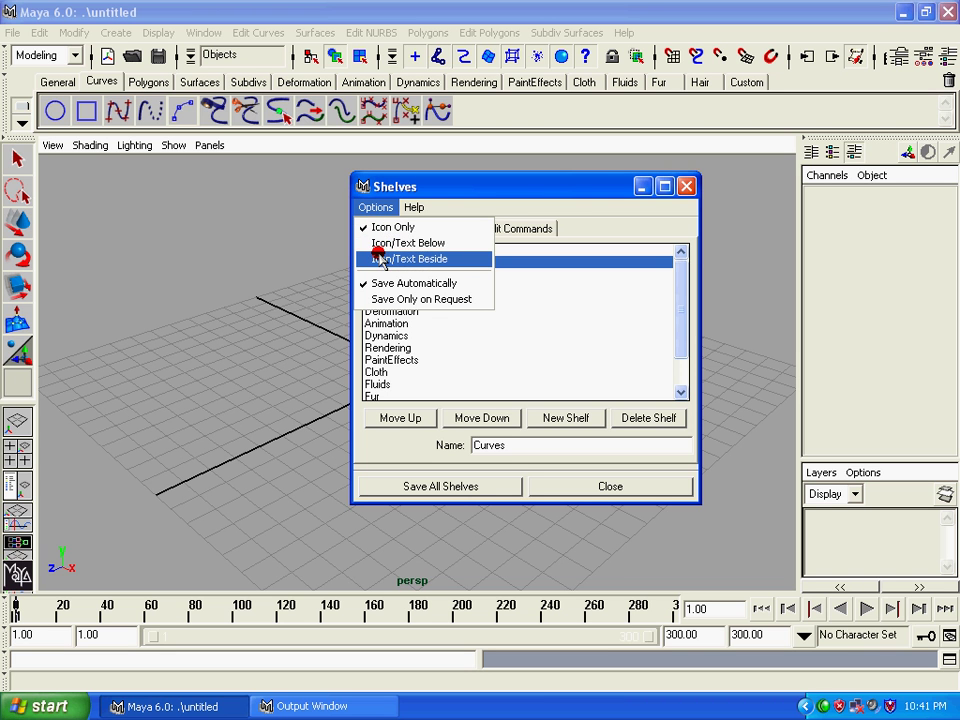
pyautogui.click(380, 258)
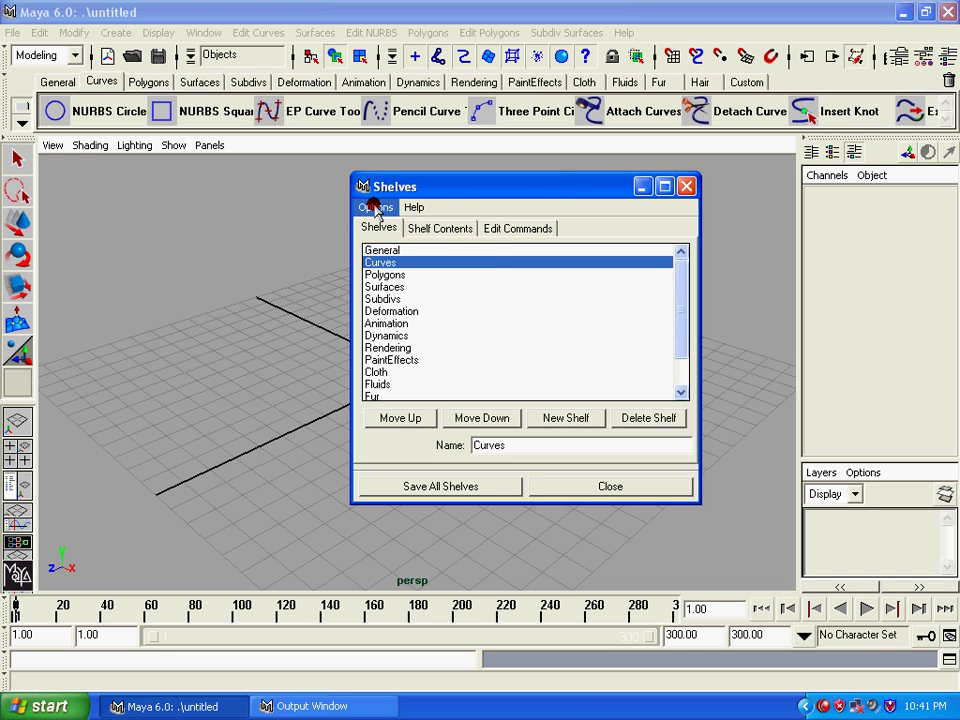
pyautogui.click(373, 207)
pyautogui.click(375, 243)
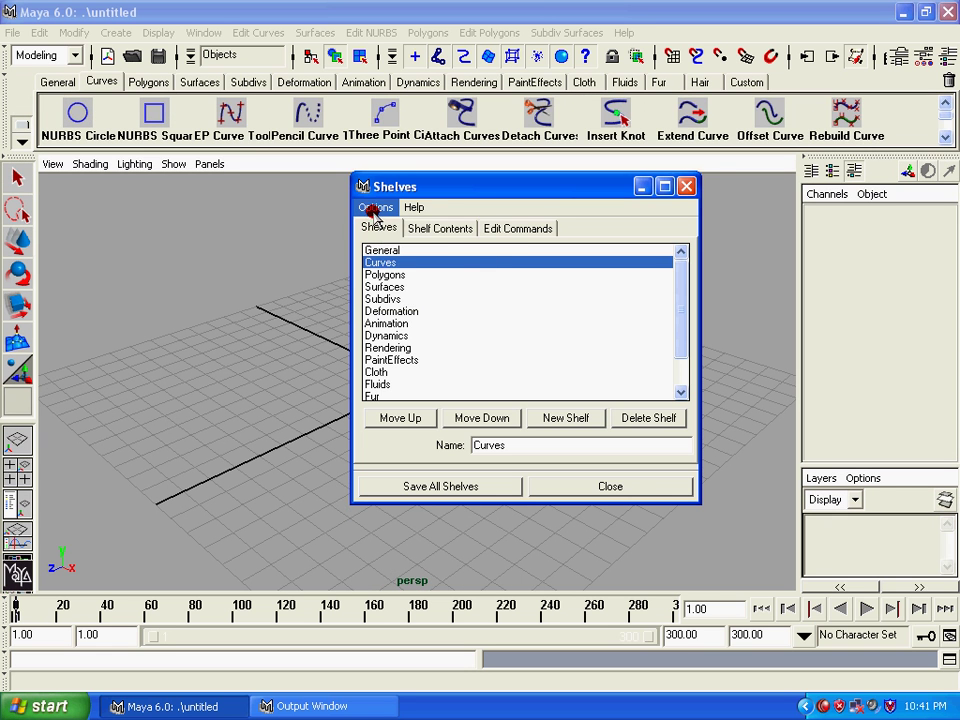
pyautogui.click(375, 207)
pyautogui.click(390, 259)
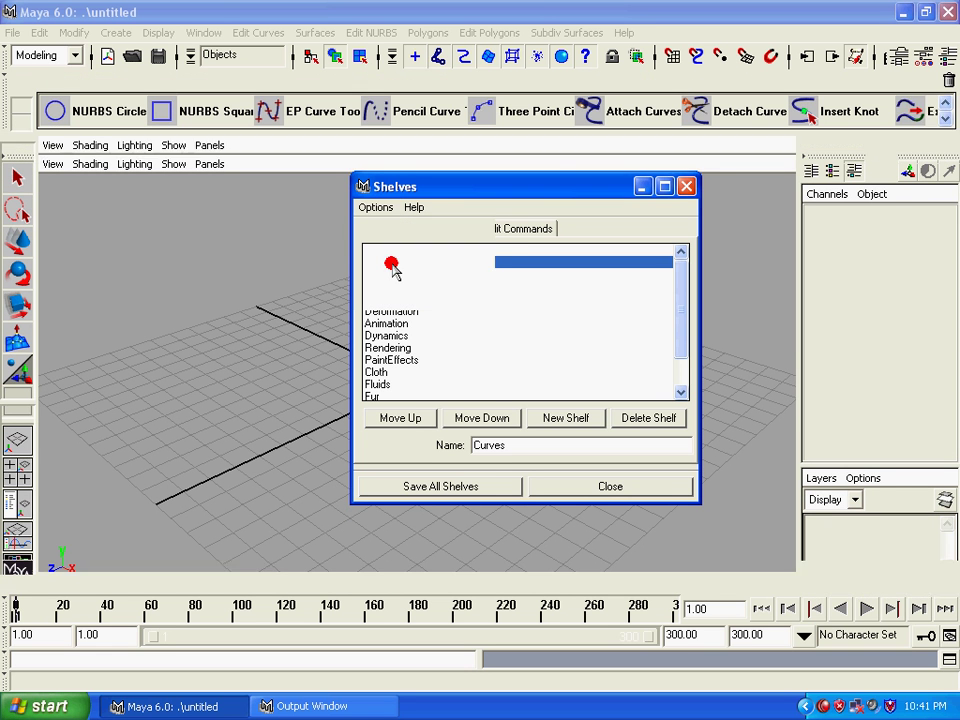
pyautogui.click(378, 210)
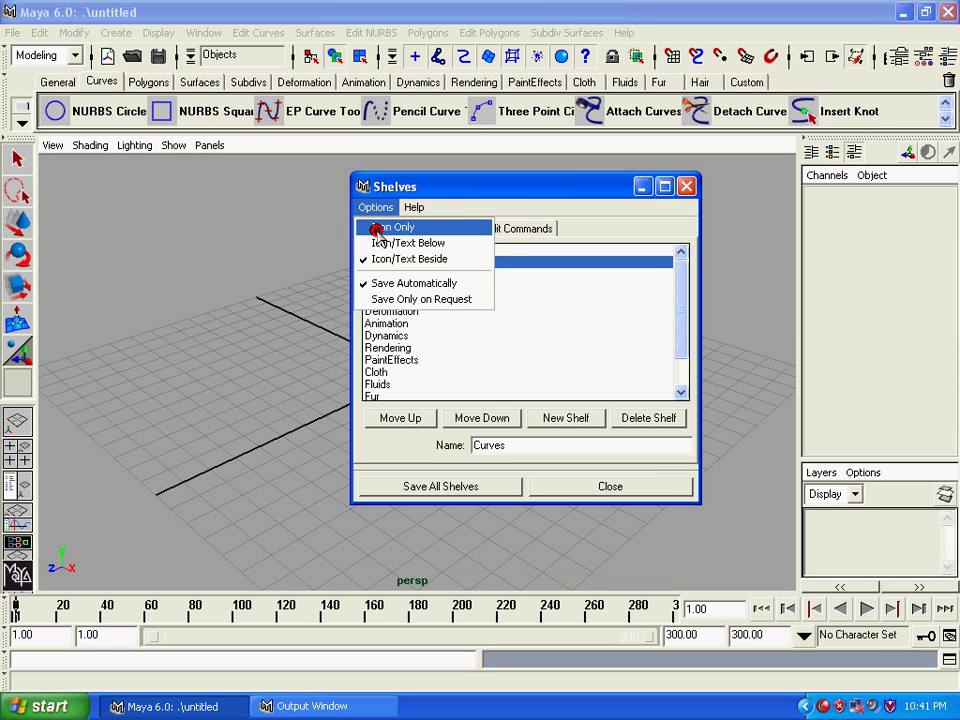
pyautogui.click(376, 224)
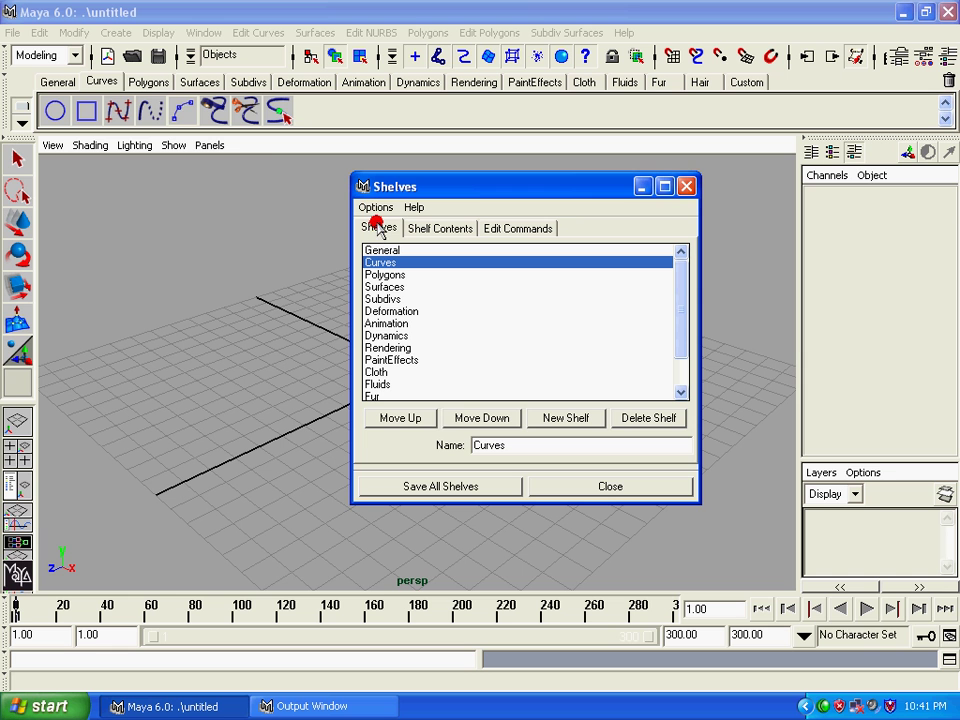
# Show the Polygons shelf, briefly try labels below icons, return to Icon Only and close the editor
pyautogui.click(147, 82)
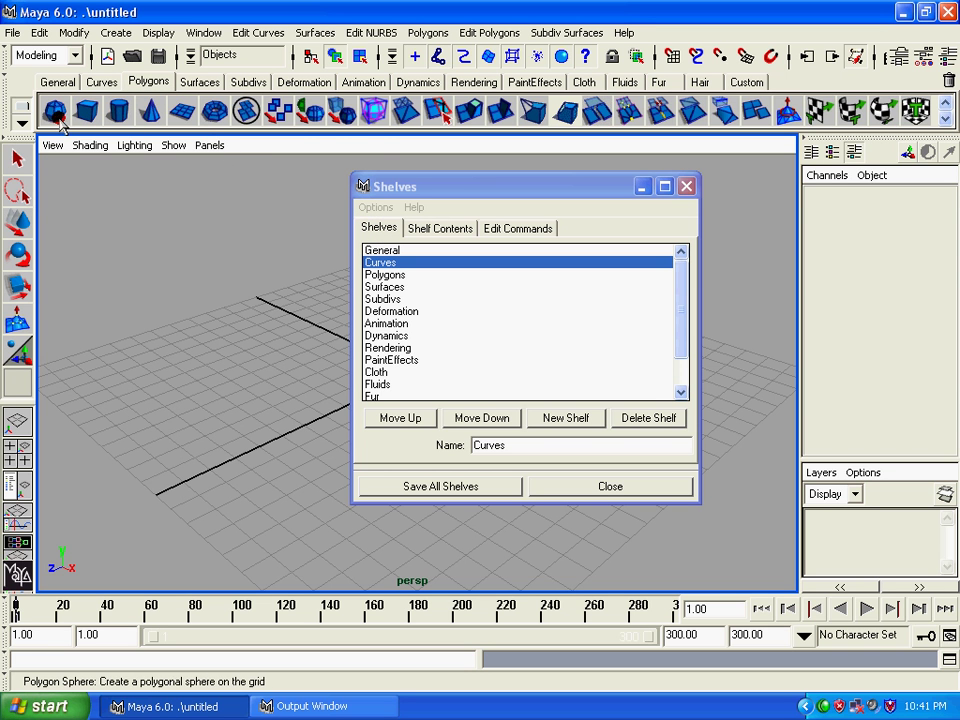
pyautogui.click(377, 207)
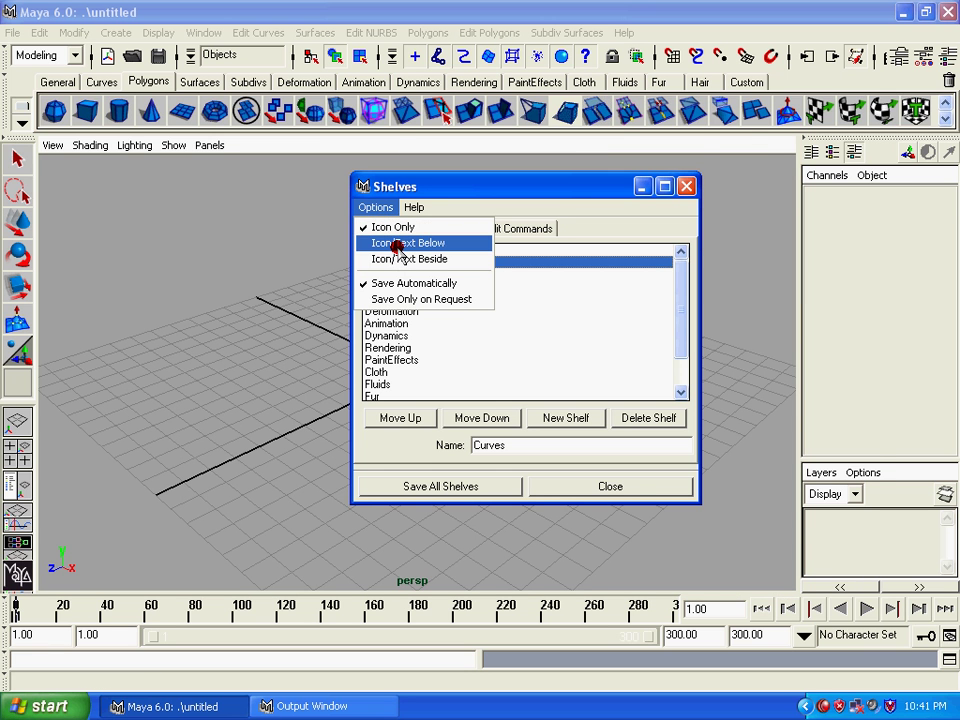
pyautogui.click(397, 244)
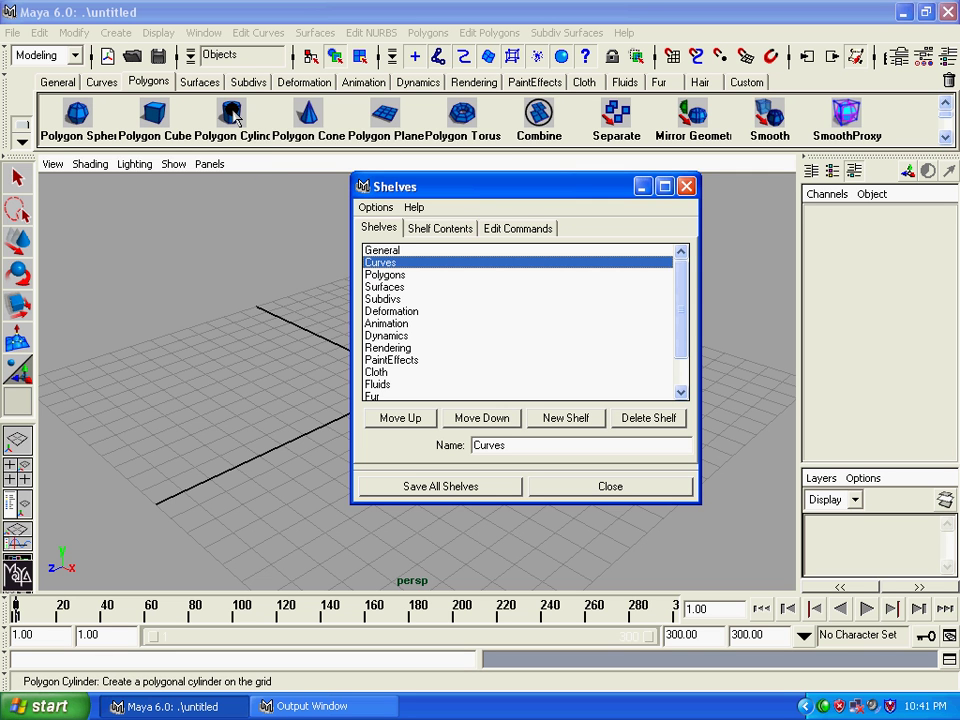
pyautogui.moveTo(233, 117); pyautogui.dragTo(268, 150, button='middle')
pyautogui.moveTo(268, 150)
pyautogui.mouseDown(button='middle')
pyautogui.moveTo(455, 289)
pyautogui.moveTo(378, 212)
pyautogui.mouseUp(button='middle')
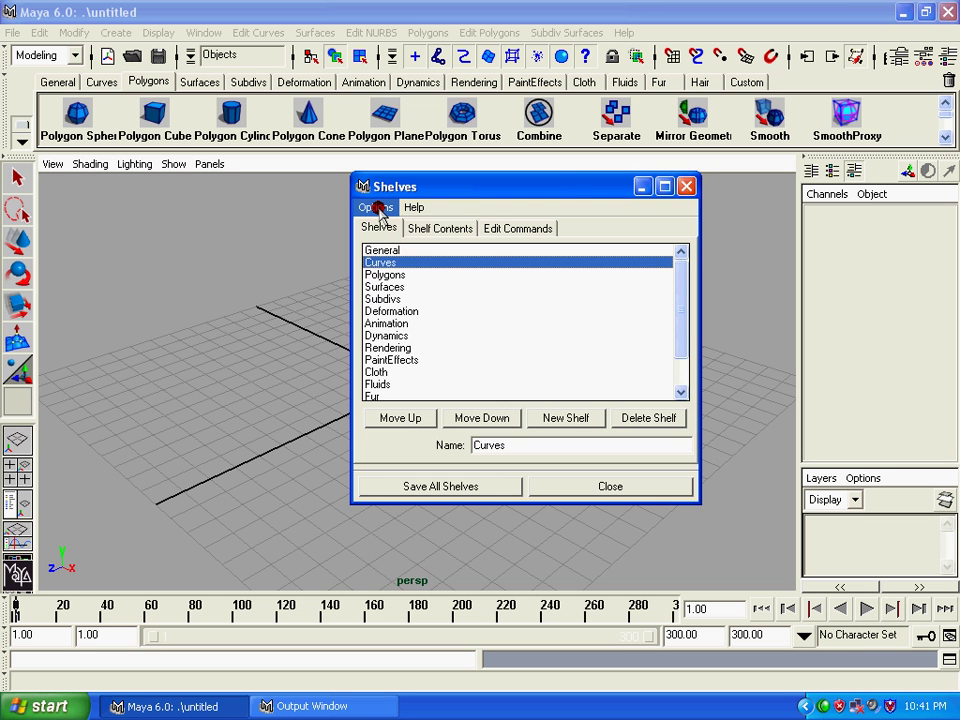
pyautogui.click(377, 209)
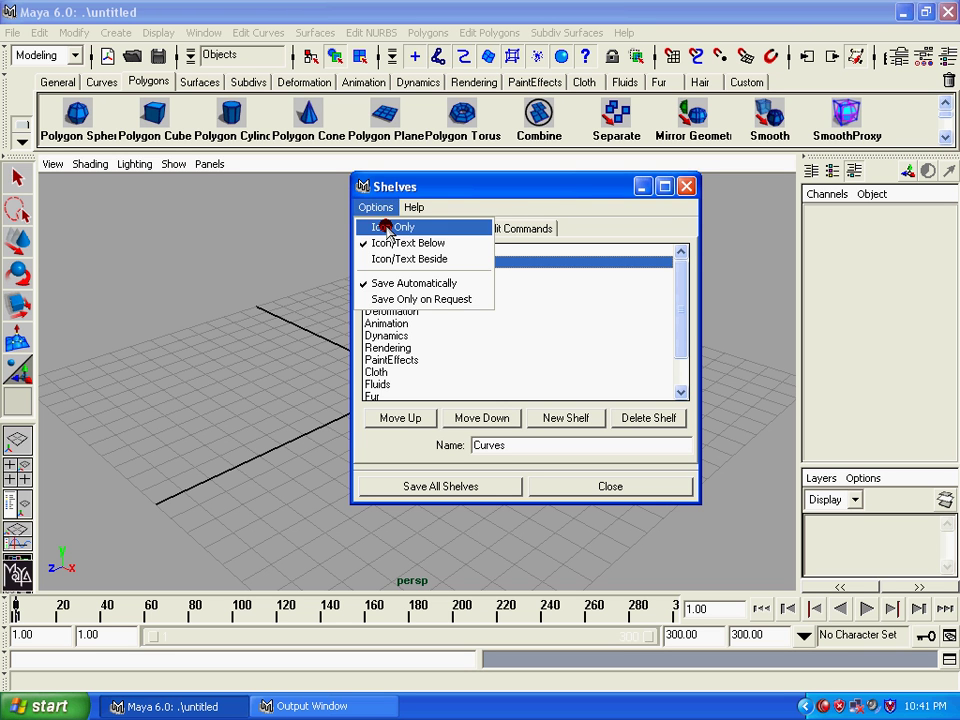
pyautogui.click(387, 228)
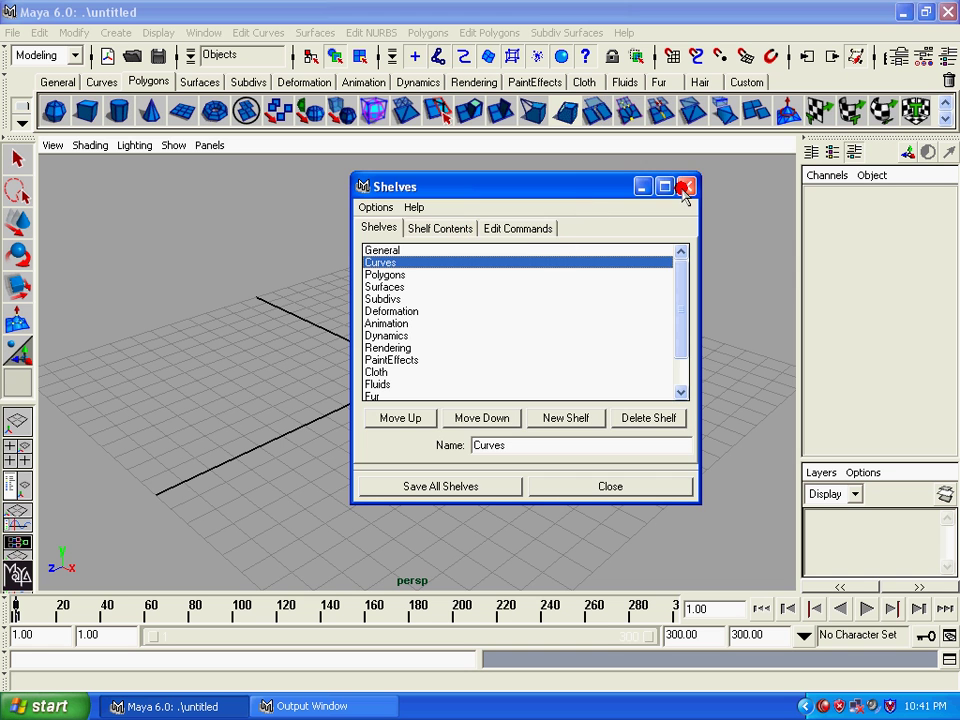
pyautogui.click(685, 187)
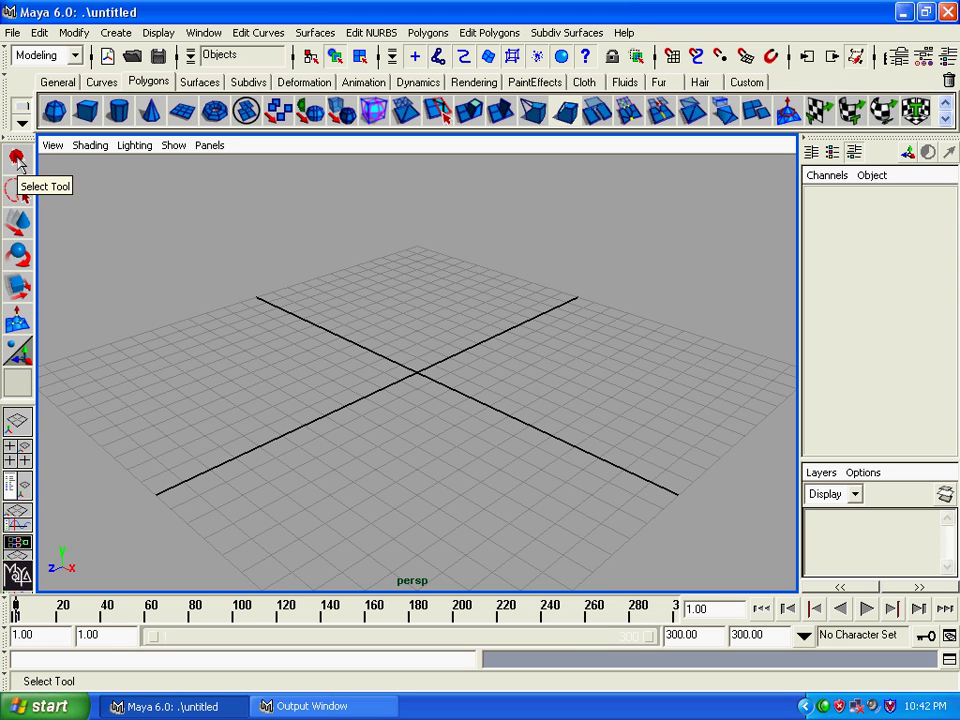
# Lasso an area of the grid, then cycle Move, Rotate, Scale, Soft Modification and Show Manipulator tools
pyautogui.click(19, 189)
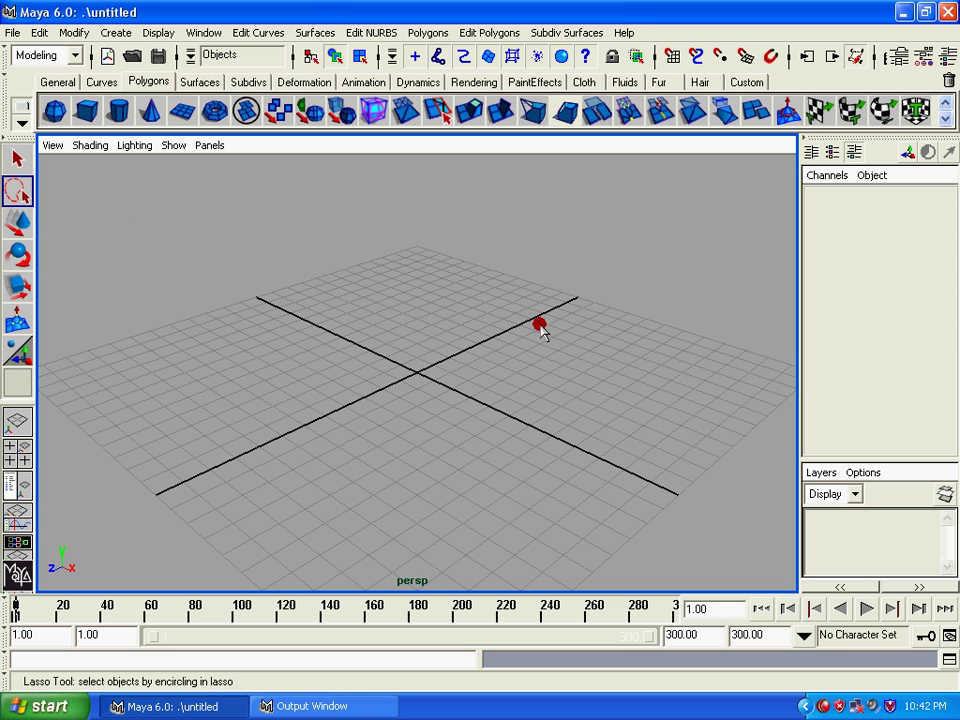
pyautogui.moveTo(540, 327)
pyautogui.mouseDown()
pyautogui.moveTo(429, 283)
pyautogui.moveTo(343, 414)
pyautogui.moveTo(546, 431)
pyautogui.moveTo(450, 371)
pyautogui.moveTo(601, 333)
pyautogui.moveTo(535, 318)
pyautogui.mouseUp()
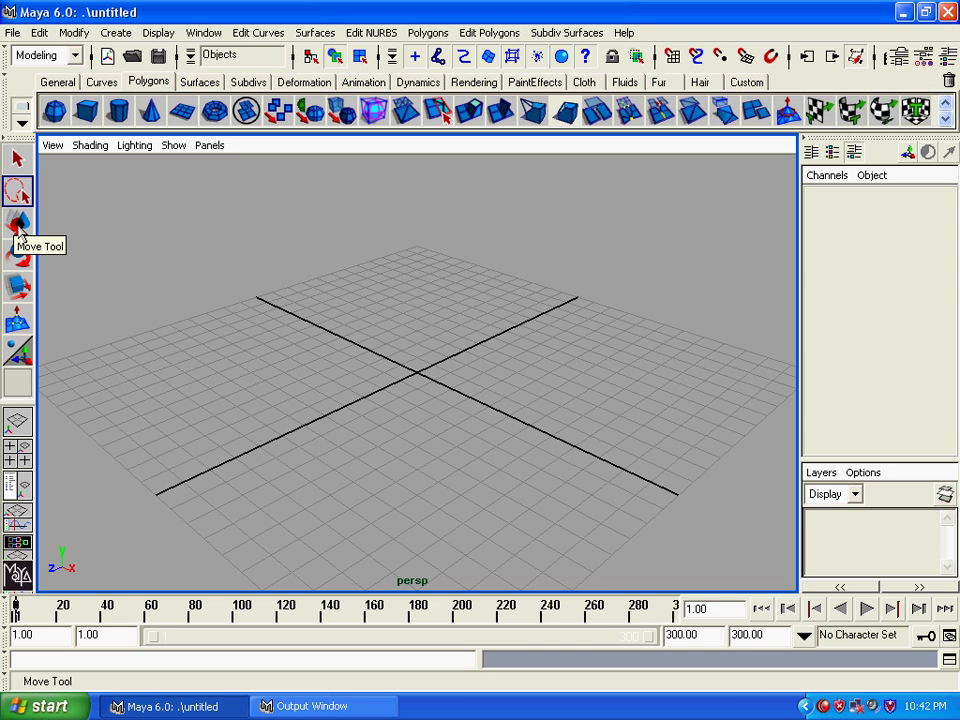
pyautogui.click(19, 230)
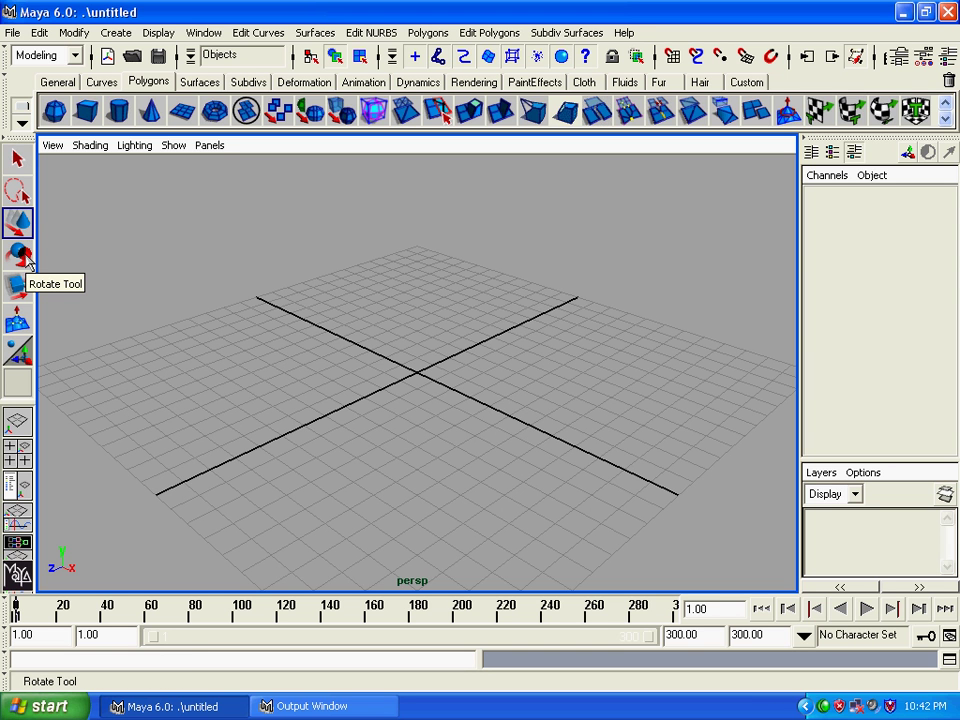
pyautogui.click(26, 257)
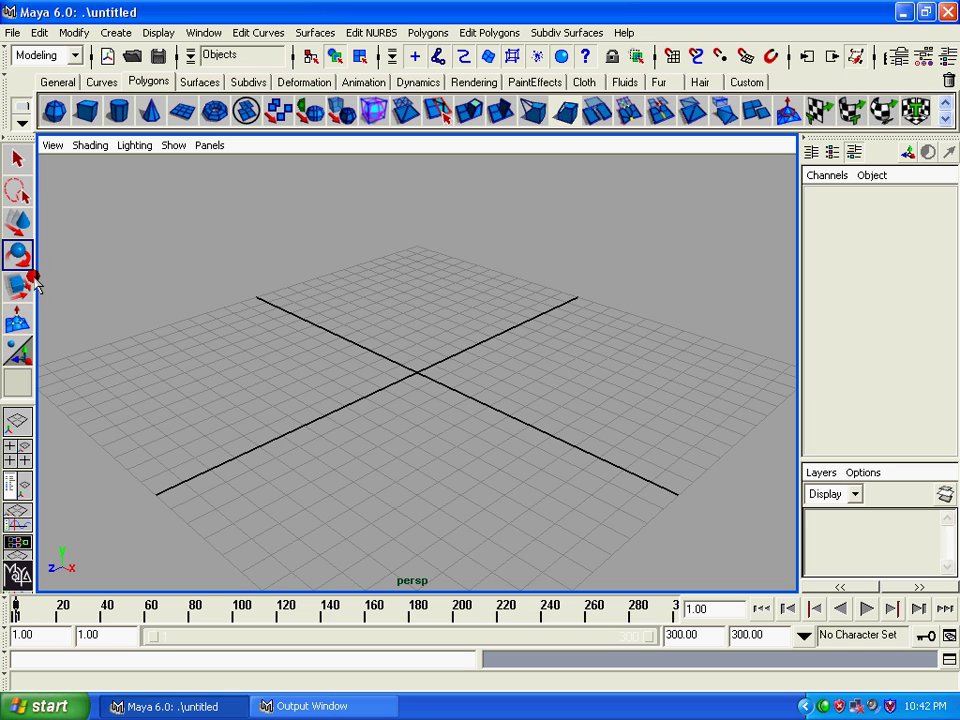
pyautogui.click(20, 285)
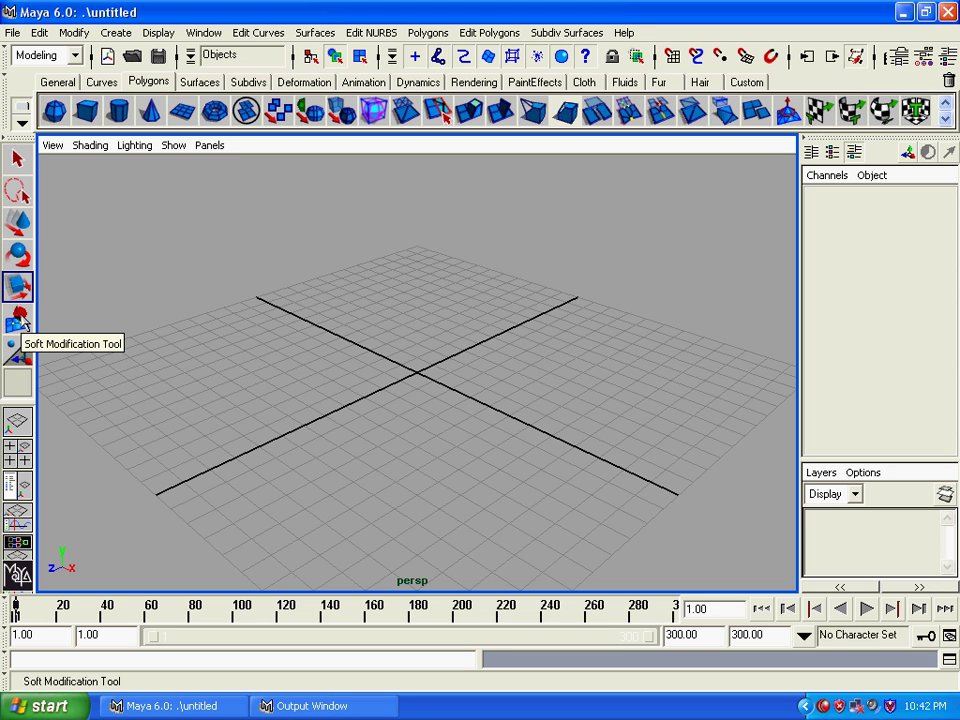
pyautogui.click(22, 320)
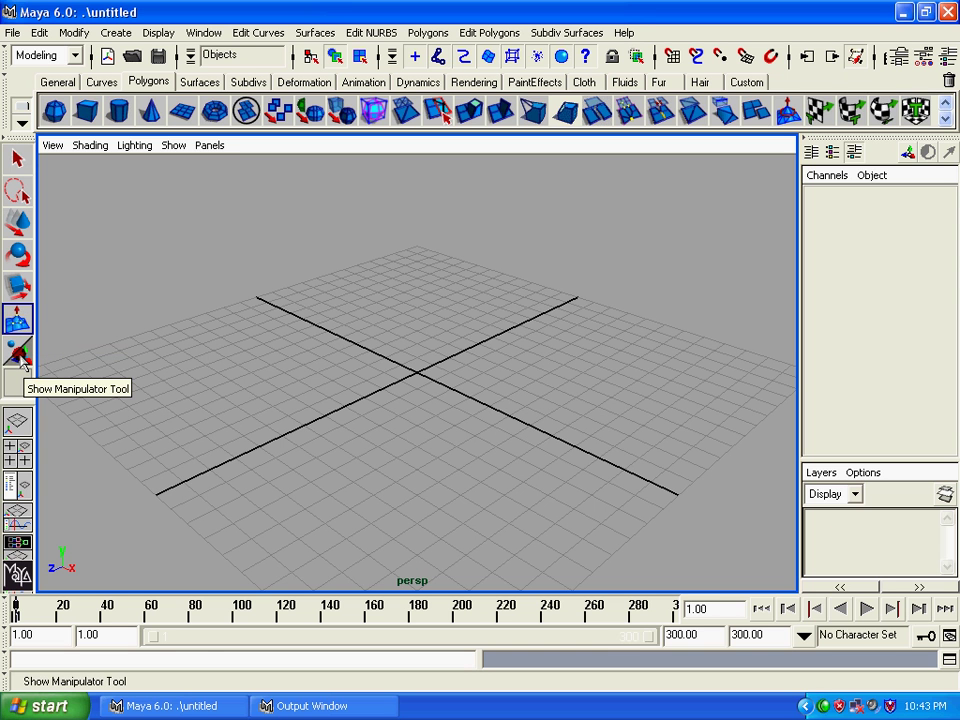
pyautogui.click(20, 357)
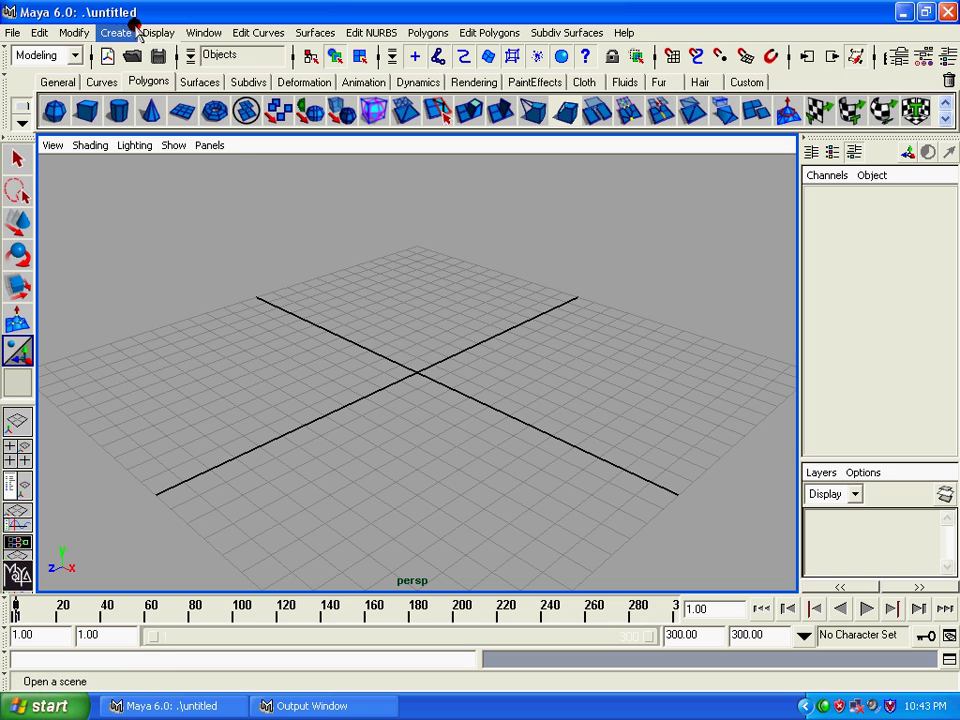
pyautogui.click(118, 33)
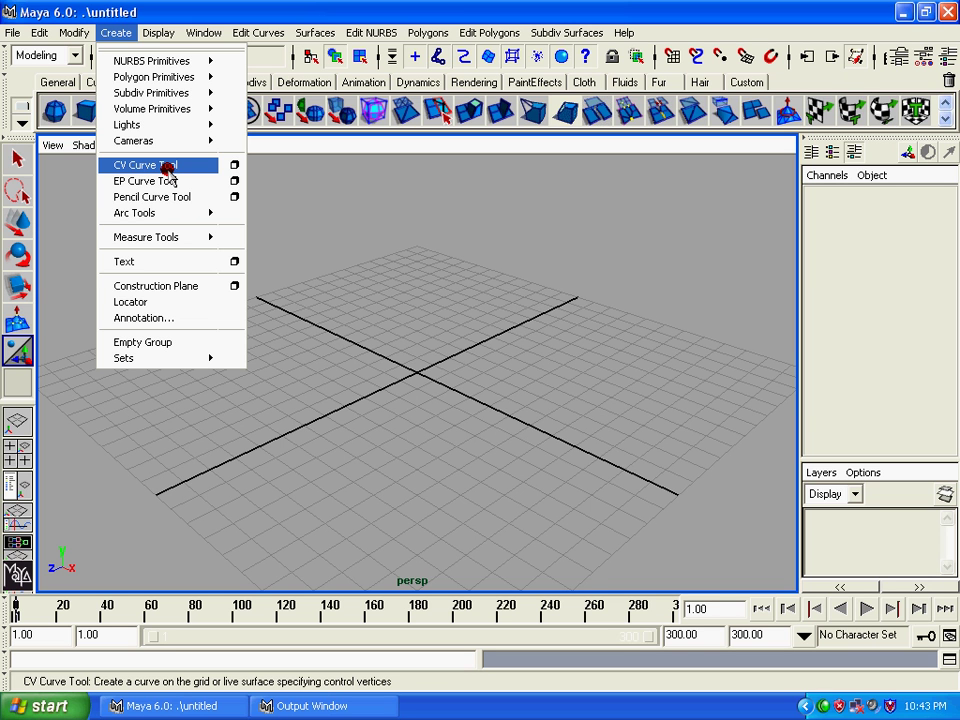
pyautogui.click(168, 167)
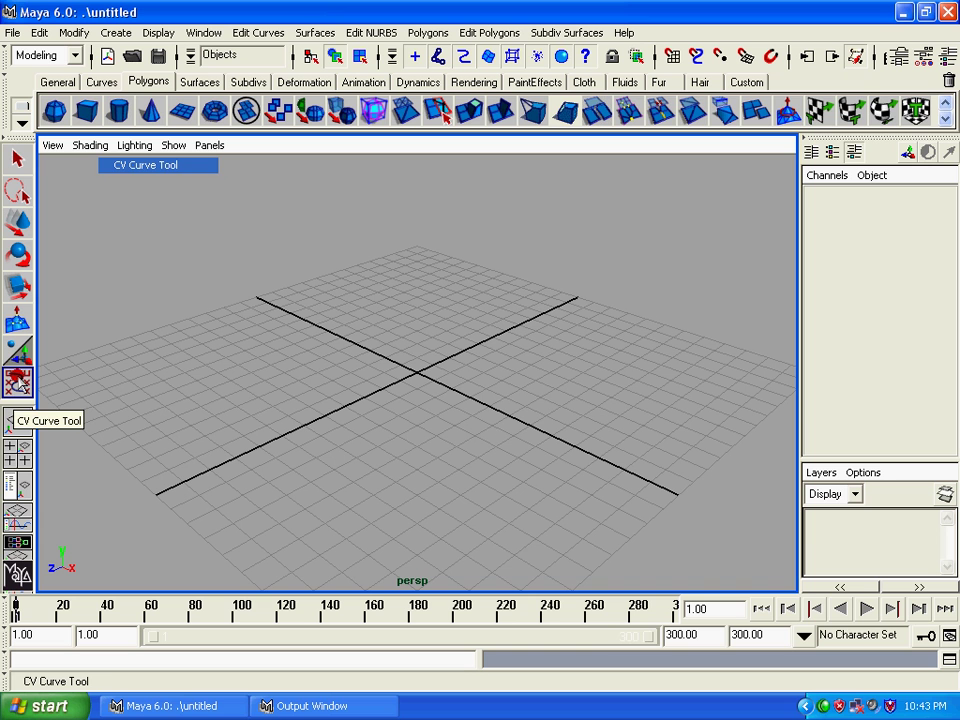
pyautogui.click(19, 381)
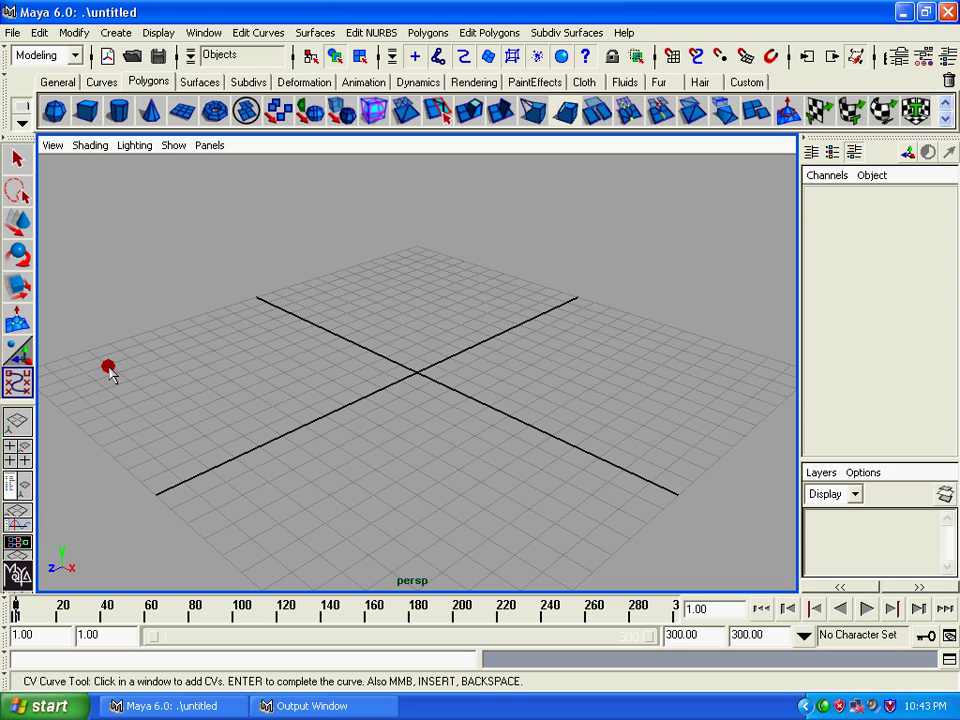
pyautogui.click(108, 367)
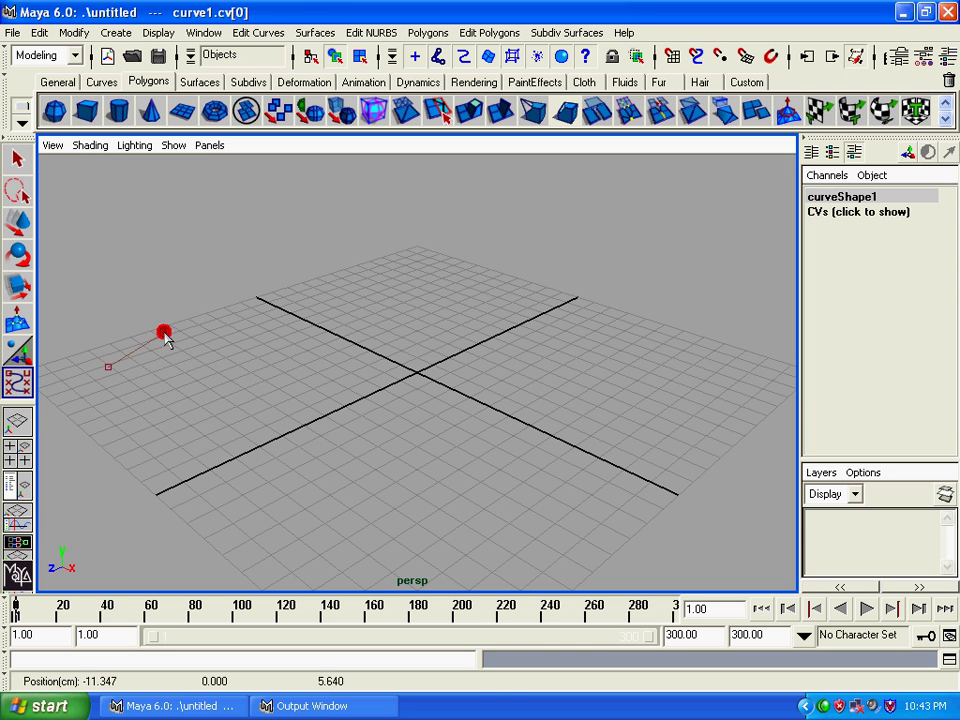
pyautogui.click(177, 332)
pyautogui.click(234, 346)
pyautogui.click(243, 372)
pyautogui.click(246, 412)
pyautogui.click(320, 305)
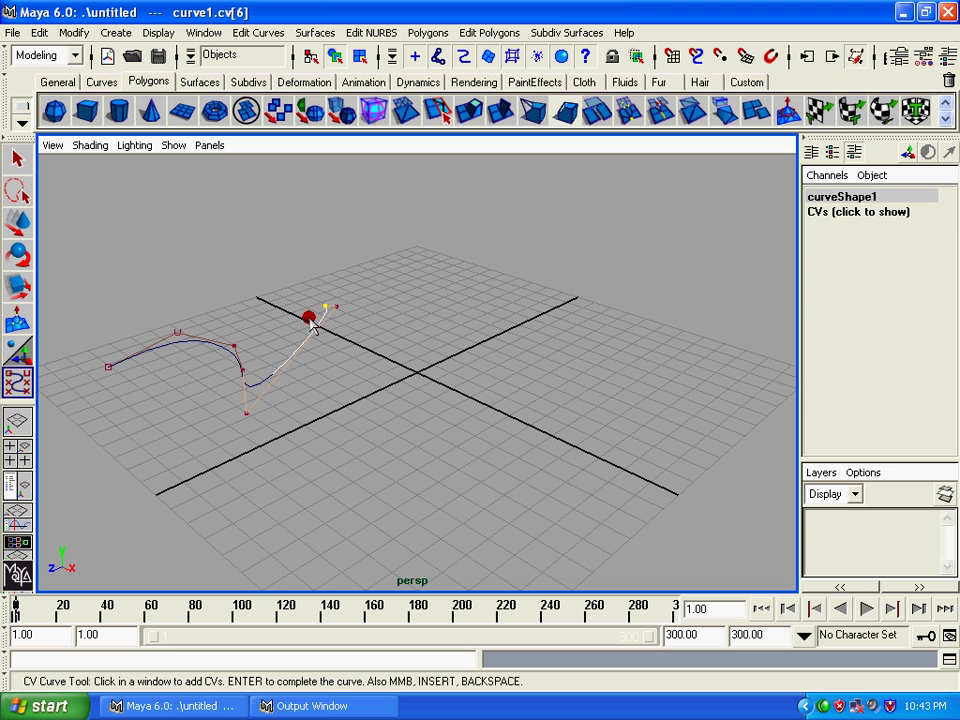
pyautogui.press('Return')
pyautogui.press('Delete')
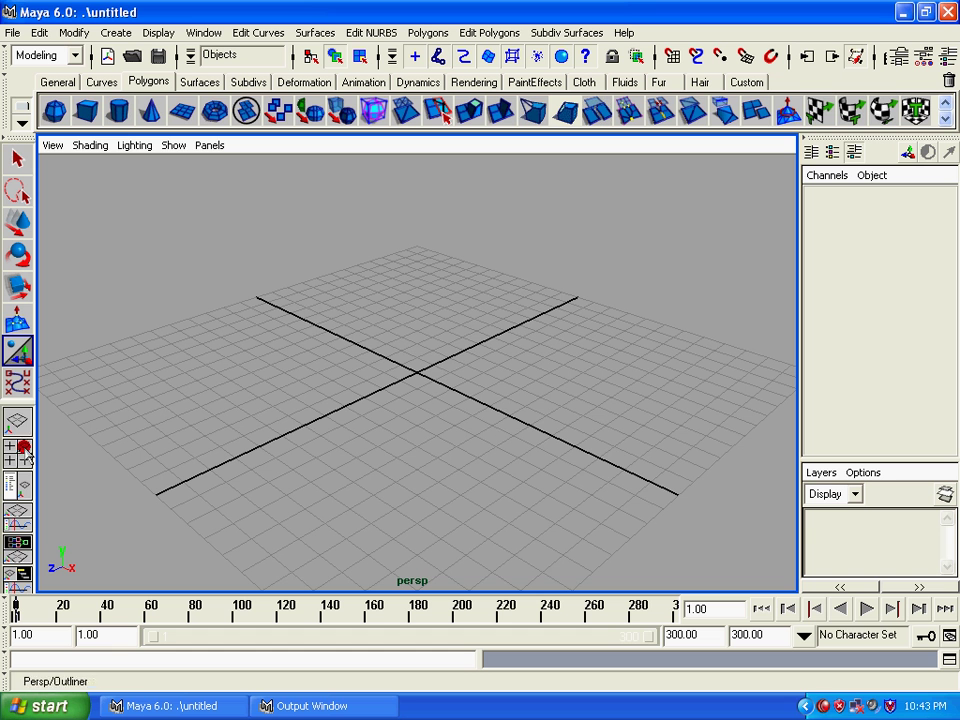
# Cycle the quick layouts Four View, Persp/Outliner and Persp/Graph, ending on a single perspective view
pyautogui.click(17, 448)
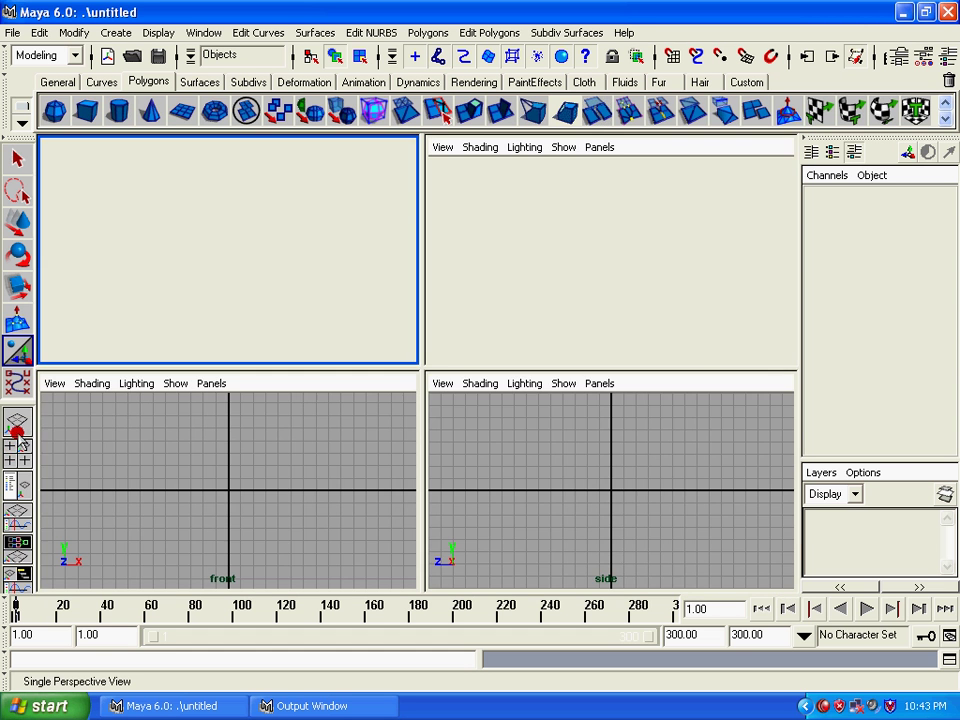
pyautogui.click(17, 425)
pyautogui.click(12, 460)
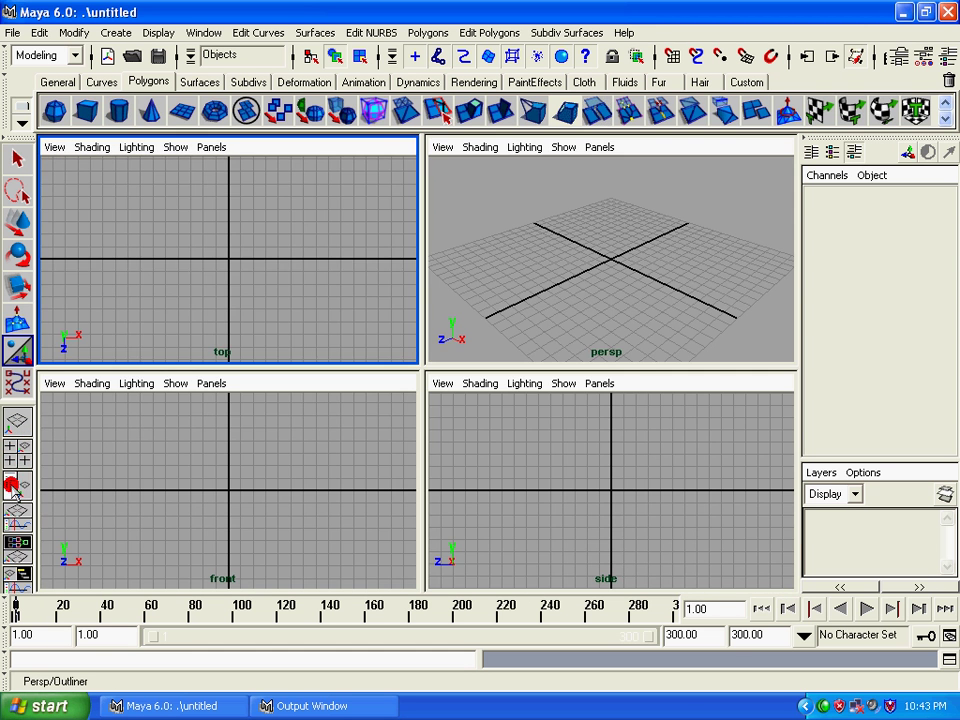
pyautogui.click(12, 487)
pyautogui.click(19, 505)
pyautogui.click(15, 487)
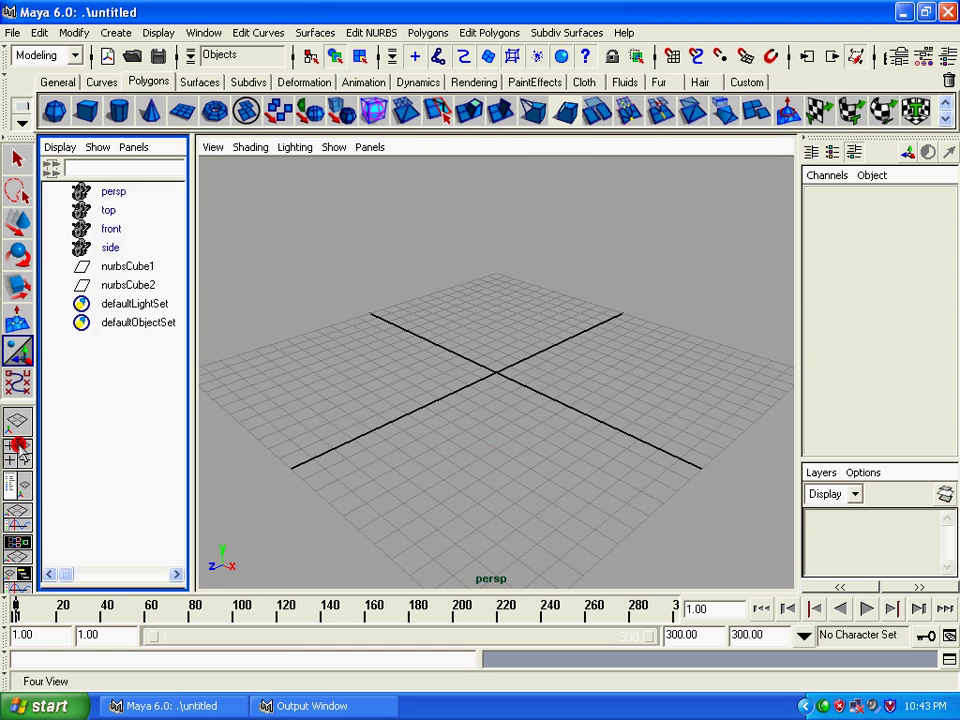
pyautogui.click(17, 448)
pyautogui.click(17, 425)
# Pick Persp/Graph/Outliner from the layouts list, then switch to Hypershade/Persp and reopen the list
pyautogui.rightClick(18, 425)
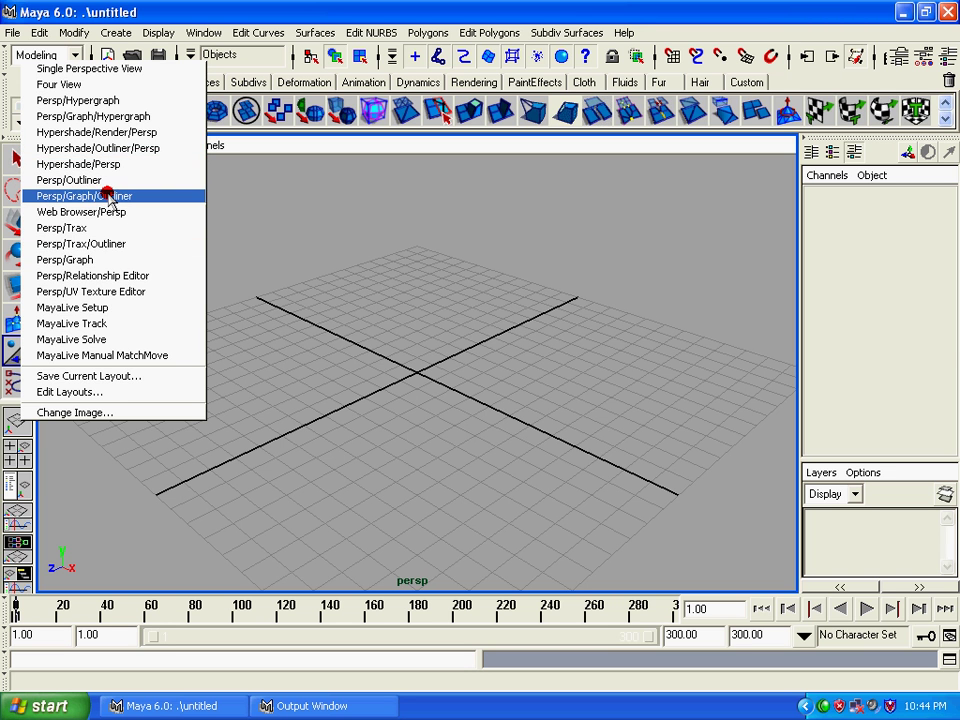
pyautogui.click(118, 196)
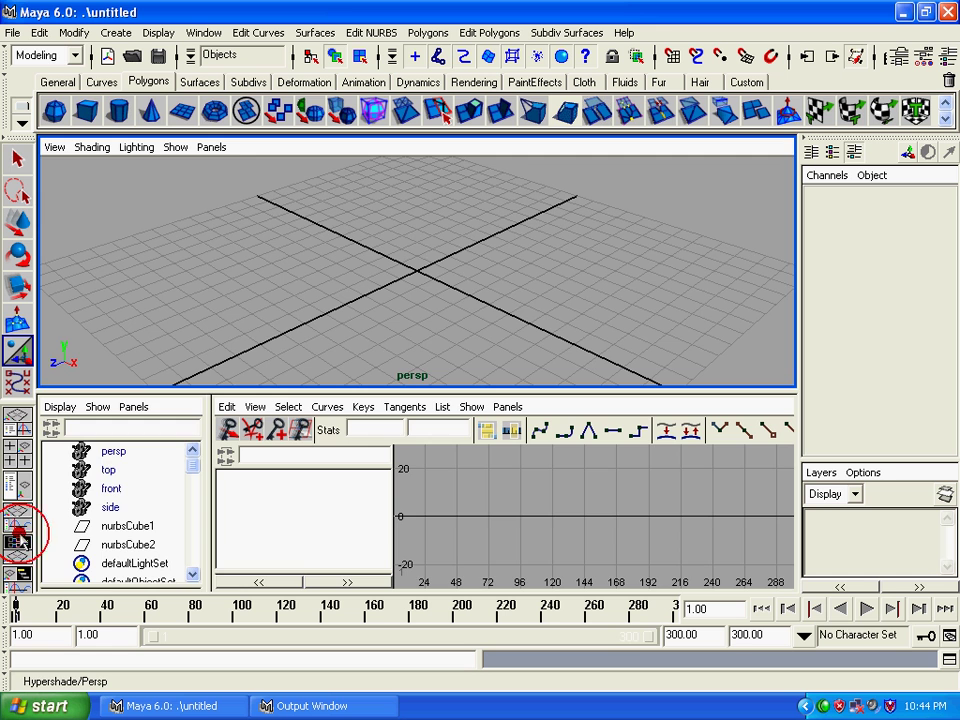
pyautogui.click(18, 437)
pyautogui.rightClick(18, 430)
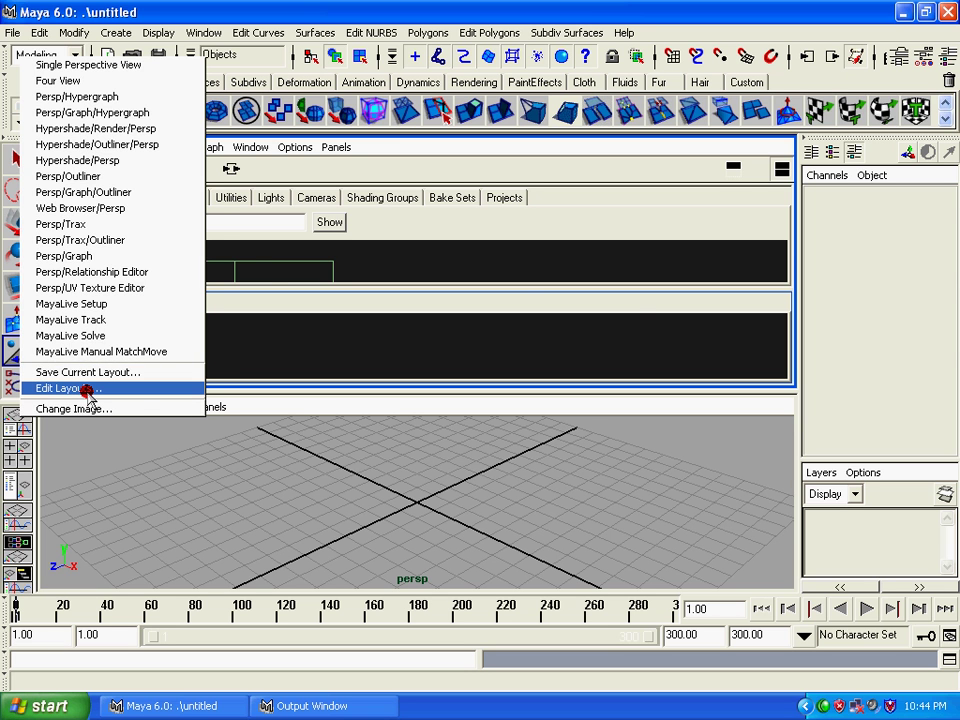
# Review the Side, Persp and Outliner panels and saved layouts in Edit Layouts, then close it
pyautogui.click(88, 390)
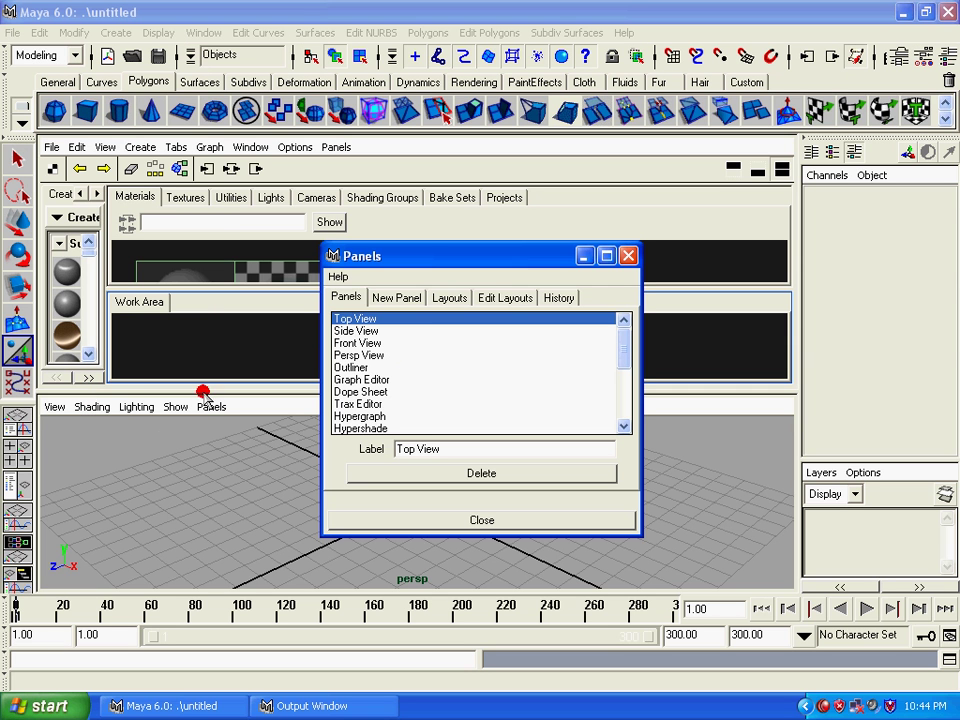
pyautogui.click(345, 331)
pyautogui.click(345, 355)
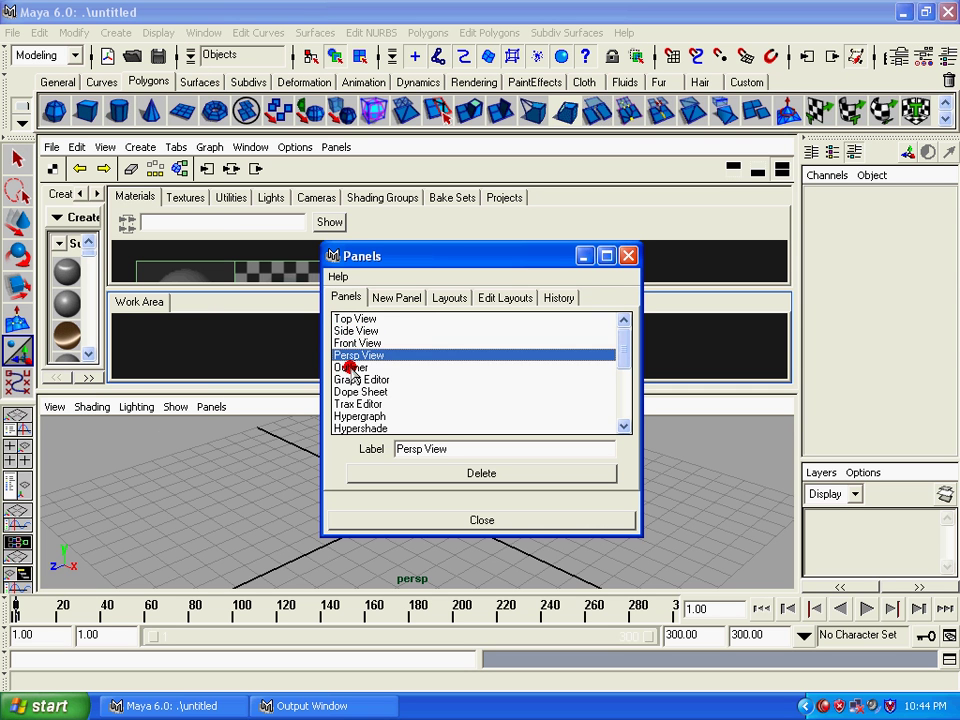
pyautogui.click(335, 367)
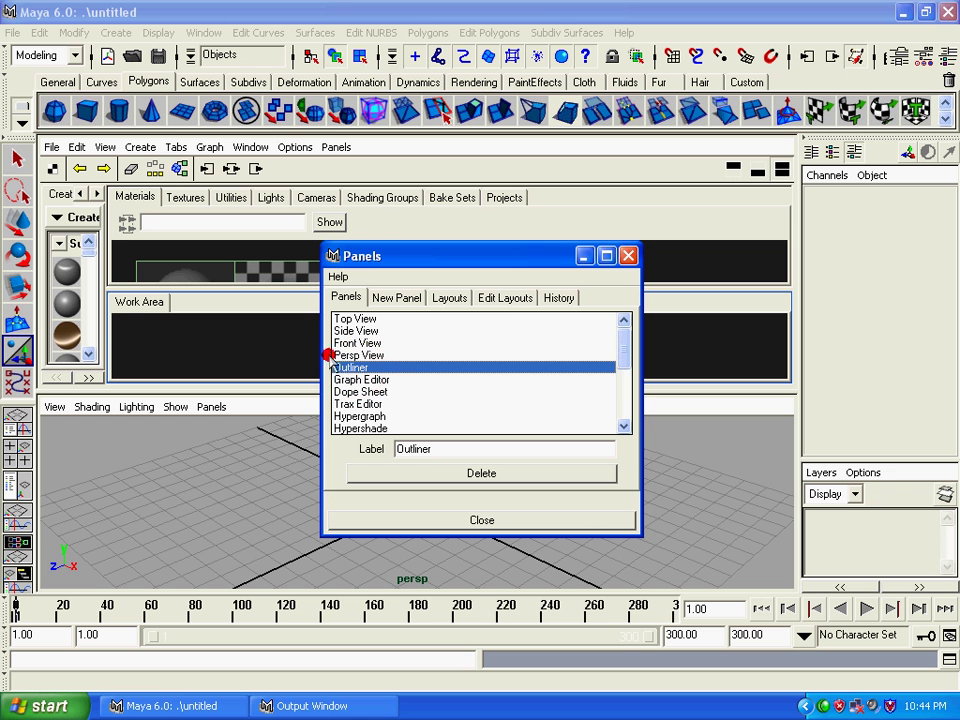
pyautogui.click(467, 300)
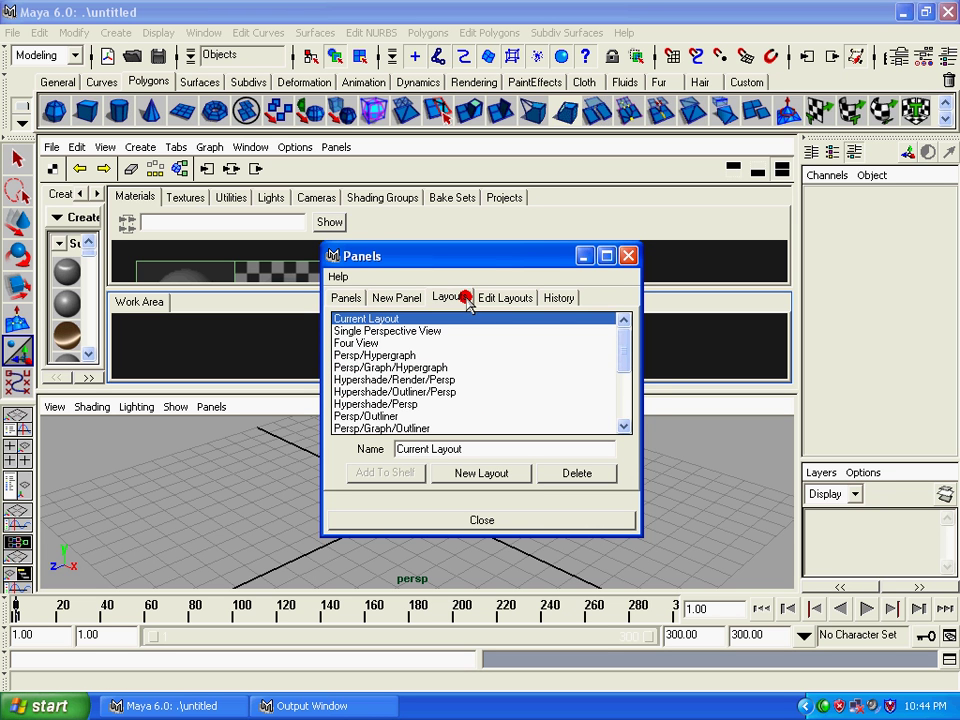
pyautogui.moveTo(623, 339); pyautogui.dragTo(623, 413)
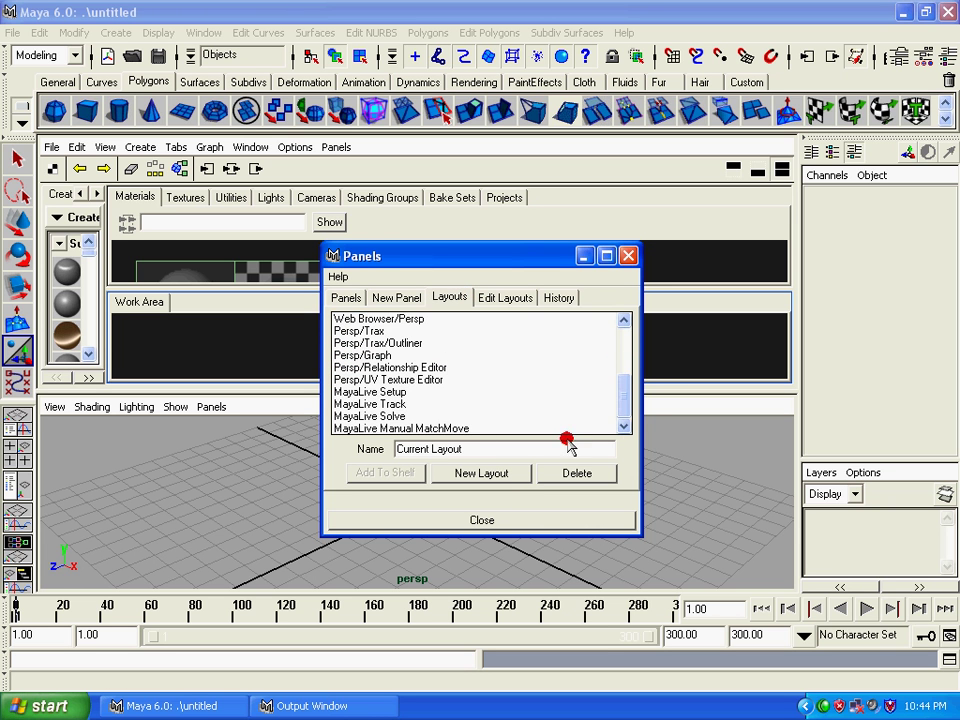
pyautogui.click(470, 520)
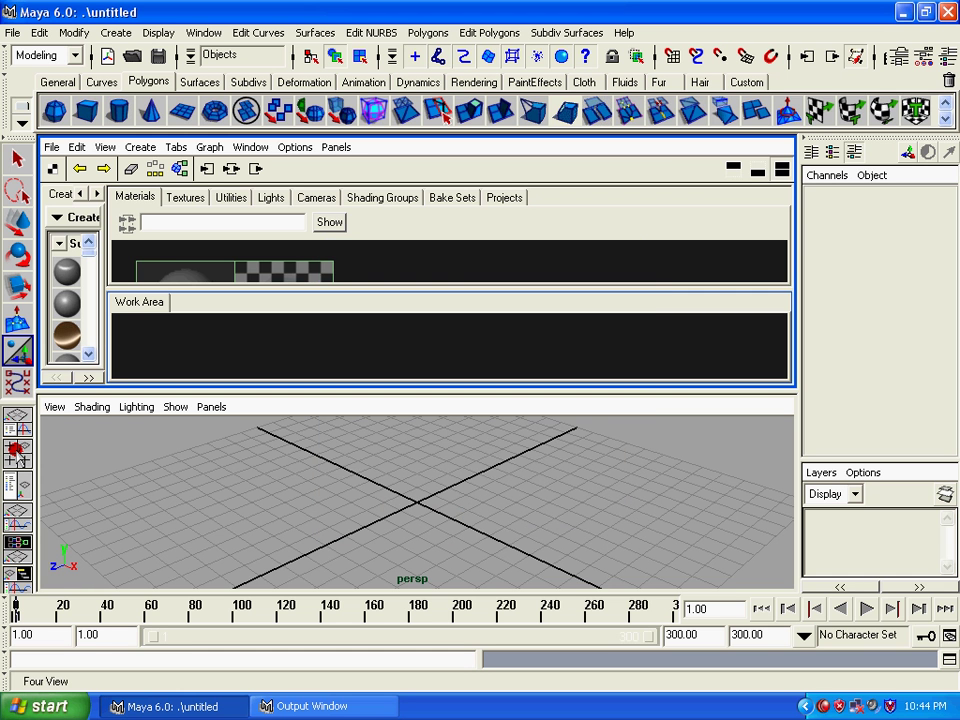
# Cycle layouts back to Single Perspective View and frame the whole grid with A
pyautogui.click(18, 452)
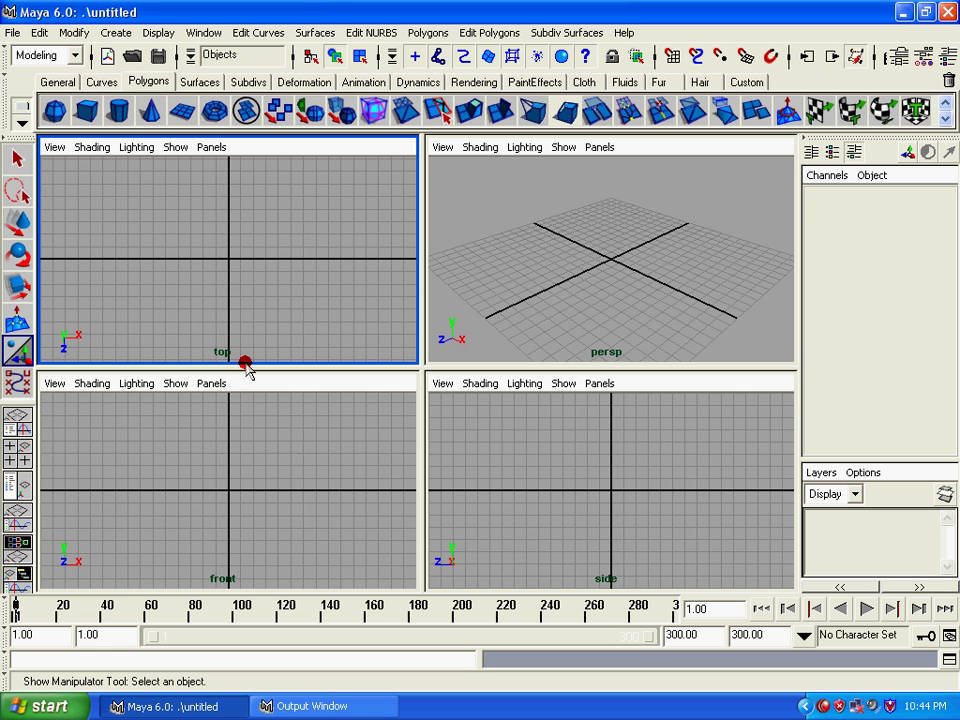
pyautogui.click(15, 415)
pyautogui.rightClick(15, 413)
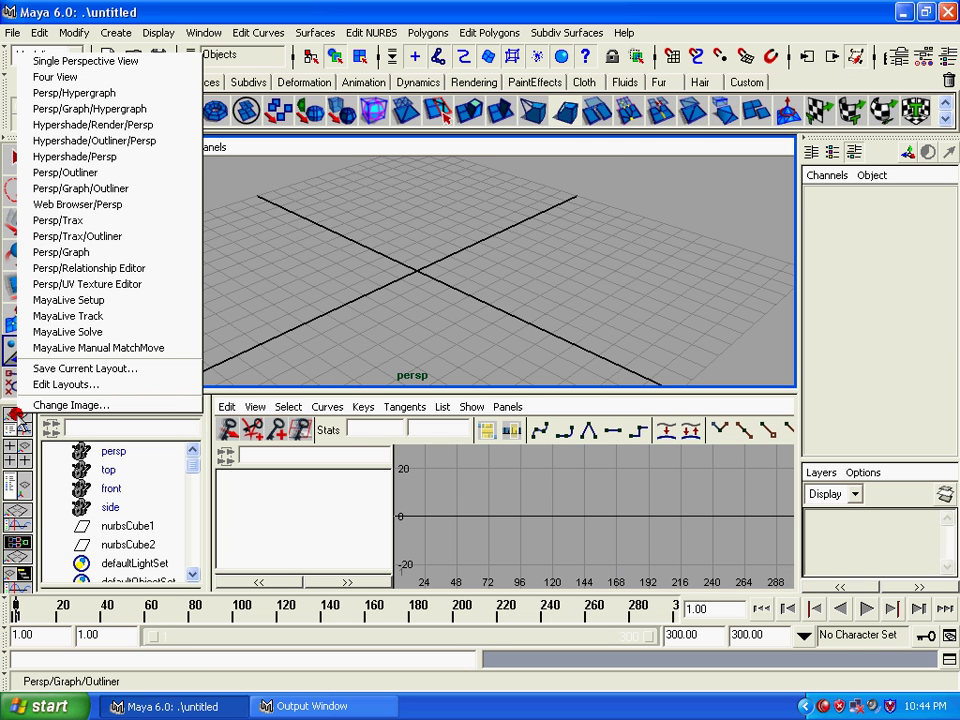
pyautogui.click(45, 60)
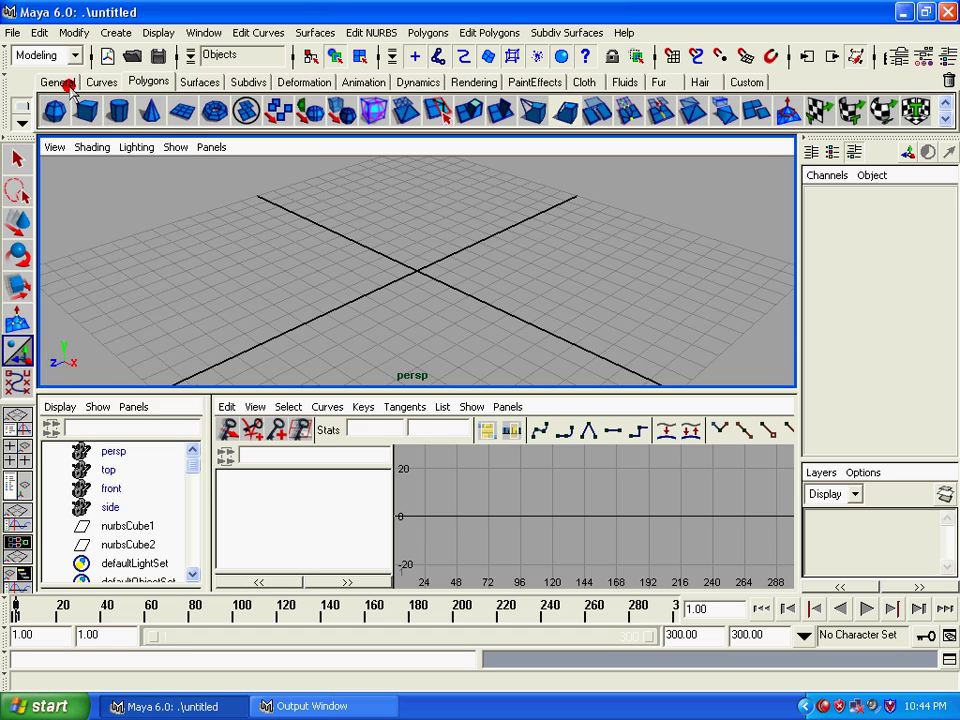
pyautogui.click(12, 421)
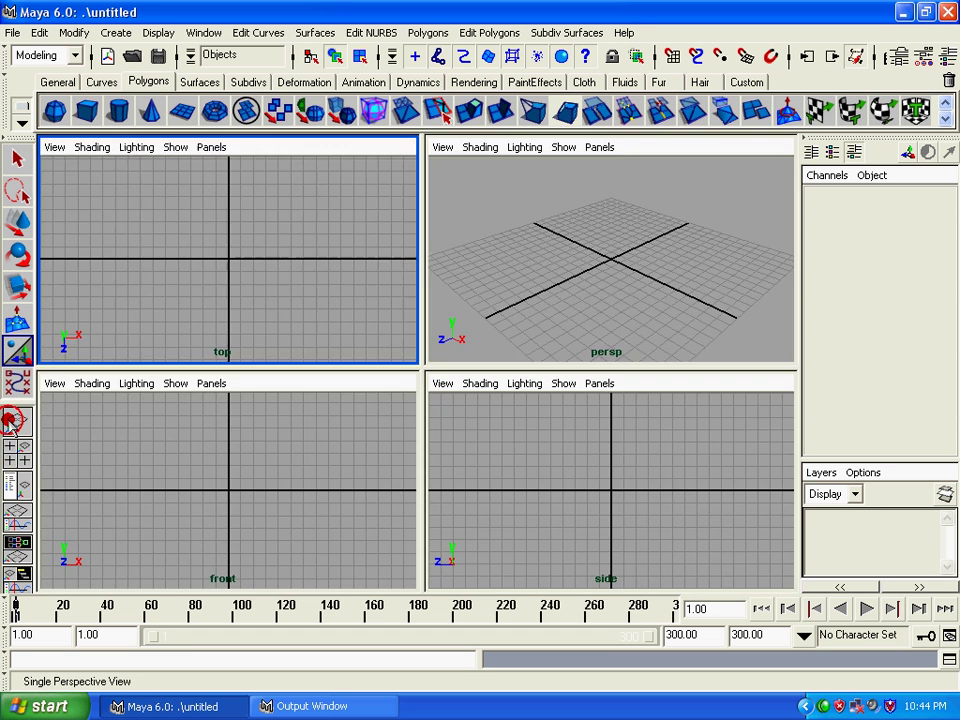
pyautogui.click(10, 421)
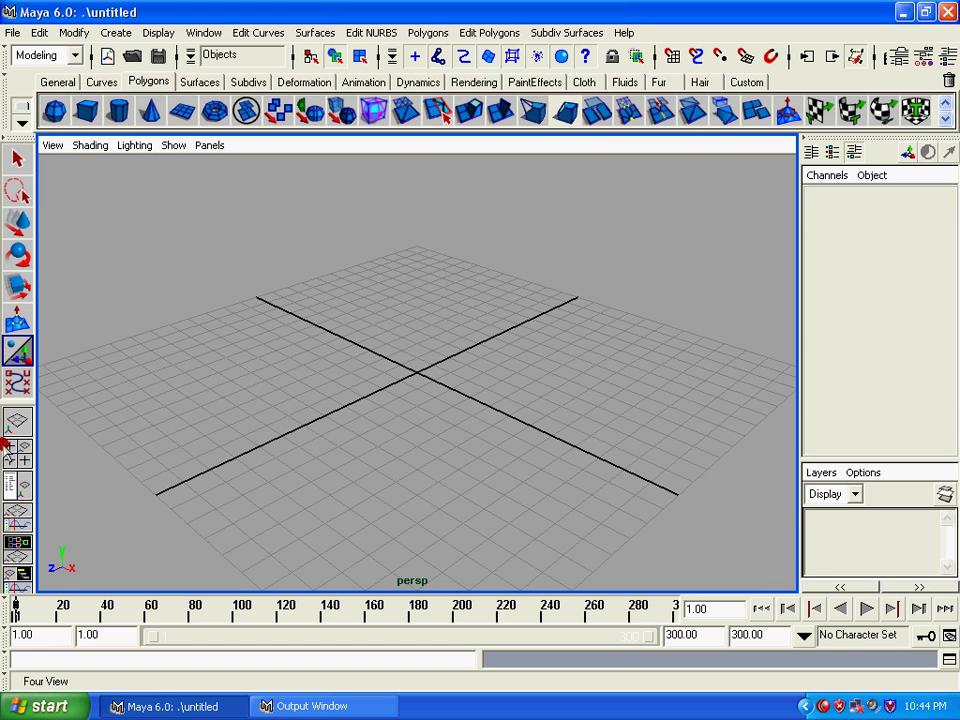
pyautogui.press('a')
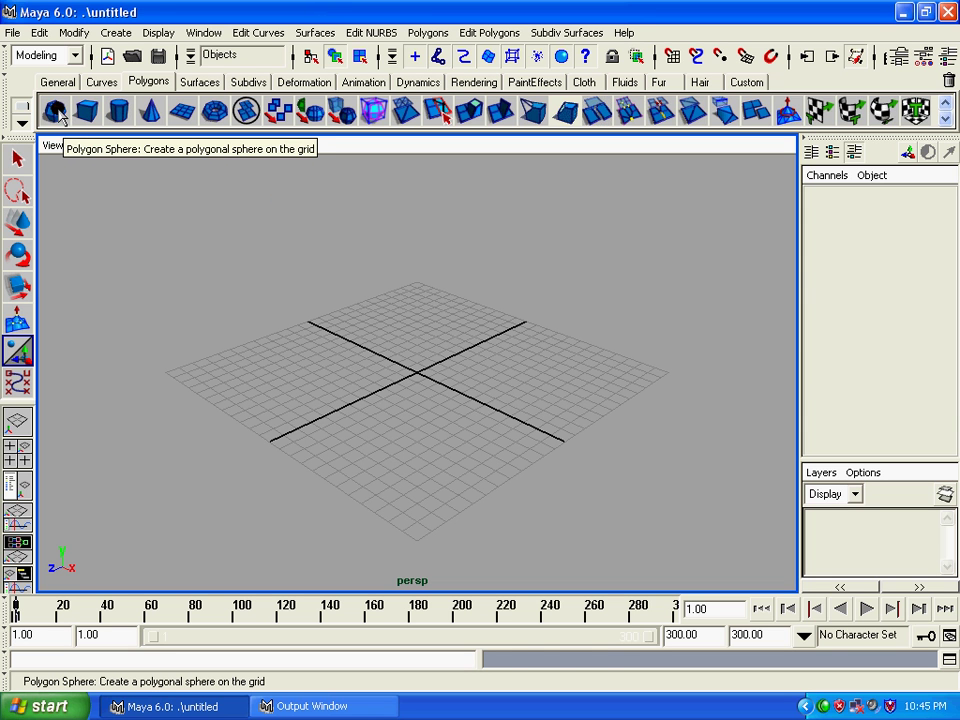
# Create a polygon sphere from the shelf and marquee-select it with the Select Tool
pyautogui.click(55, 111)
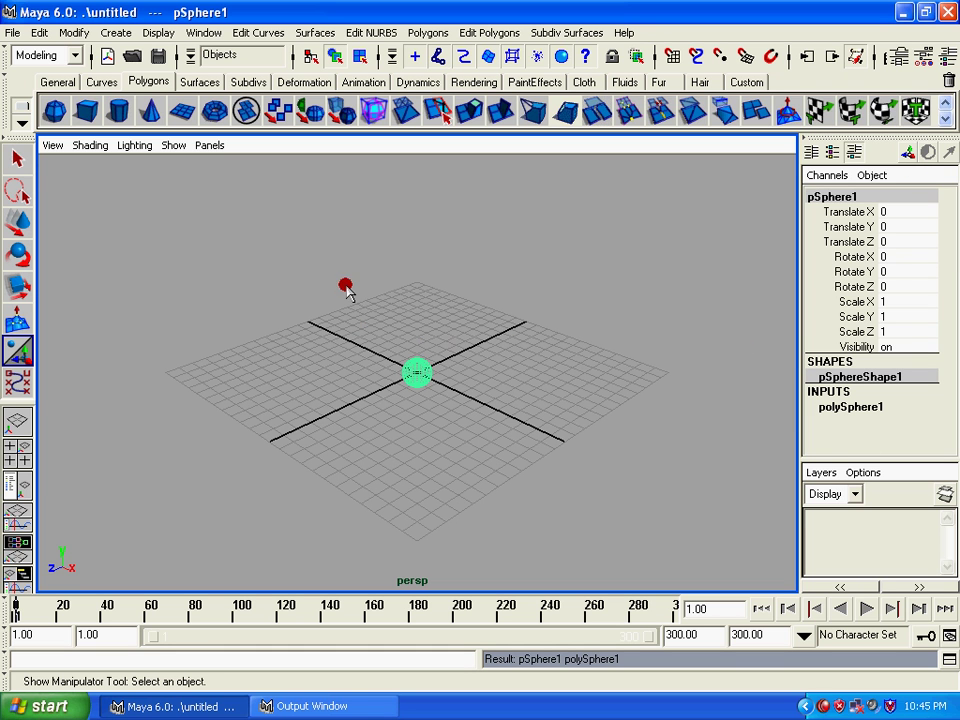
pyautogui.click(16, 158)
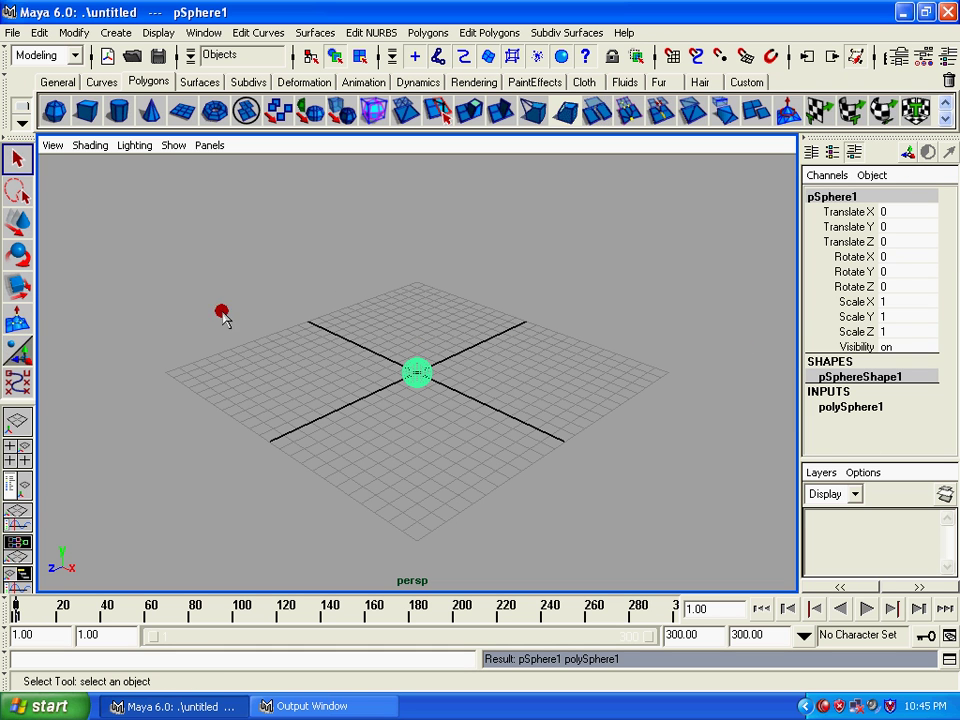
pyautogui.moveTo(312, 310); pyautogui.dragTo(471, 457)
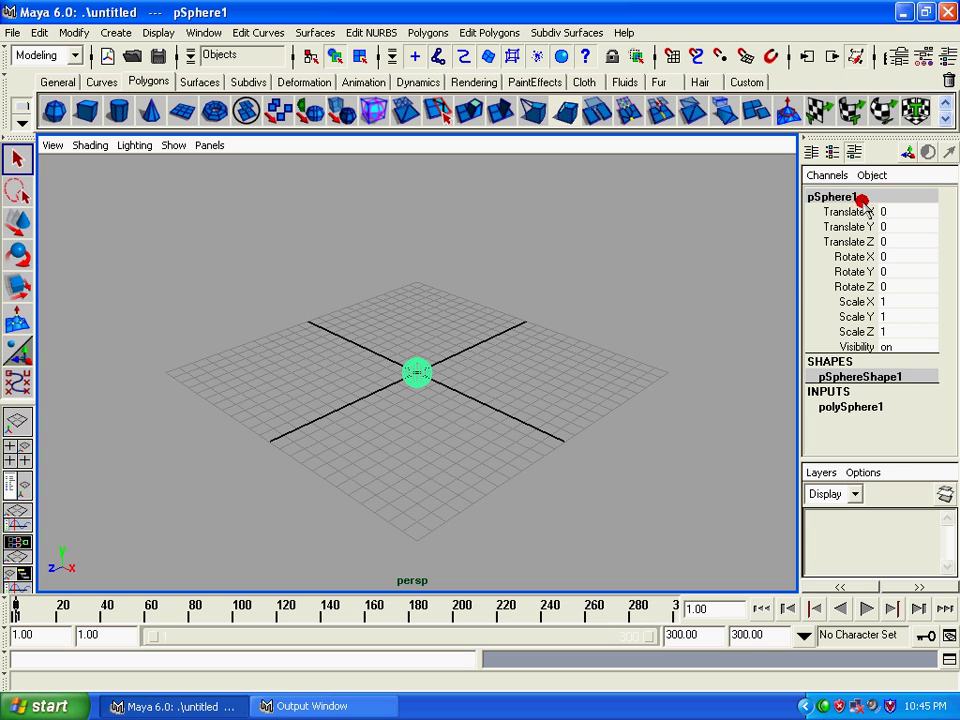
# Replace the name pSphere1 with xyz in the Channel Box name field
pyautogui.doubleClick(858, 197)
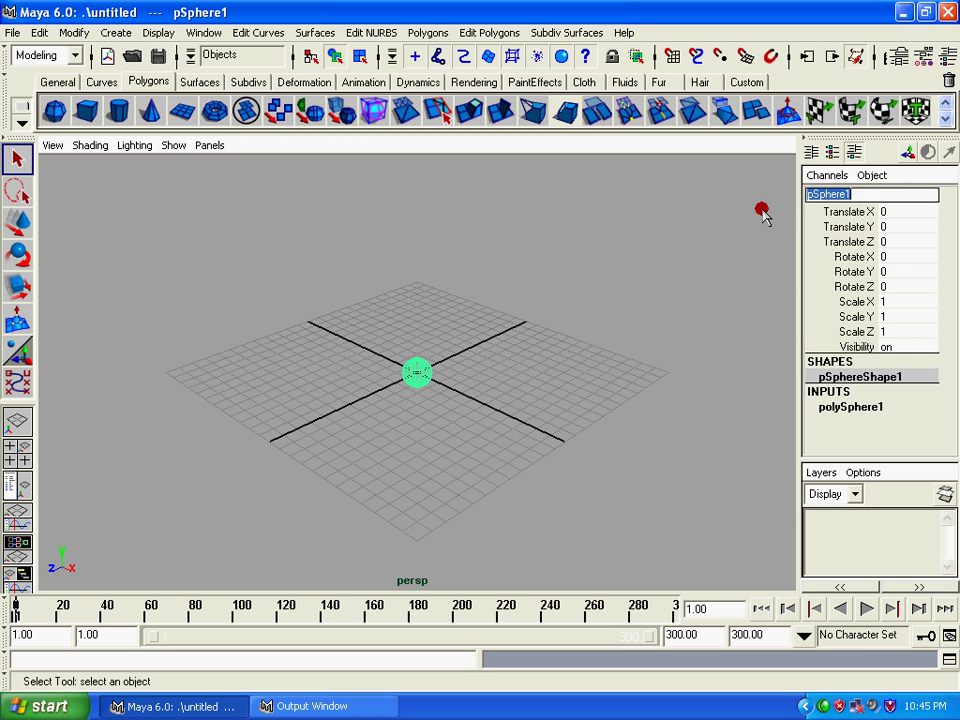
pyautogui.moveTo(870, 197)
pyautogui.mouseDown()
pyautogui.moveTo(447, 197)
pyautogui.moveTo(853, 208)
pyautogui.moveTo(743, 218)
pyautogui.mouseUp()
pyautogui.press('w')
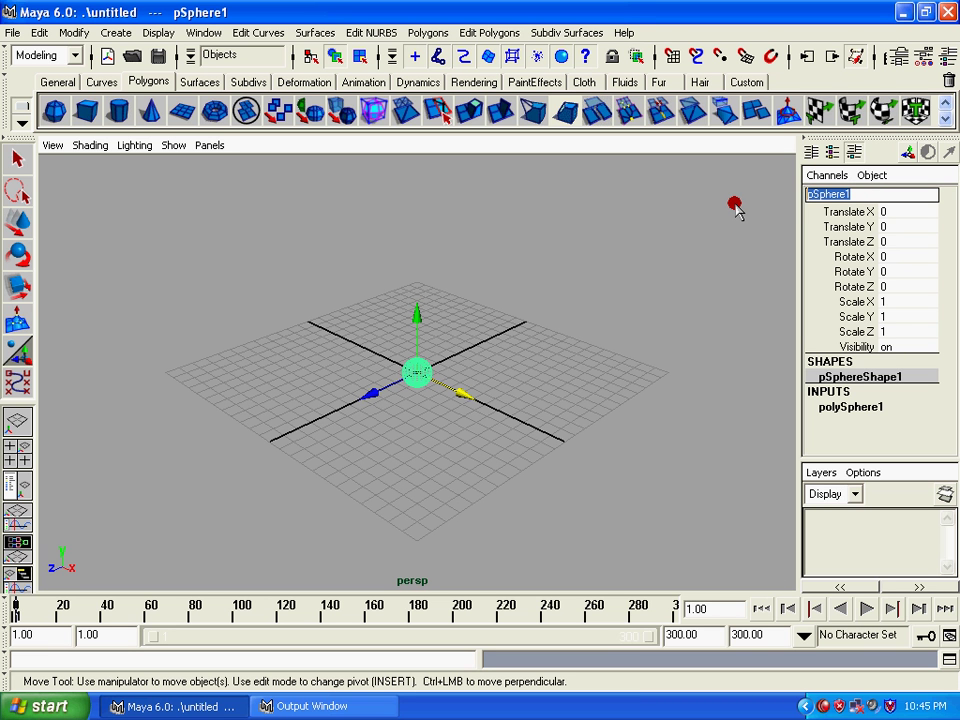
pyautogui.write('xy')
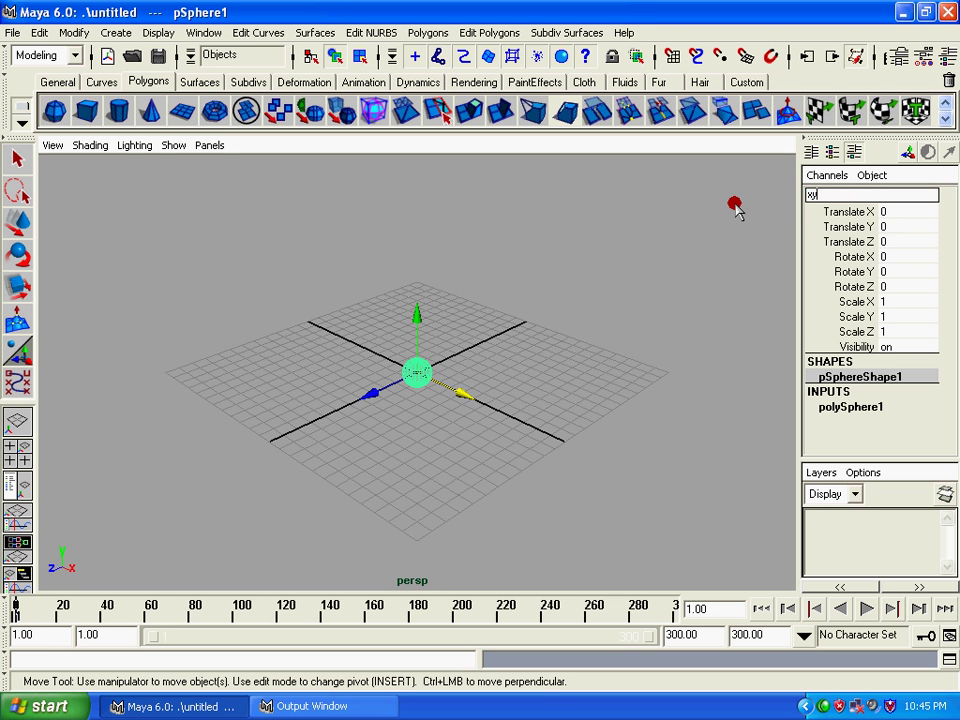
pyautogui.write('z')
pyautogui.press('Return')
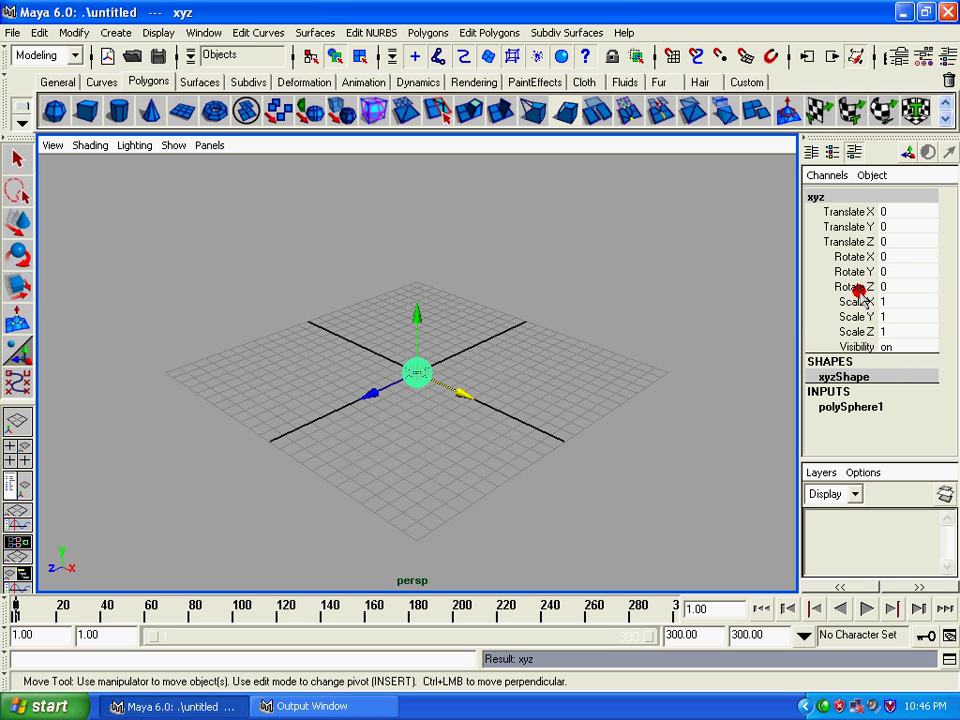
# Select the xyzShape entry in the Channel Box and try renaming the shape and xyz nodes
pyautogui.press('q')
pyautogui.click(833, 361)
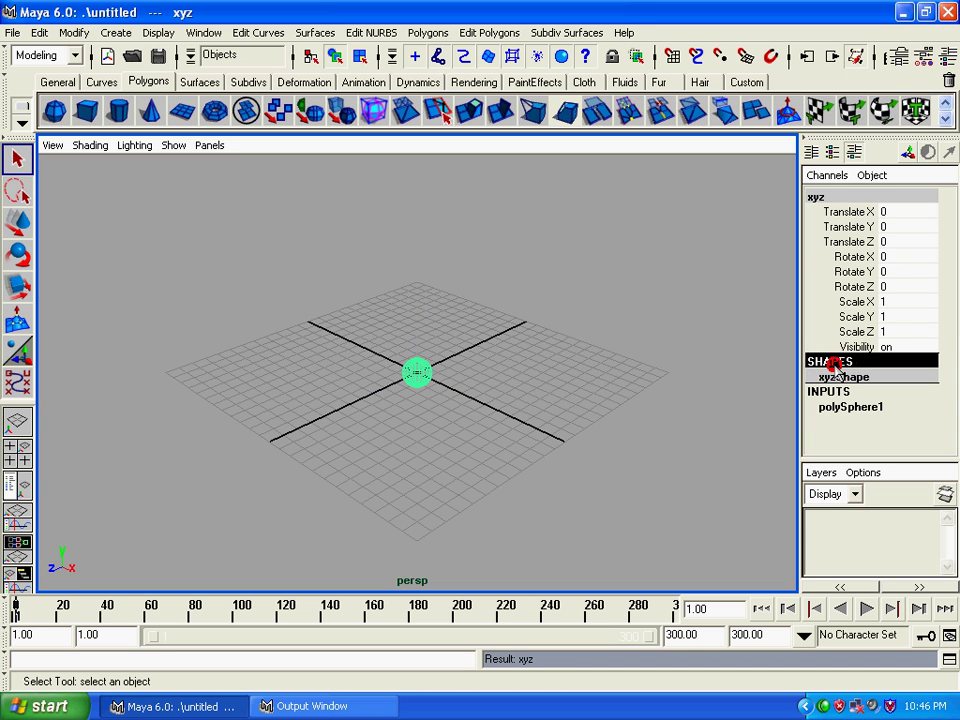
pyautogui.click(833, 377)
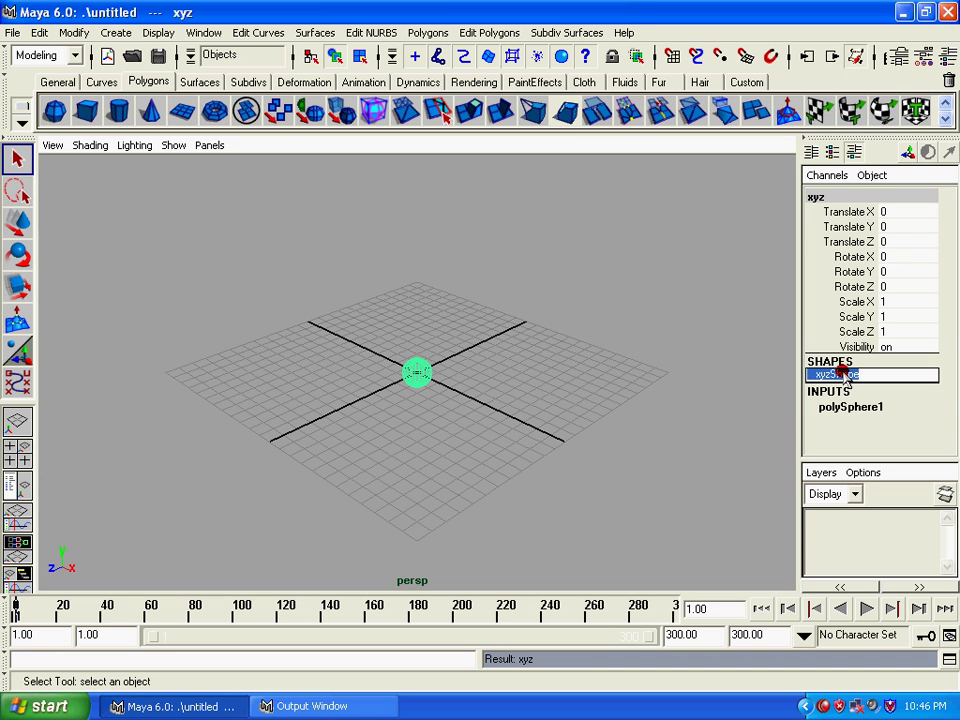
pyautogui.doubleClick(860, 377)
pyautogui.doubleClick(823, 197)
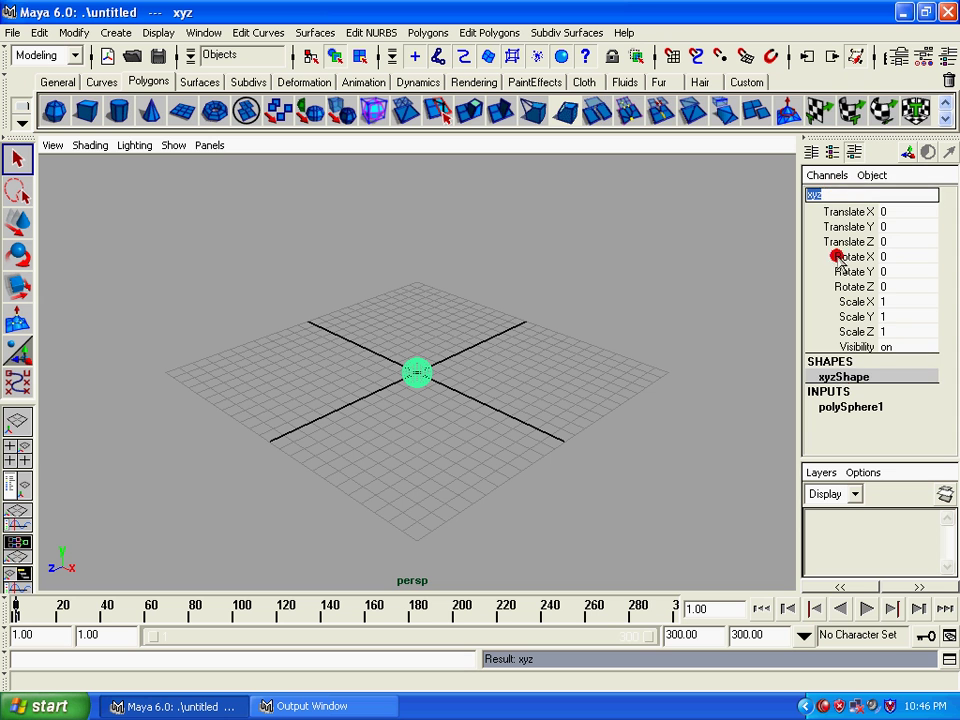
pyautogui.doubleClick(843, 377)
pyautogui.click(870, 375)
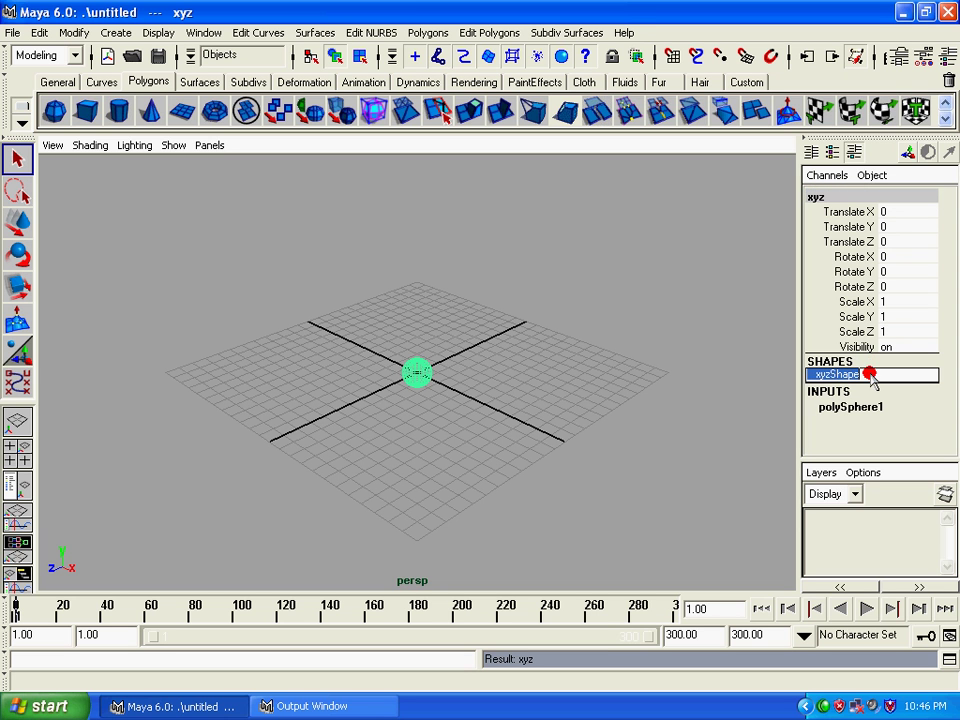
# Expand polySphere1 to show radius 1 and 20×20 subdivisions, and hide the Layer Editor
pyautogui.click(842, 392)
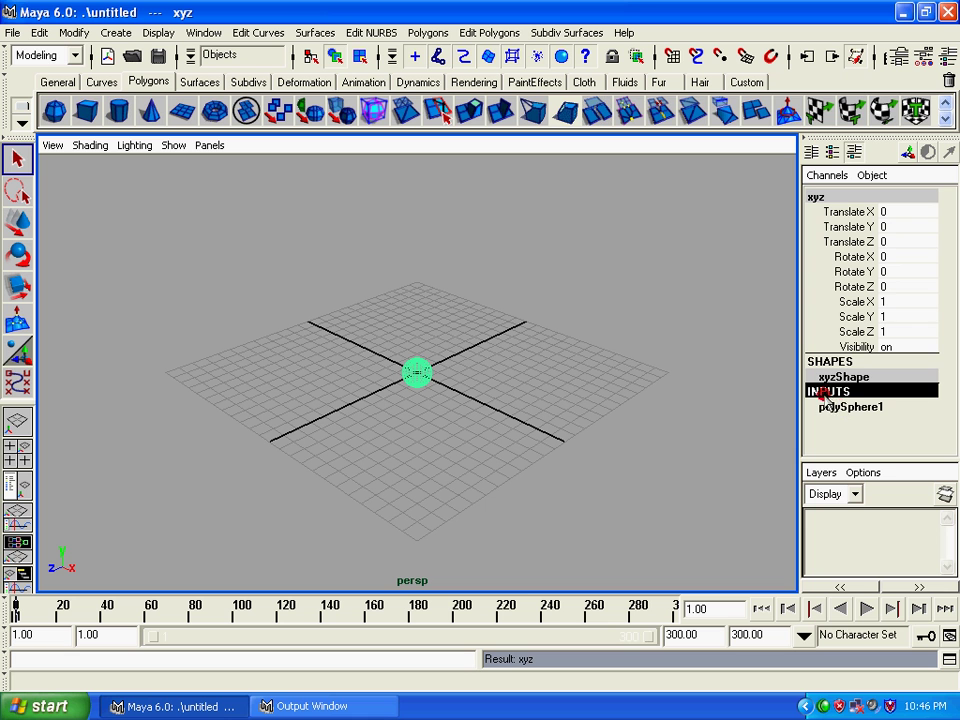
pyautogui.click(846, 403)
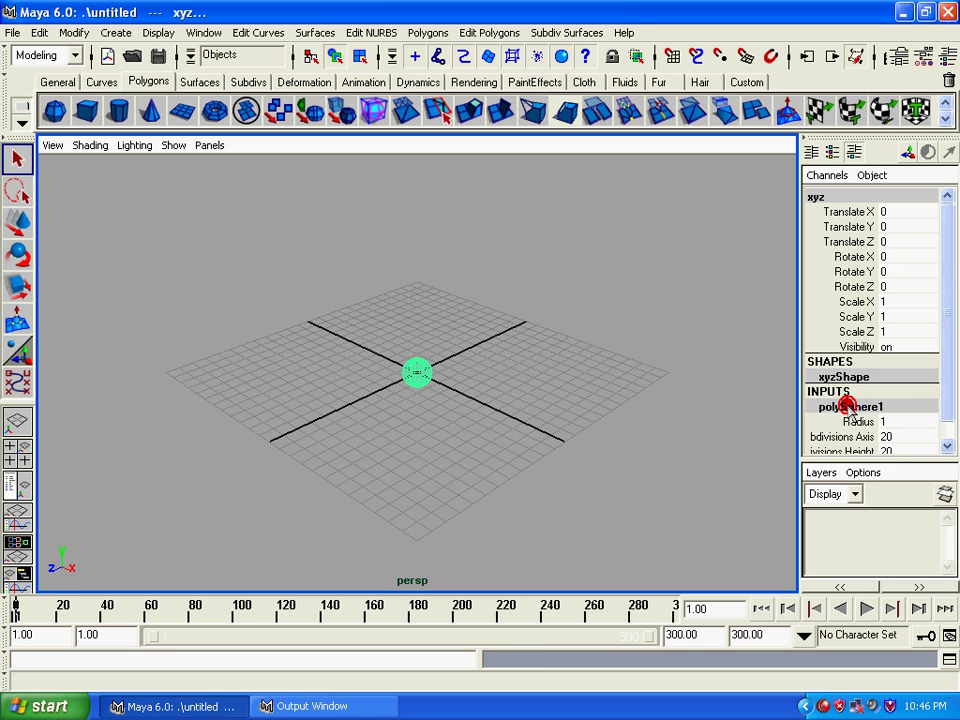
pyautogui.click(945, 332)
pyautogui.click(812, 152)
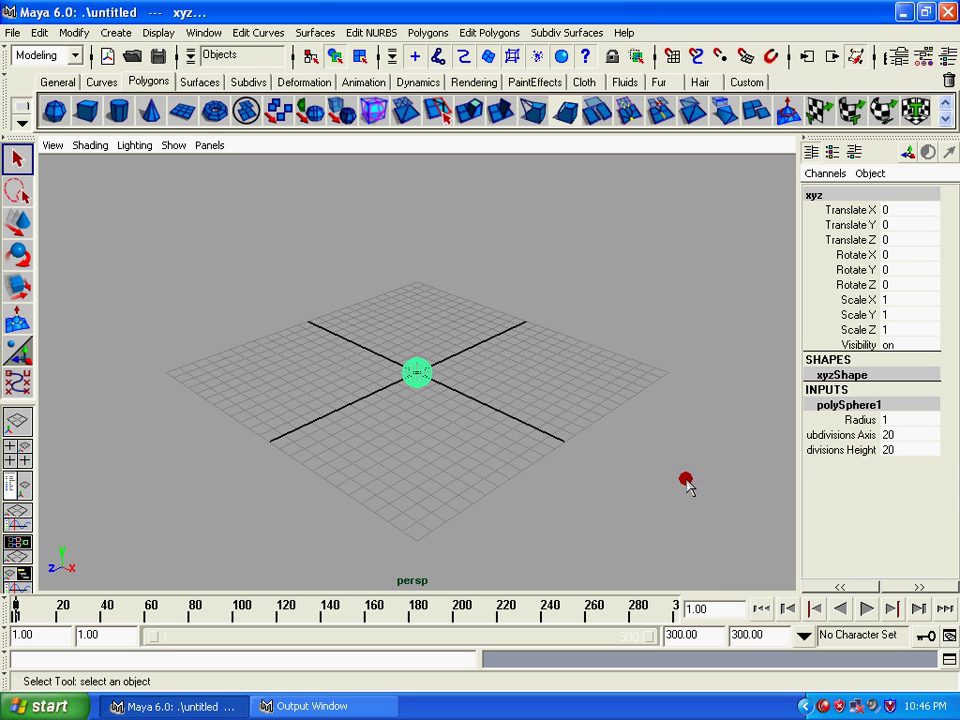
# Set the xyz sphere's Translate X and Translate Y to 10 in the Channel Box
pyautogui.click(866, 421)
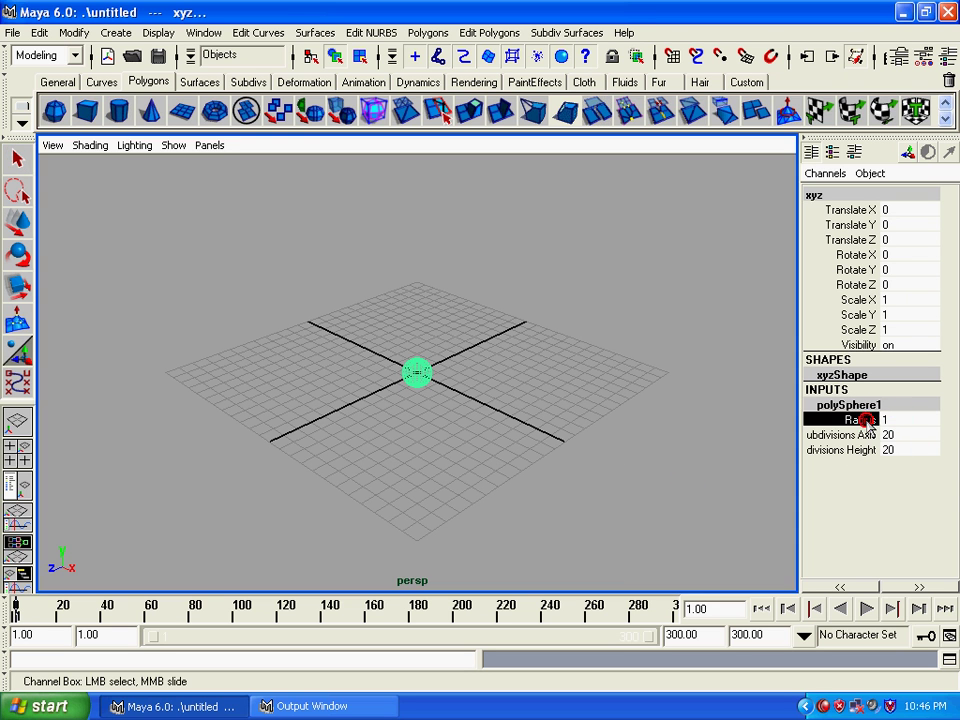
pyautogui.click(894, 420)
pyautogui.click(886, 210)
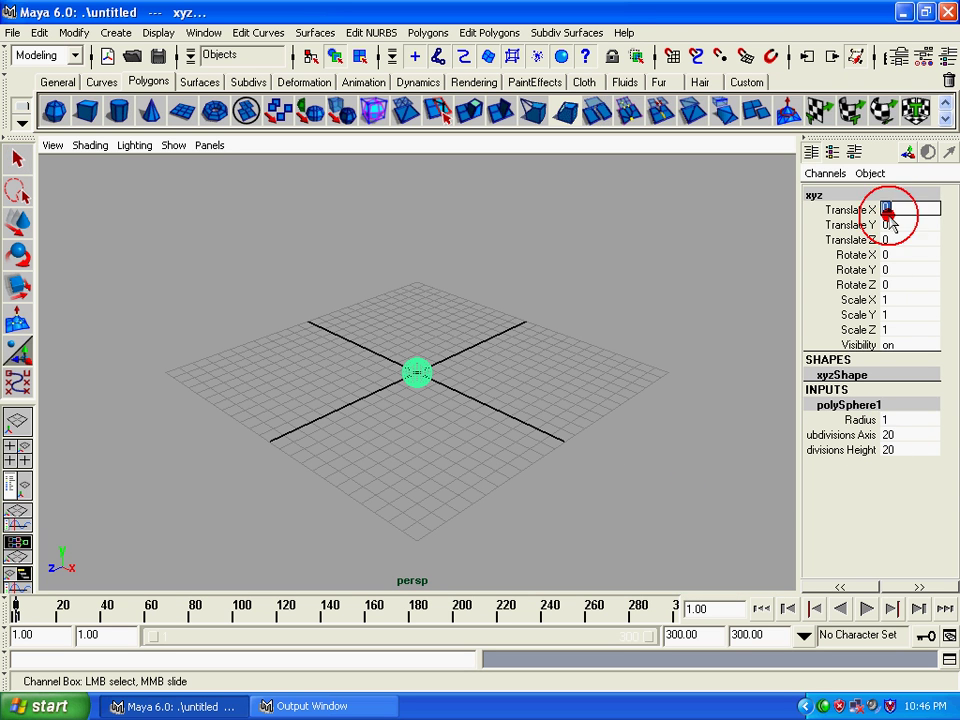
pyautogui.write('10')
pyautogui.press('Return')
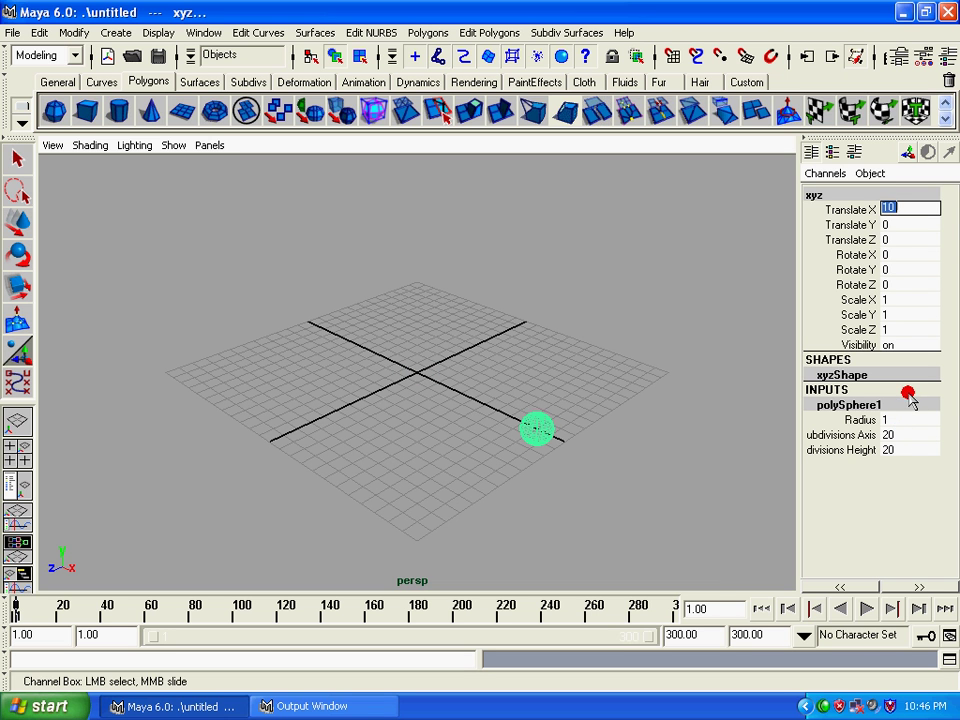
pyautogui.click(895, 222)
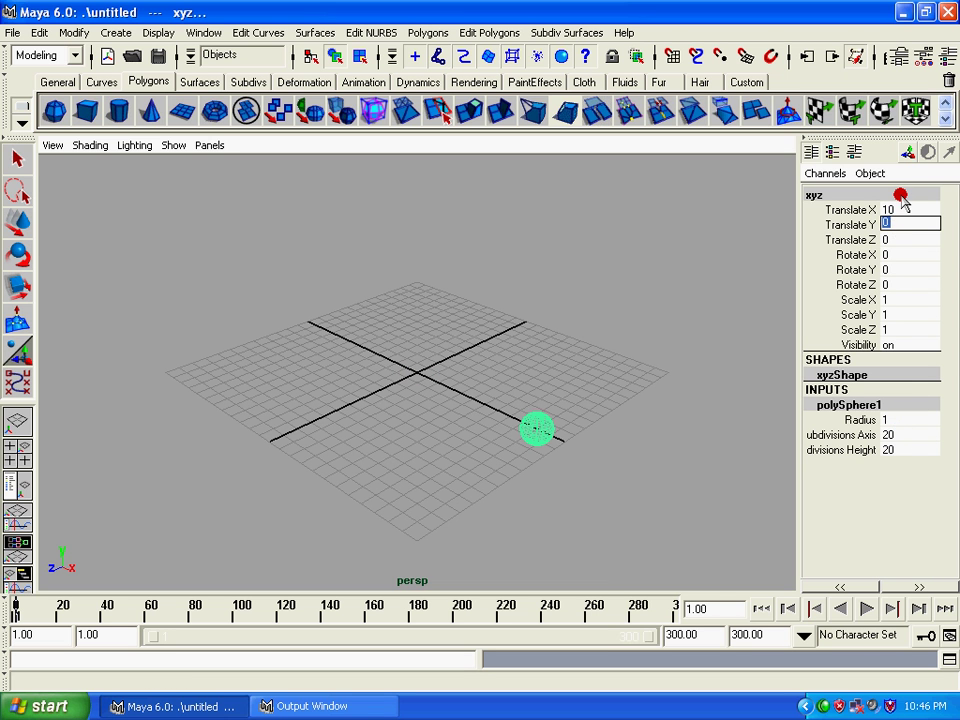
pyautogui.write('10')
pyautogui.press('Return')
pyautogui.click(914, 240)
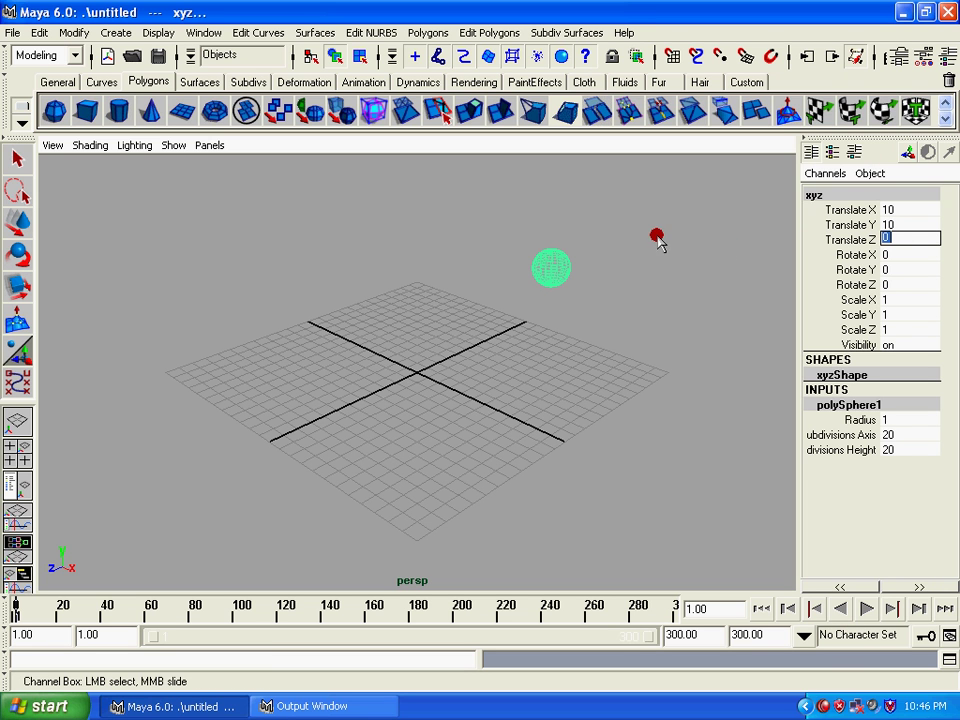
# Reselect xyz and reset all three Translate channels to 0, then deselect it
pyautogui.click(783, 264)
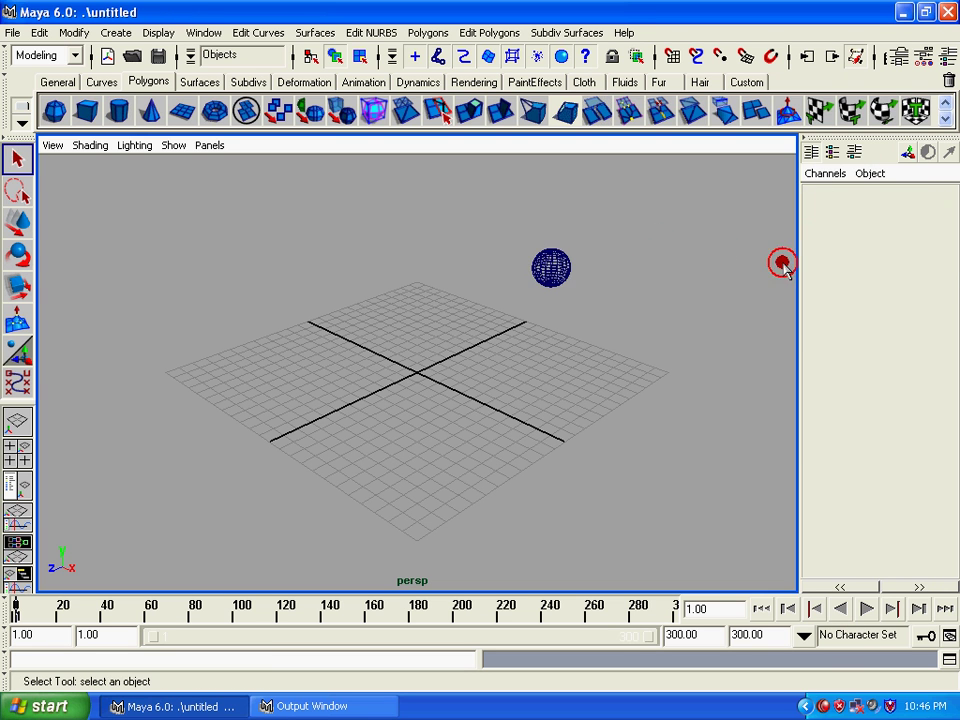
pyautogui.click(538, 266)
pyautogui.moveTo(880, 209); pyautogui.dragTo(893, 248)
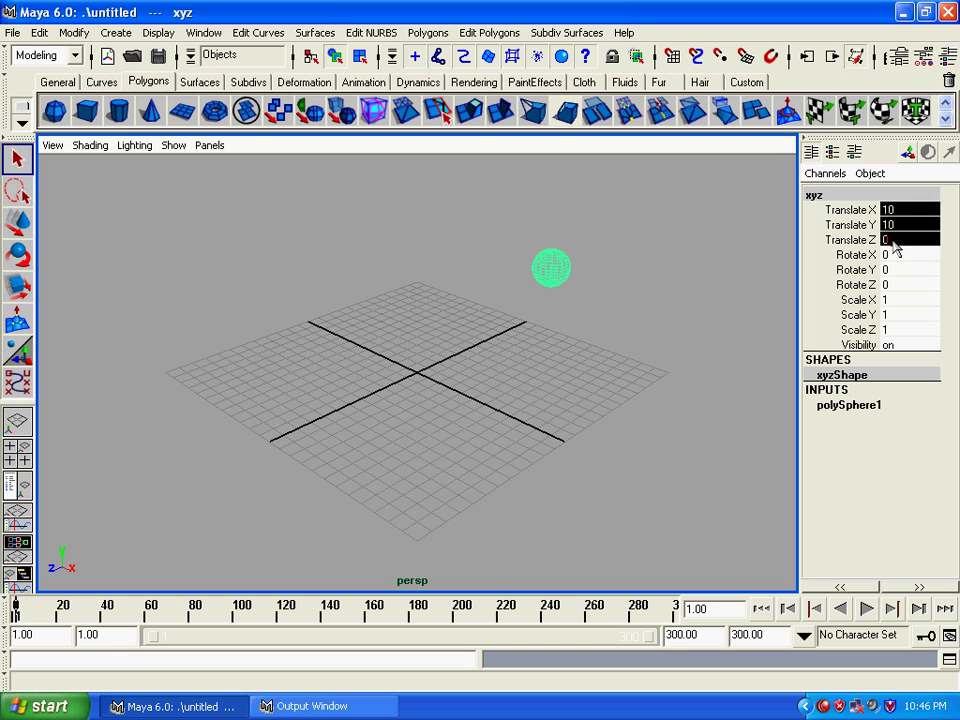
pyautogui.write('0')
pyautogui.press('Return')
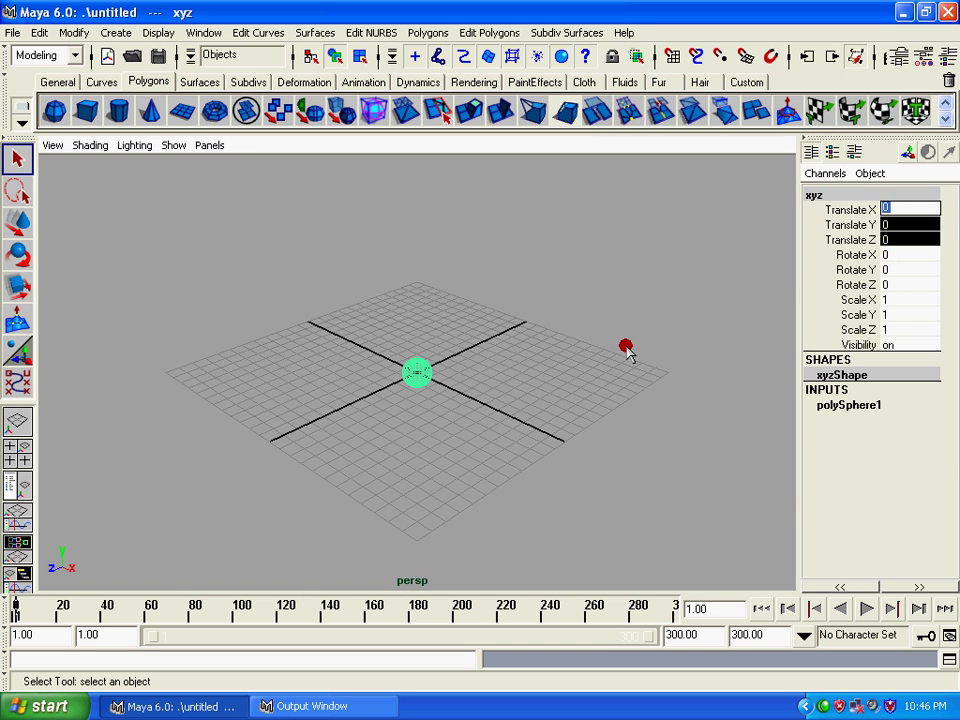
pyautogui.click(626, 343)
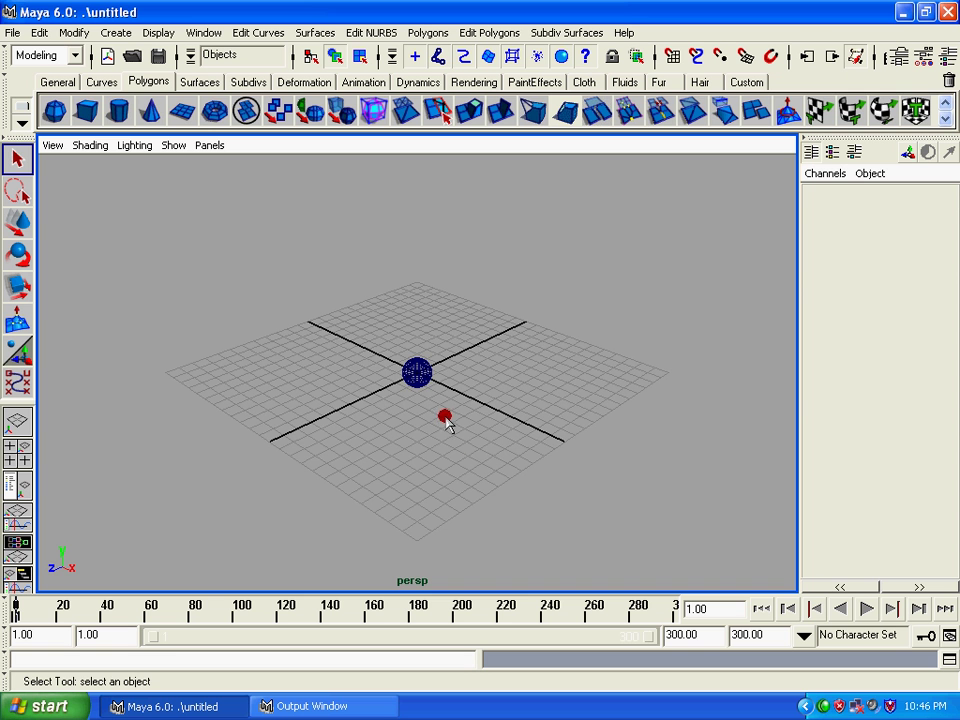
# Tumble and dolly the perspective view closer to the sphere
pyautogui.moveTo(439, 416)
pyautogui.keyDown('alt'); pyautogui.mouseDown()
pyautogui.moveTo(388, 456)
pyautogui.moveTo(432, 420)
pyautogui.mouseUp(); pyautogui.keyUp('alt')
pyautogui.keyDown('alt'); pyautogui.moveTo(432, 420); pyautogui.dragTo(456, 568, button='right'); pyautogui.keyUp('alt')
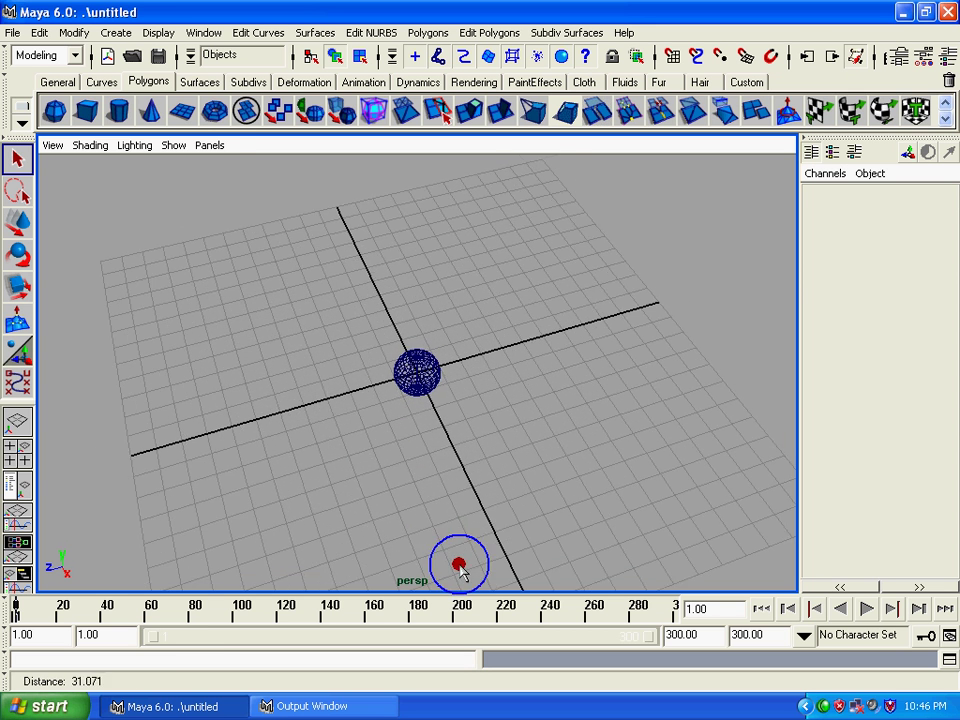
pyautogui.moveTo(418, 386)
pyautogui.keyDown('alt'); pyautogui.mouseDown()
pyautogui.moveTo(481, 392)
pyautogui.moveTo(492, 384)
pyautogui.mouseUp(); pyautogui.keyUp('alt')
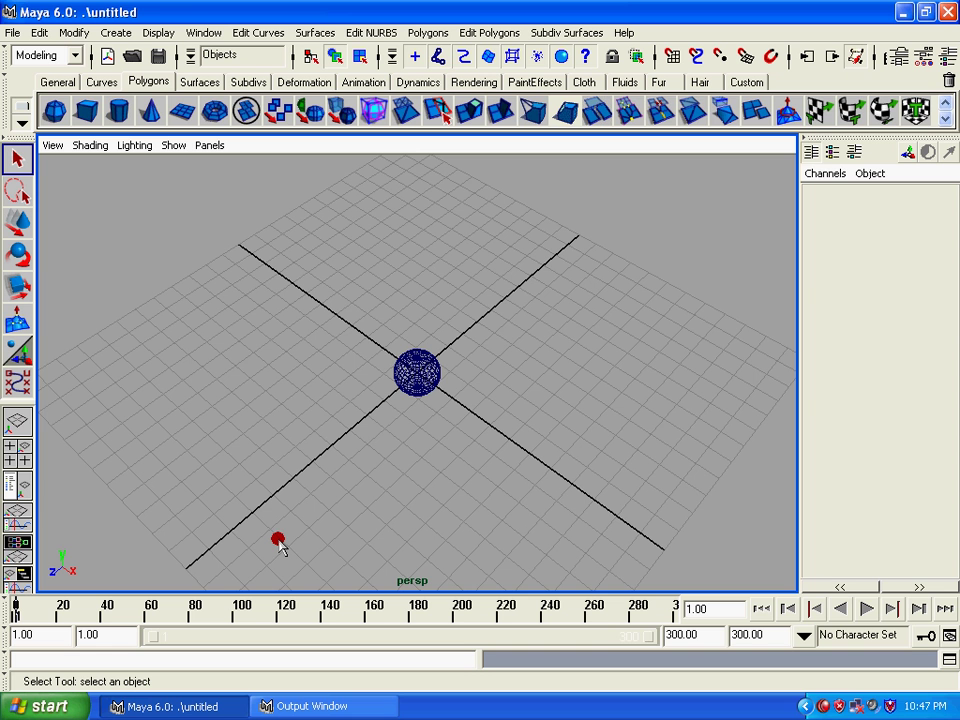
# Reselect the xyz sphere and show the Layer Editor beneath the Channel Box
pyautogui.click(416, 366)
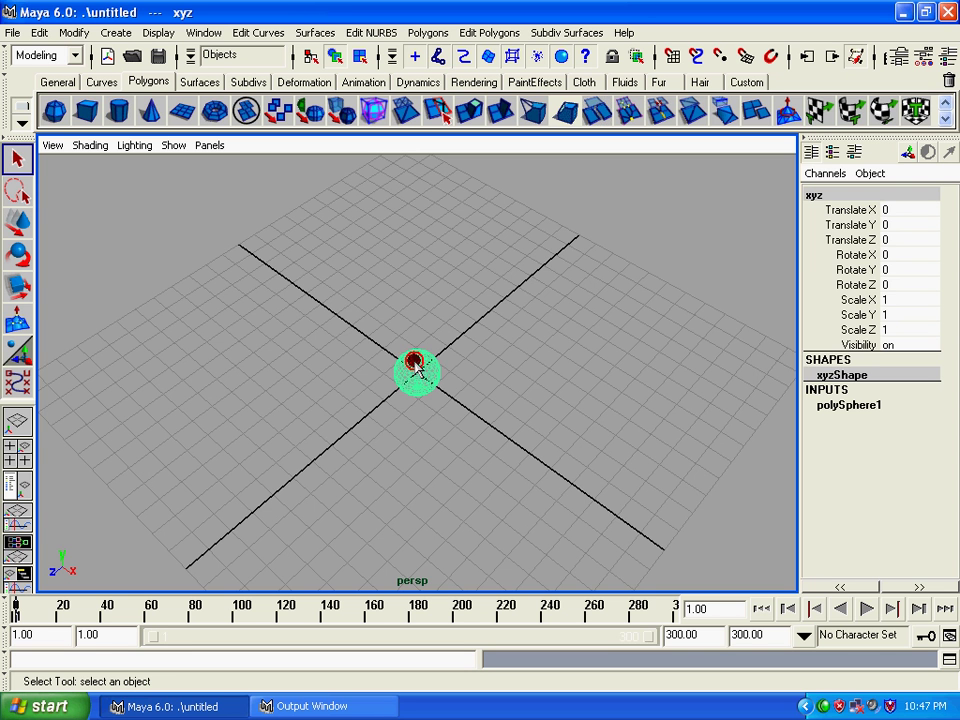
pyautogui.moveTo(416, 366)
pyautogui.keyDown('alt'); pyautogui.mouseDown()
pyautogui.moveTo(420, 399)
pyautogui.moveTo(394, 377)
pyautogui.mouseUp(); pyautogui.keyUp('alt')
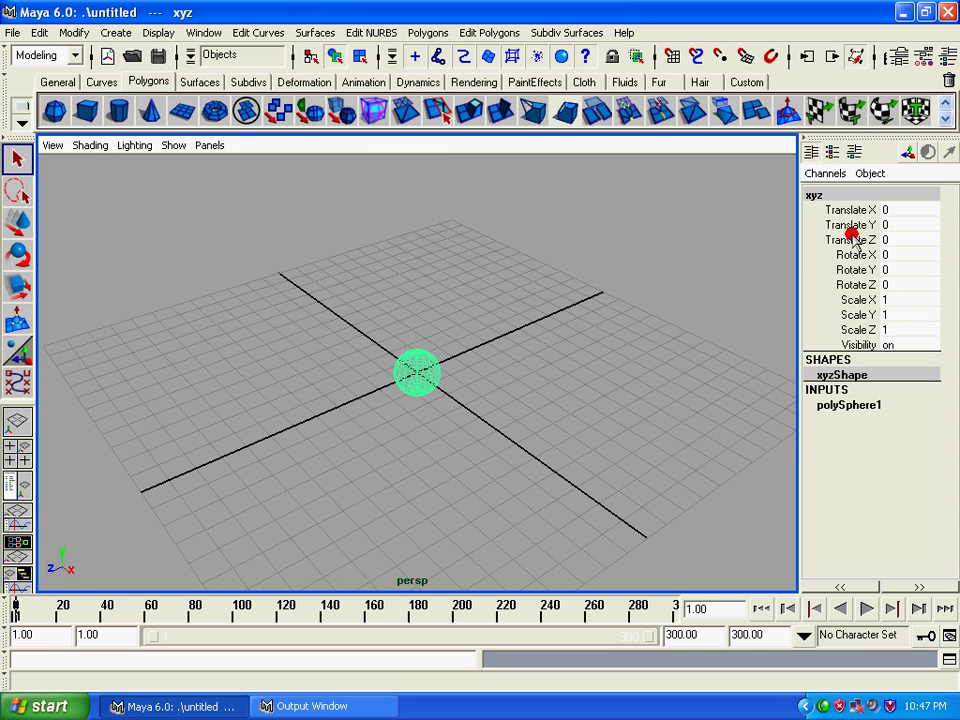
pyautogui.click(840, 152)
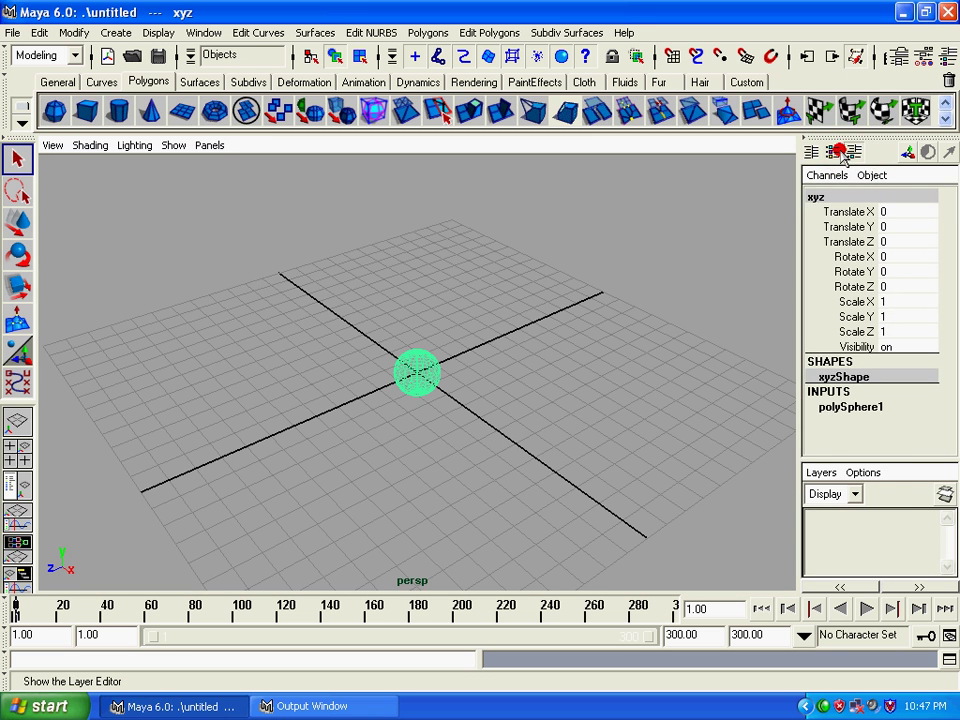
# Show only the Layer Editor, create layer1, and add the selected xyz sphere to it
pyautogui.click(843, 154)
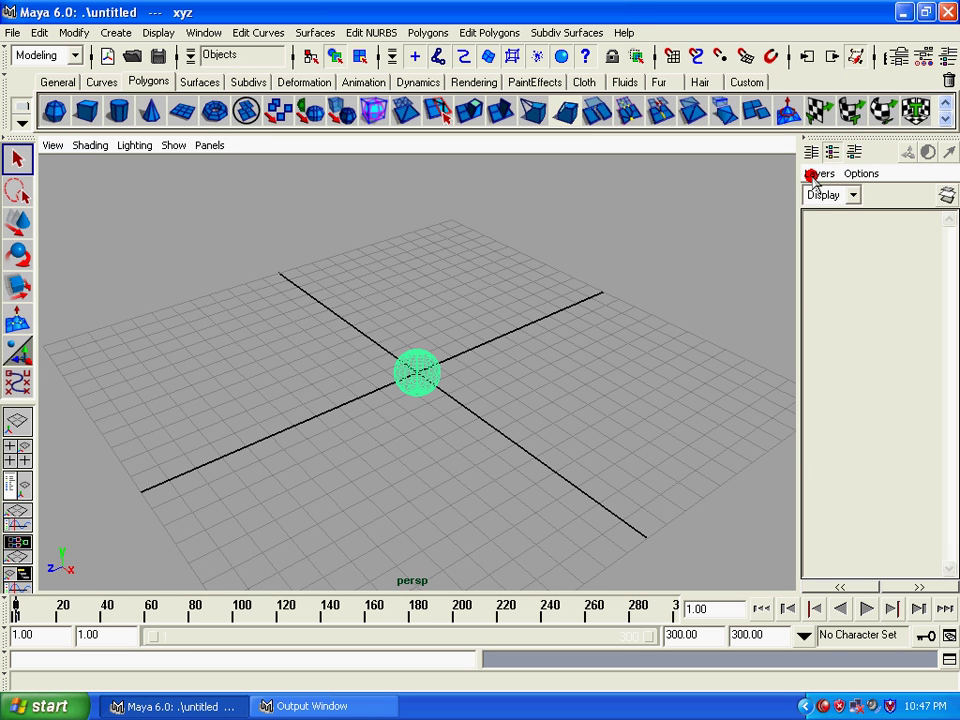
pyautogui.click(815, 175)
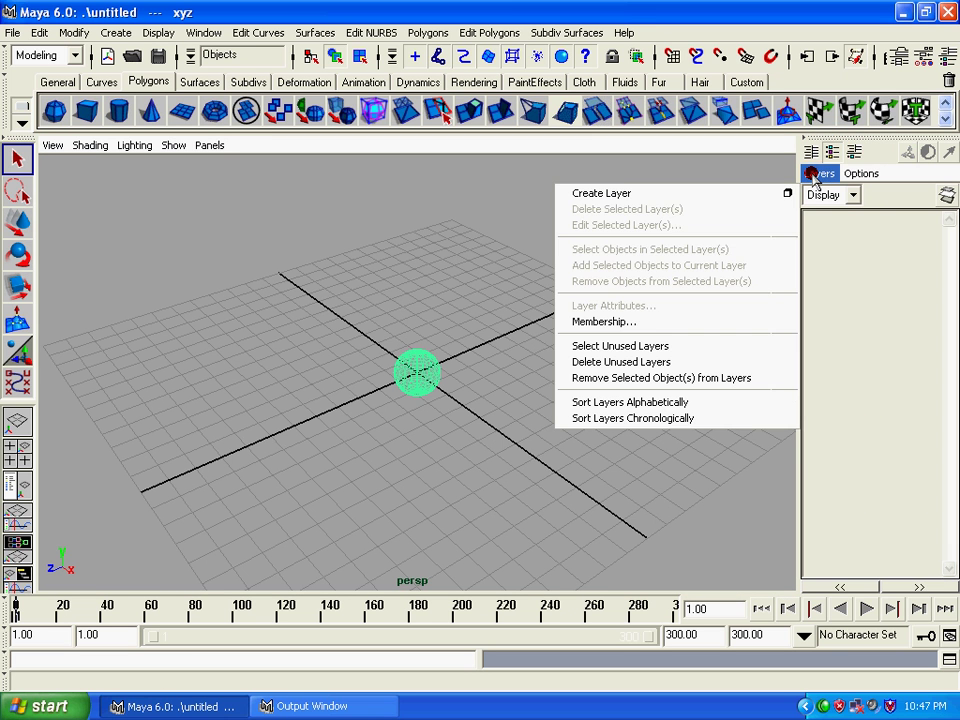
pyautogui.click(763, 195)
pyautogui.rightClick(874, 222)
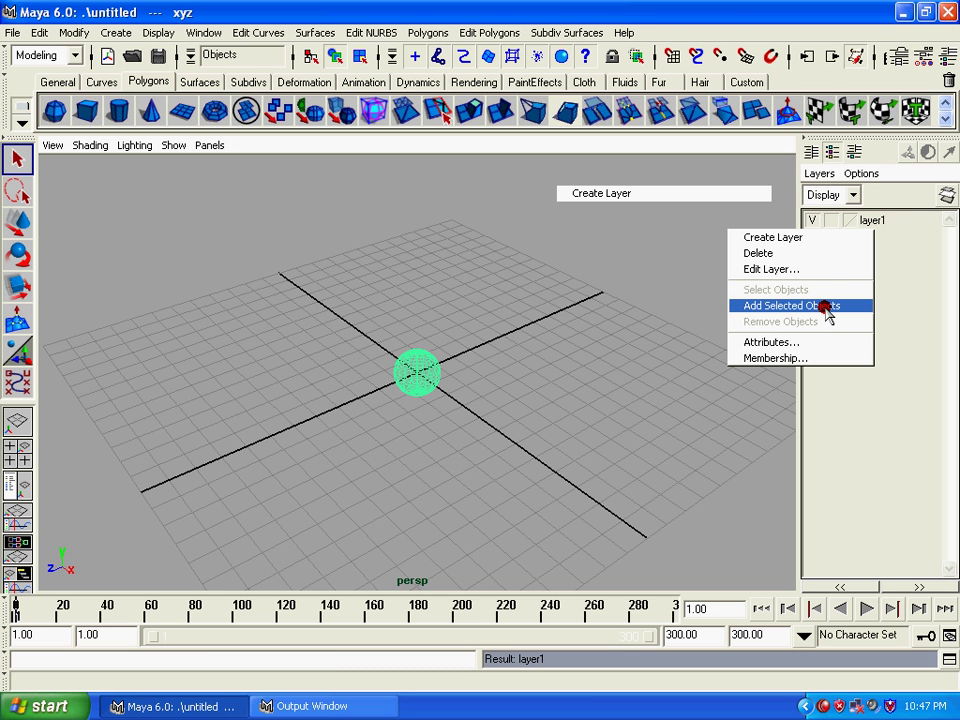
pyautogui.click(828, 314)
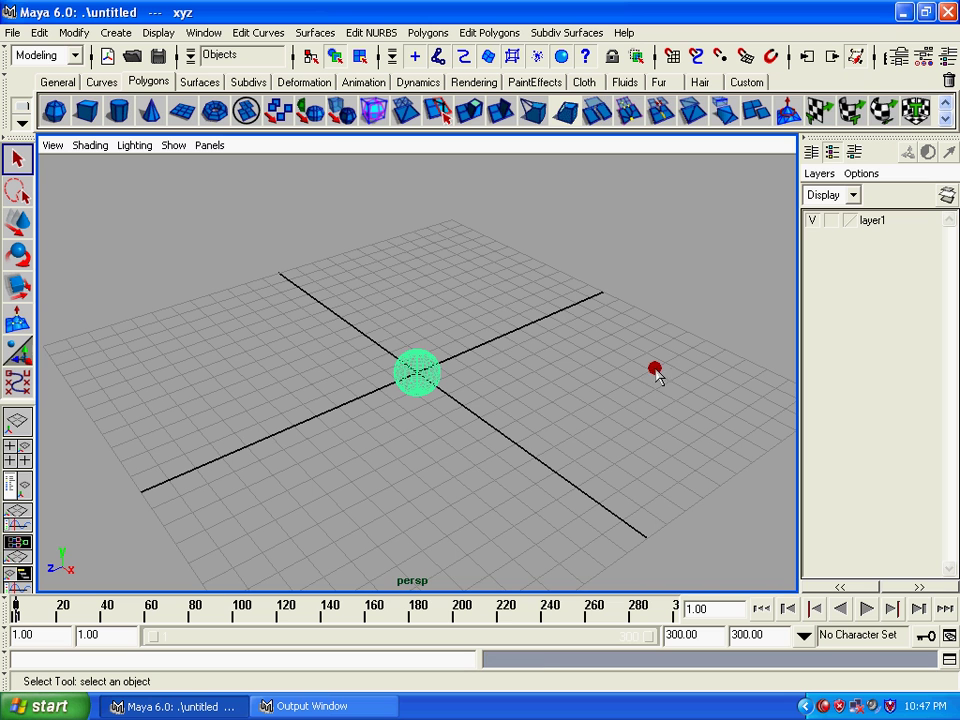
# Toggle layer1's visibility off and on to hide and show the sphere
pyautogui.click(424, 368)
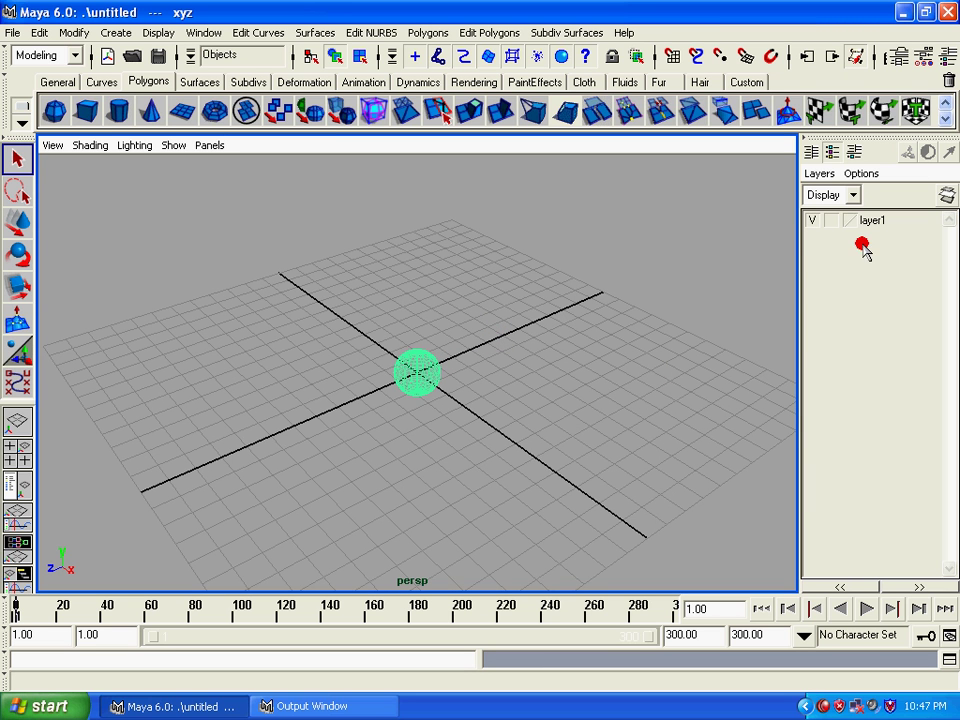
pyautogui.click(813, 221)
pyautogui.click(813, 221)
pyautogui.click(813, 221)
pyautogui.click(813, 221)
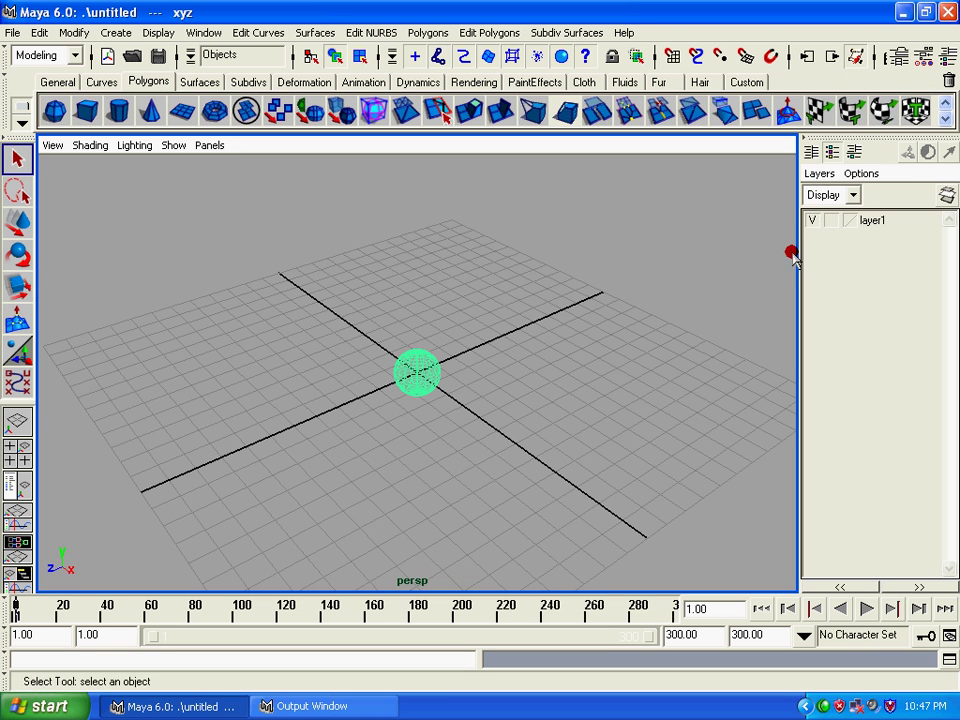
pyautogui.click(813, 221)
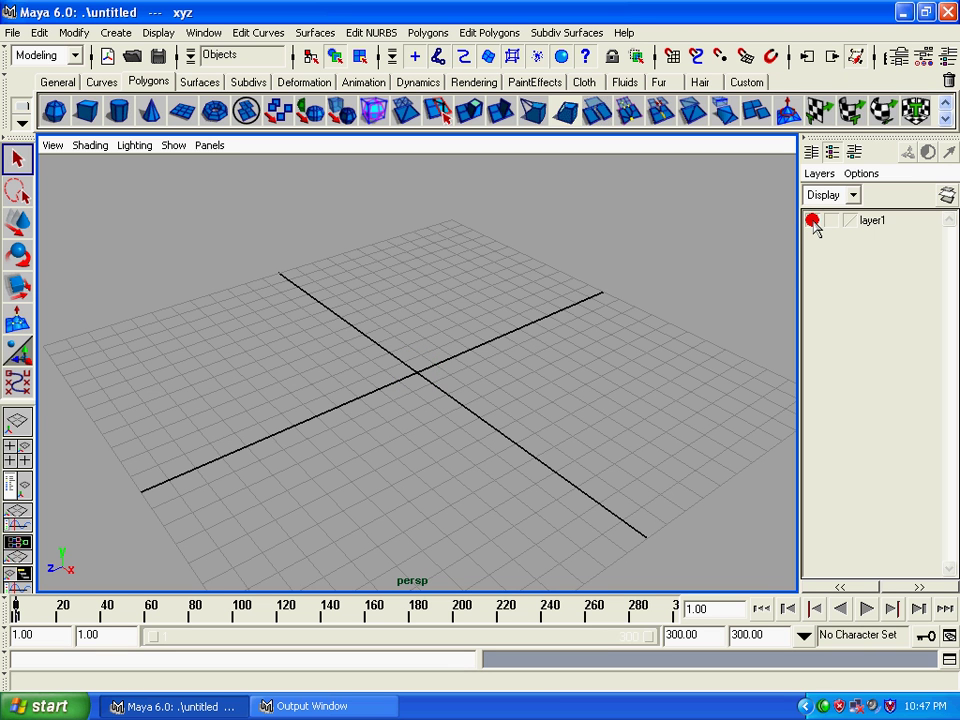